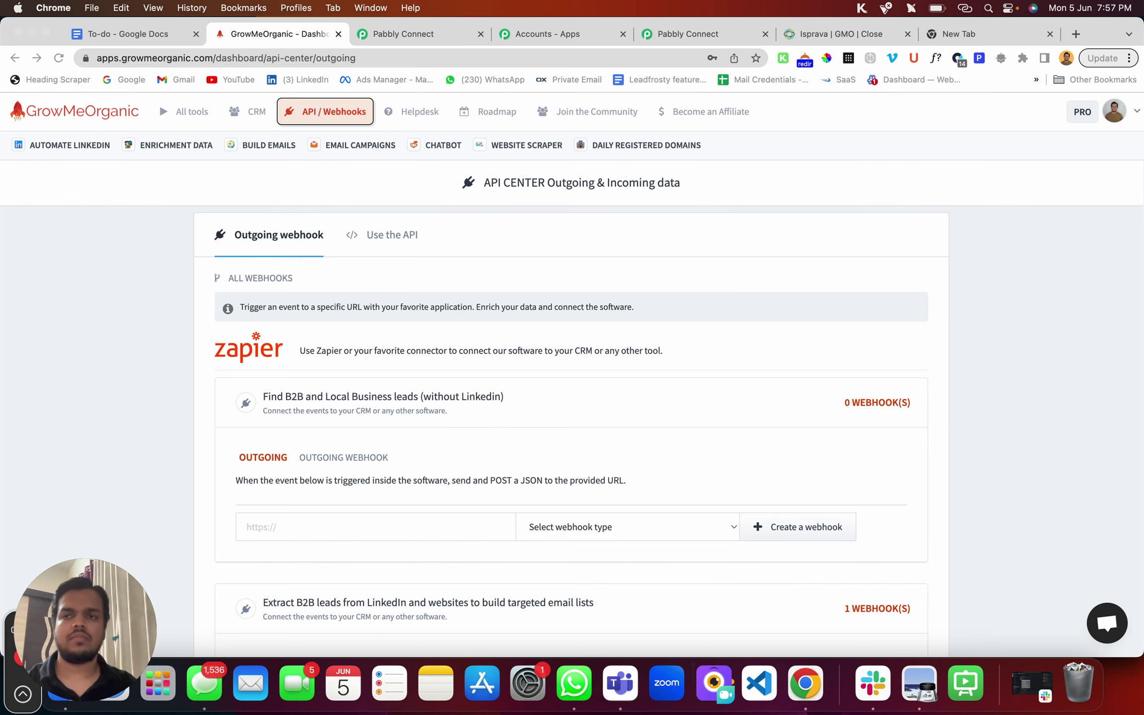
- Switch from the API Center outgoing webhooks page to the empty new browser tab
click(976, 31)
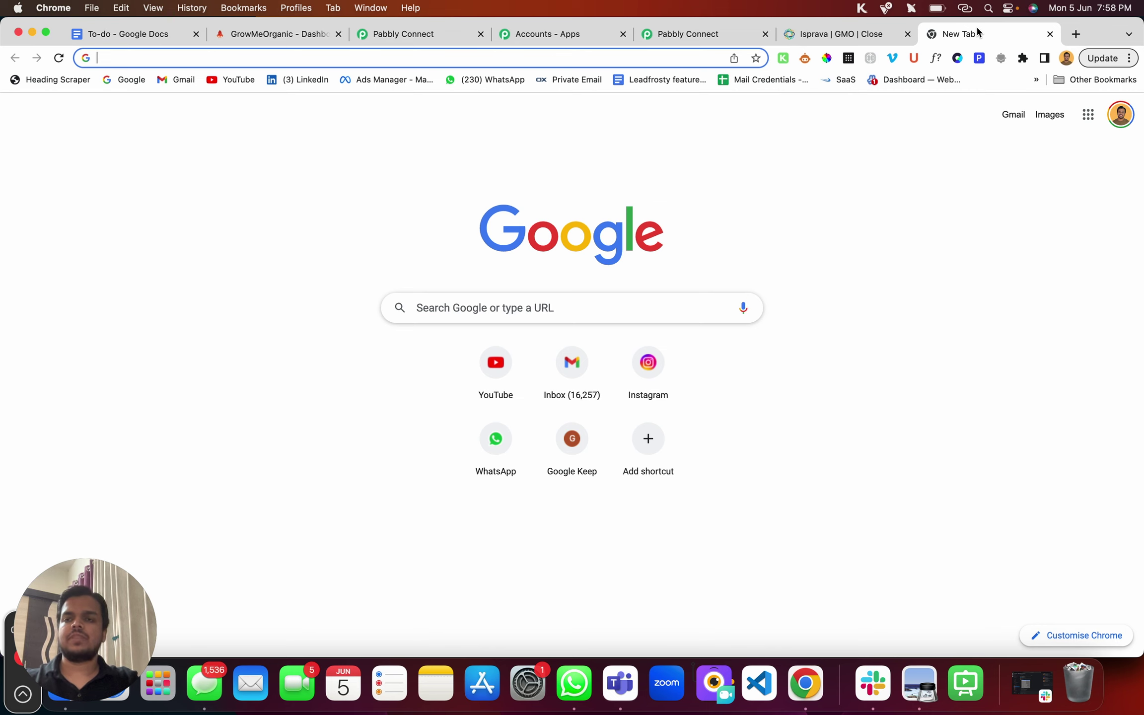
- Go to linkedin.com, search for 'cmo' and list all people results (about 273,000)
text(linkedin.com)
key(Return)
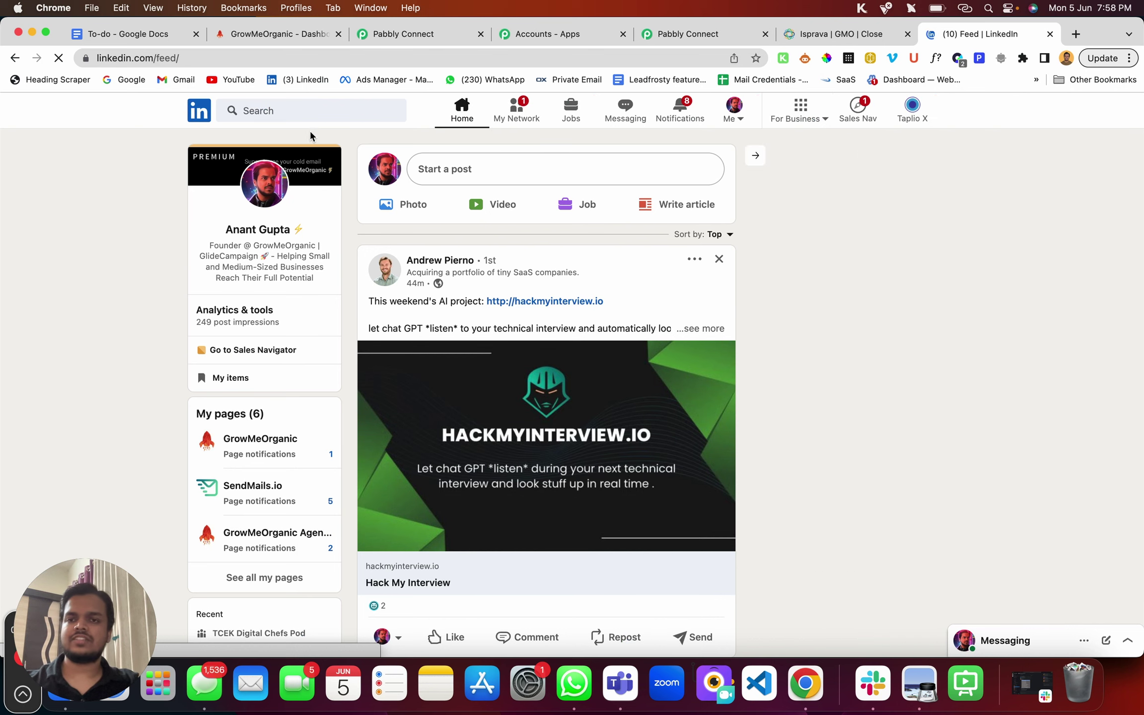
click(329, 111)
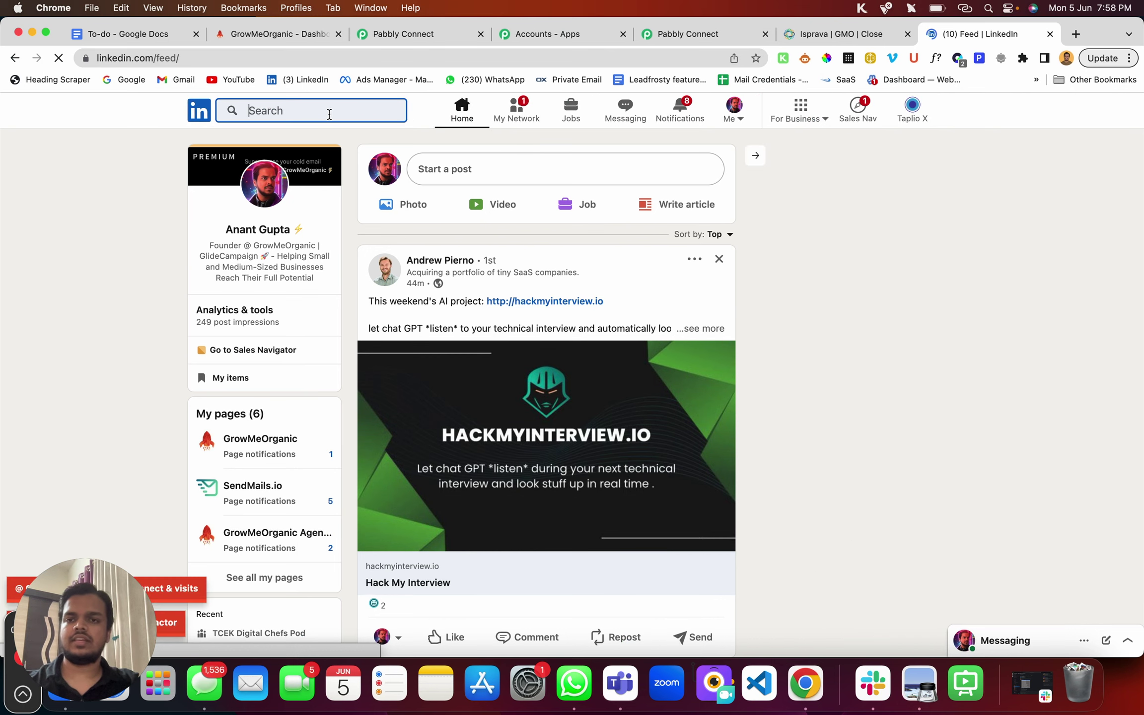
text(cmo)
key(Return)
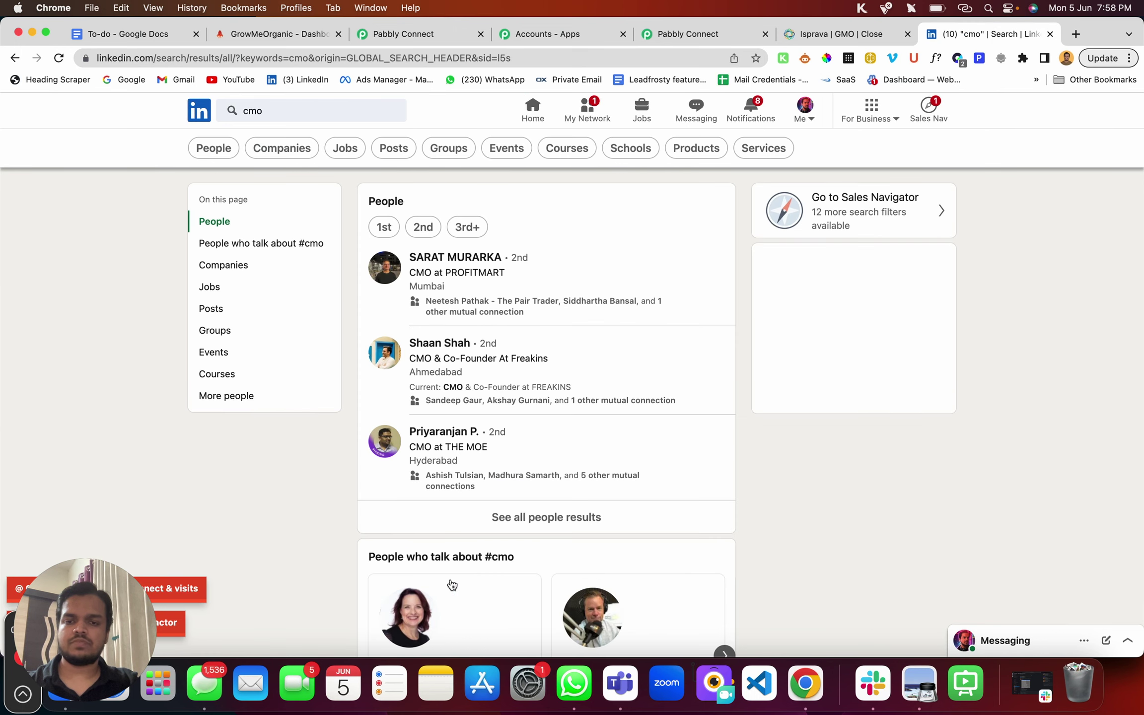
click(551, 522)
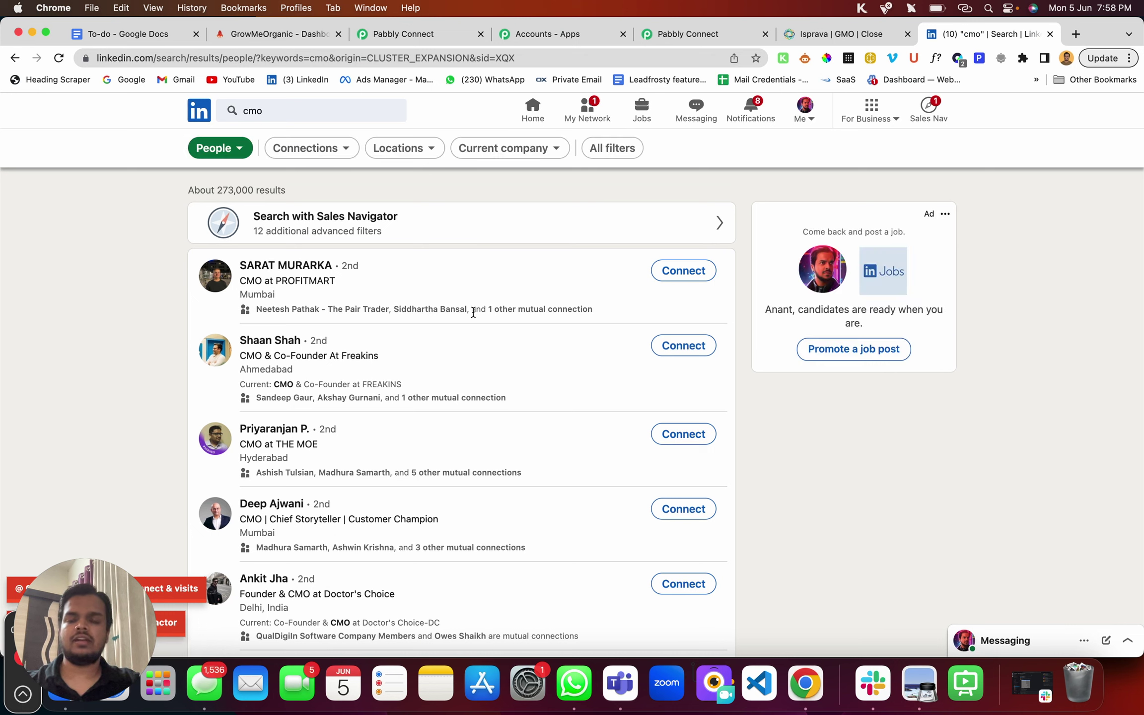
drag(85, 630, 502, 629)
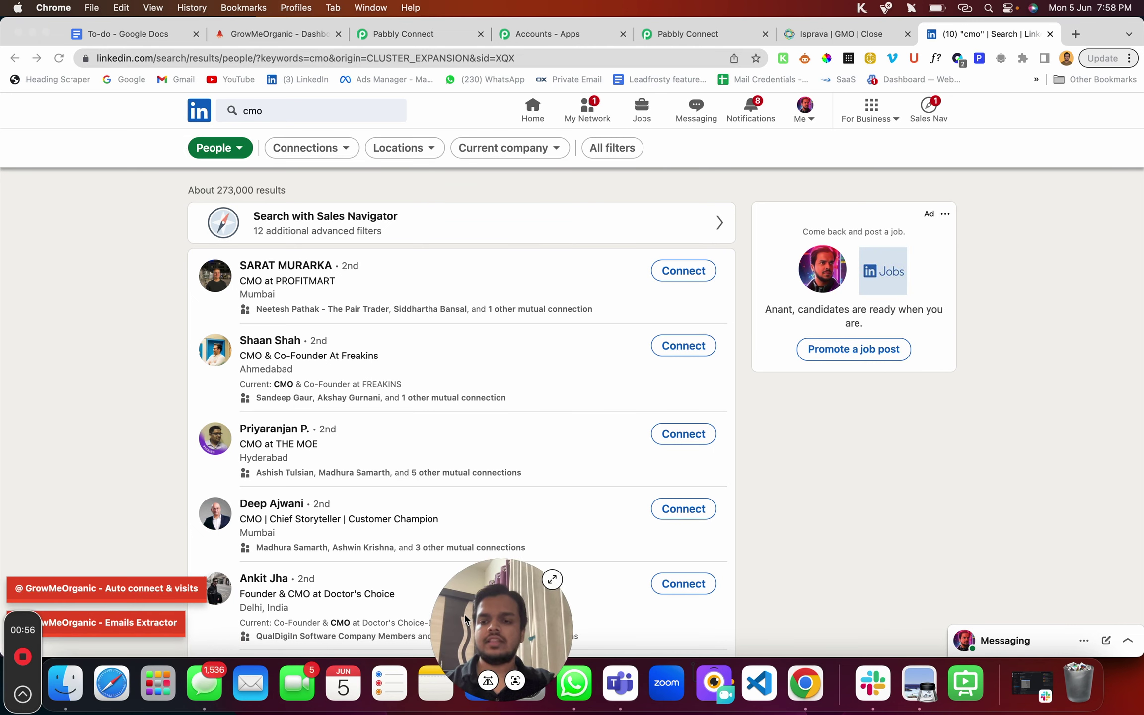
- Open the GrowMeOrganic emails extractor on the cmo results, then switch to Close's Isprava lead
click(149, 631)
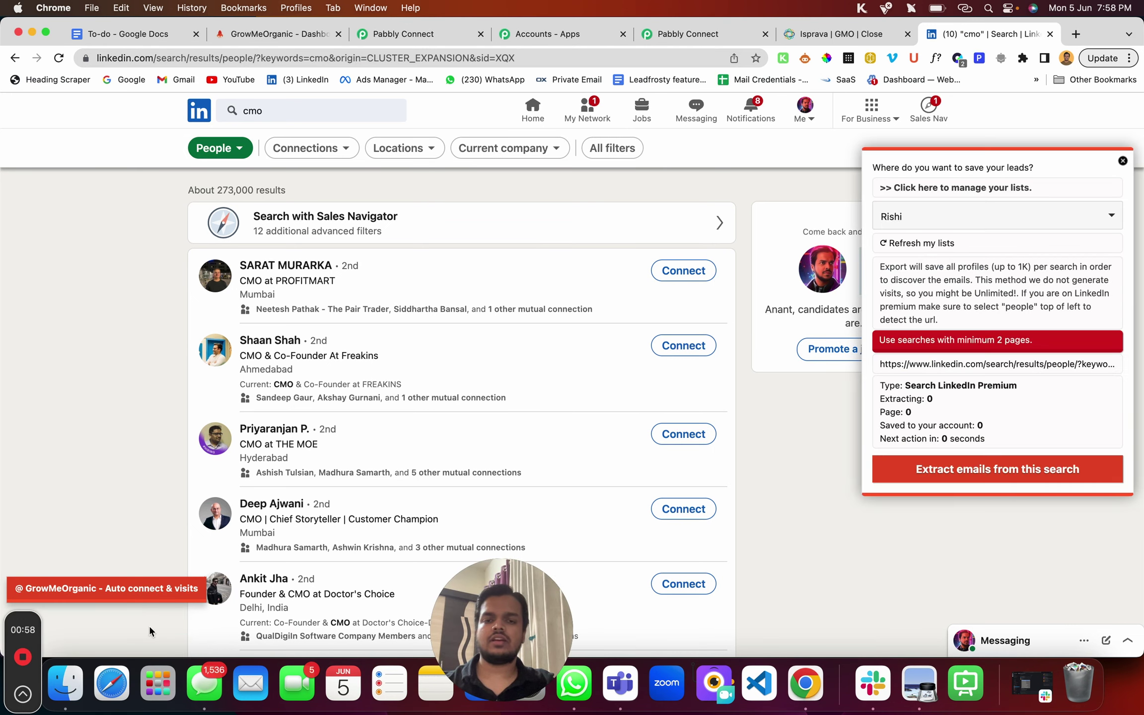
drag(516, 598, 31, 642)
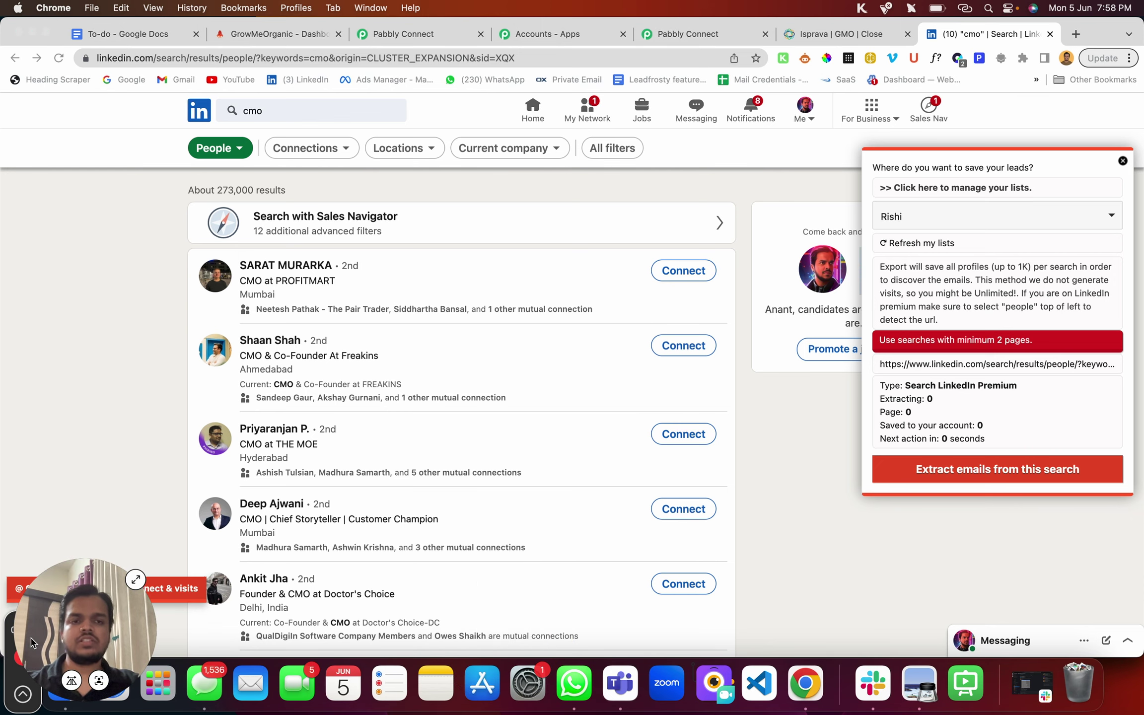
click(822, 39)
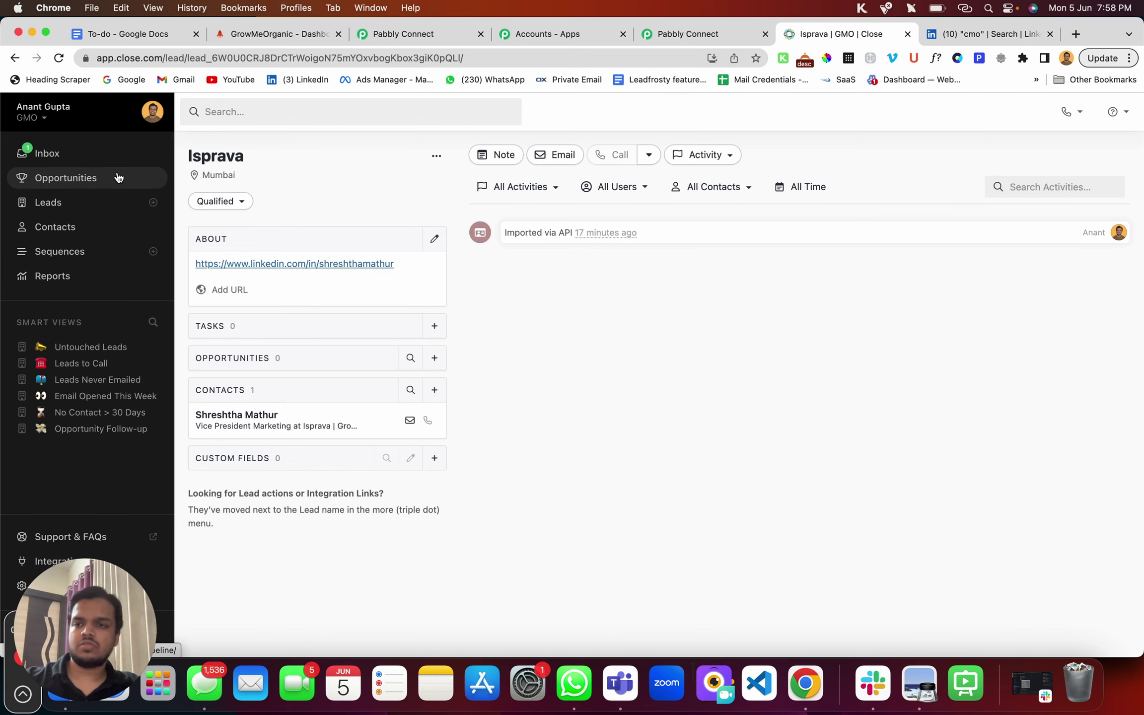
- View Close's 19-lead list, then return to LinkedIn and start extracting emails from the cmo search
click(94, 199)
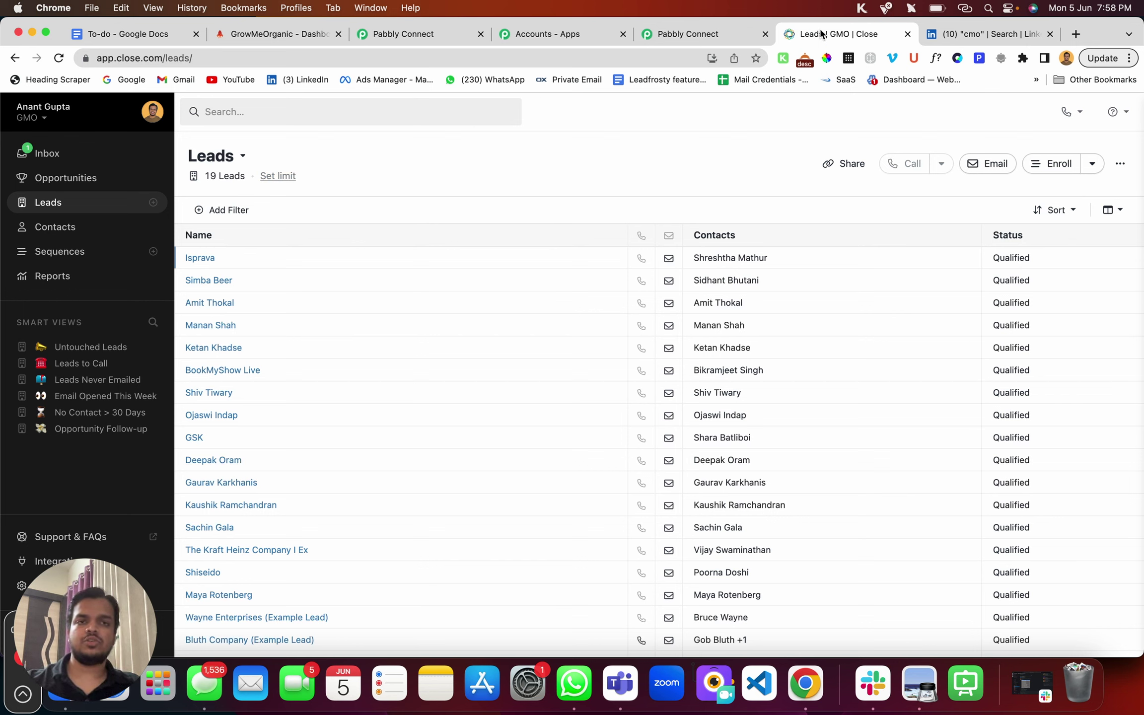
click(964, 31)
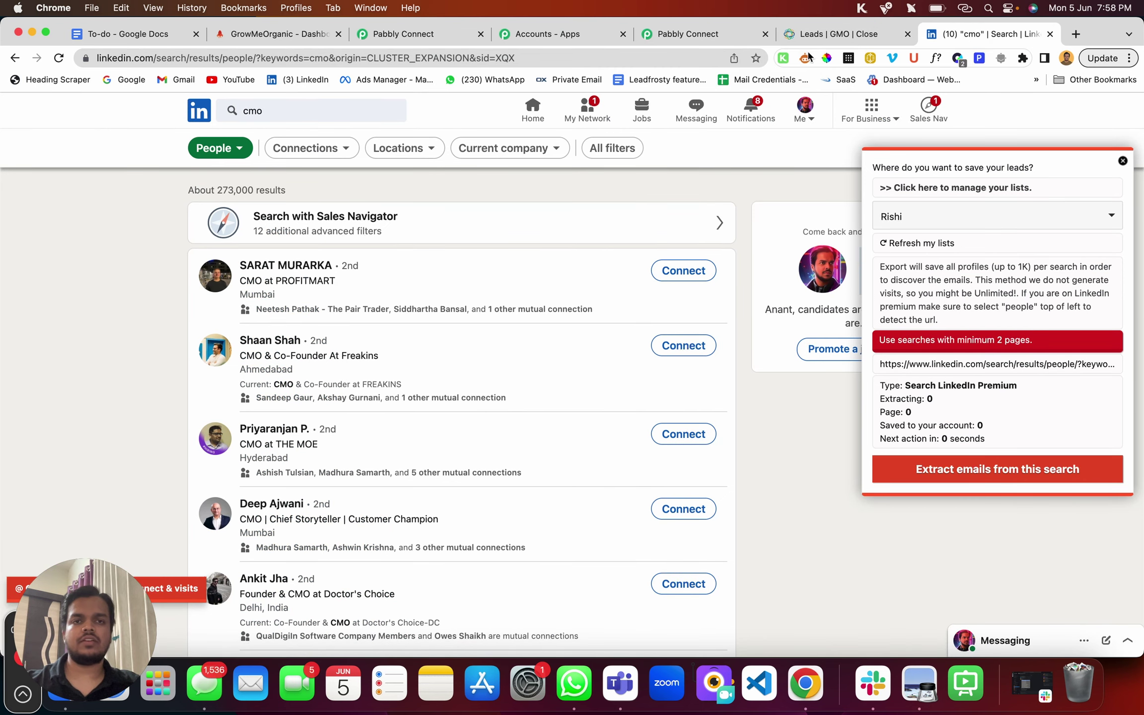
click(827, 32)
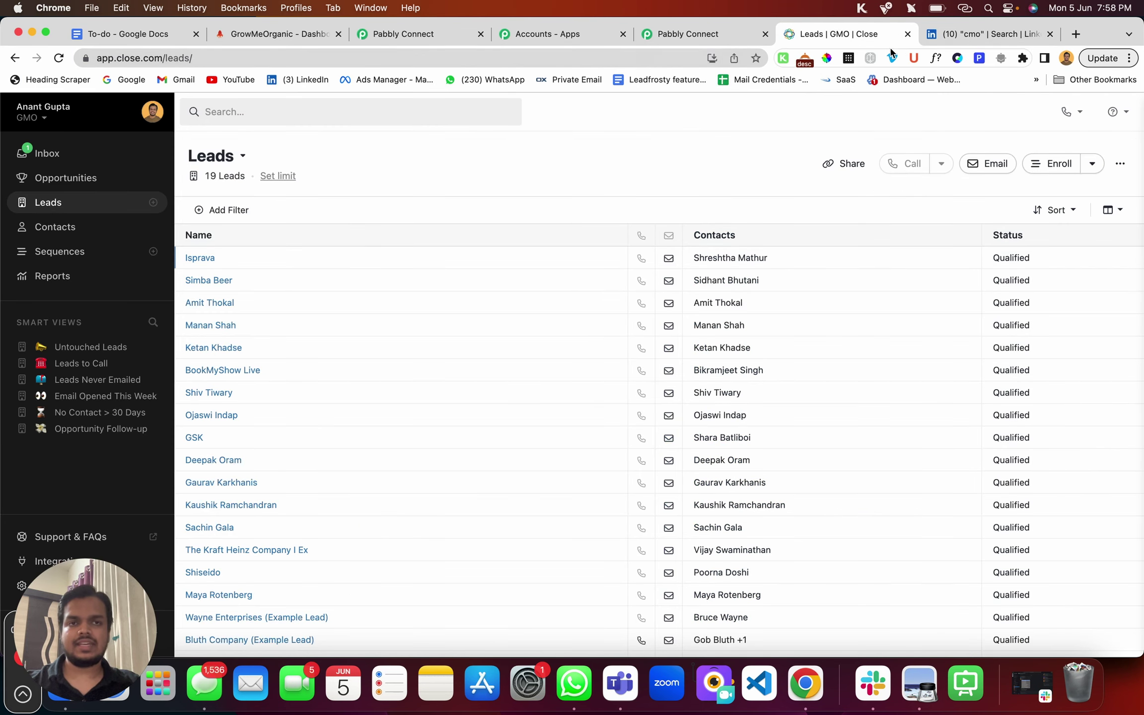
click(953, 33)
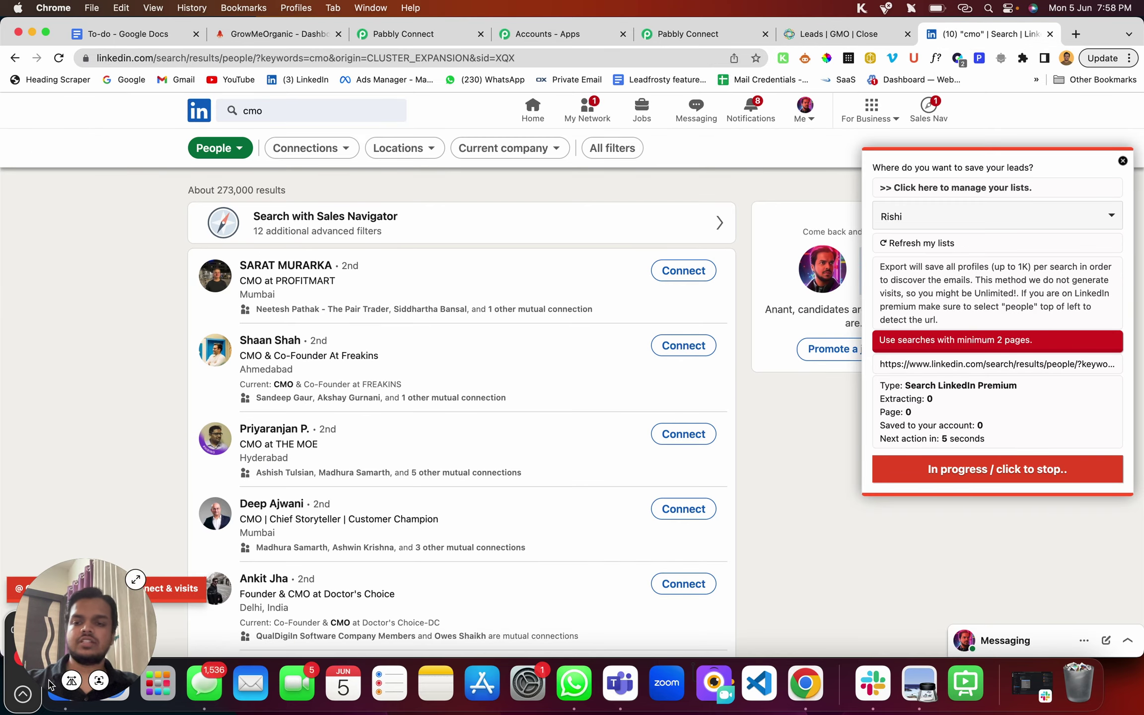
- Let the extractor reach page 8 with 49 profiles saved, then check Close's 19-lead list
drag(77, 633, 340, 637)
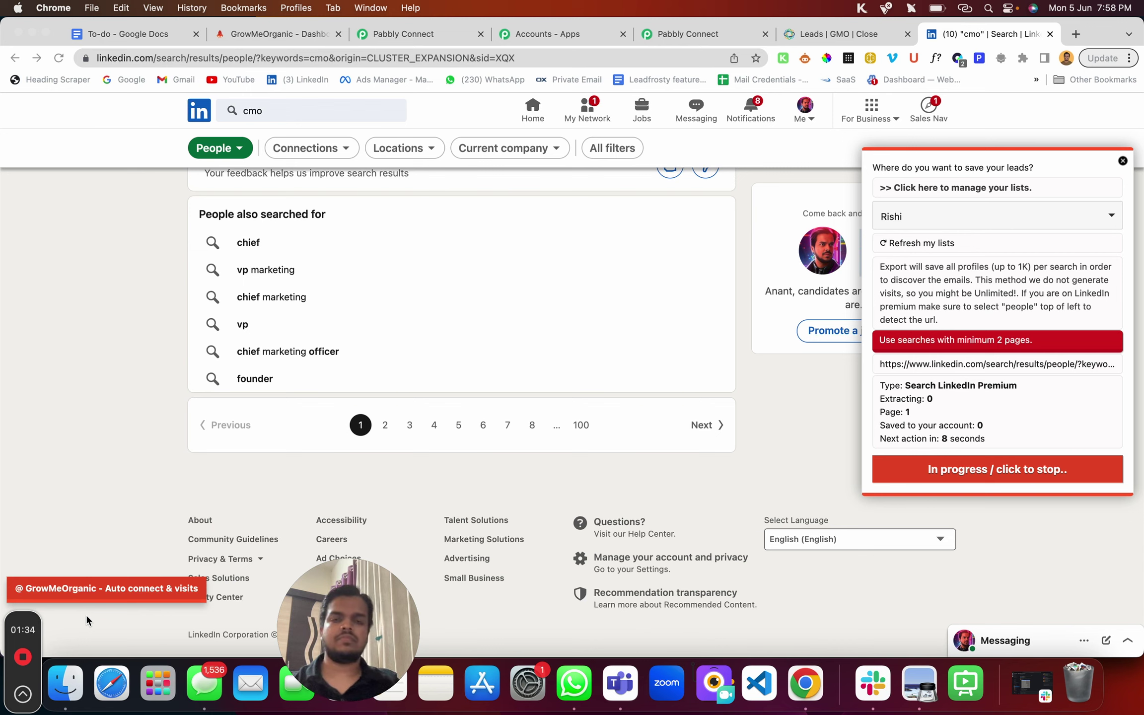
click(20, 700)
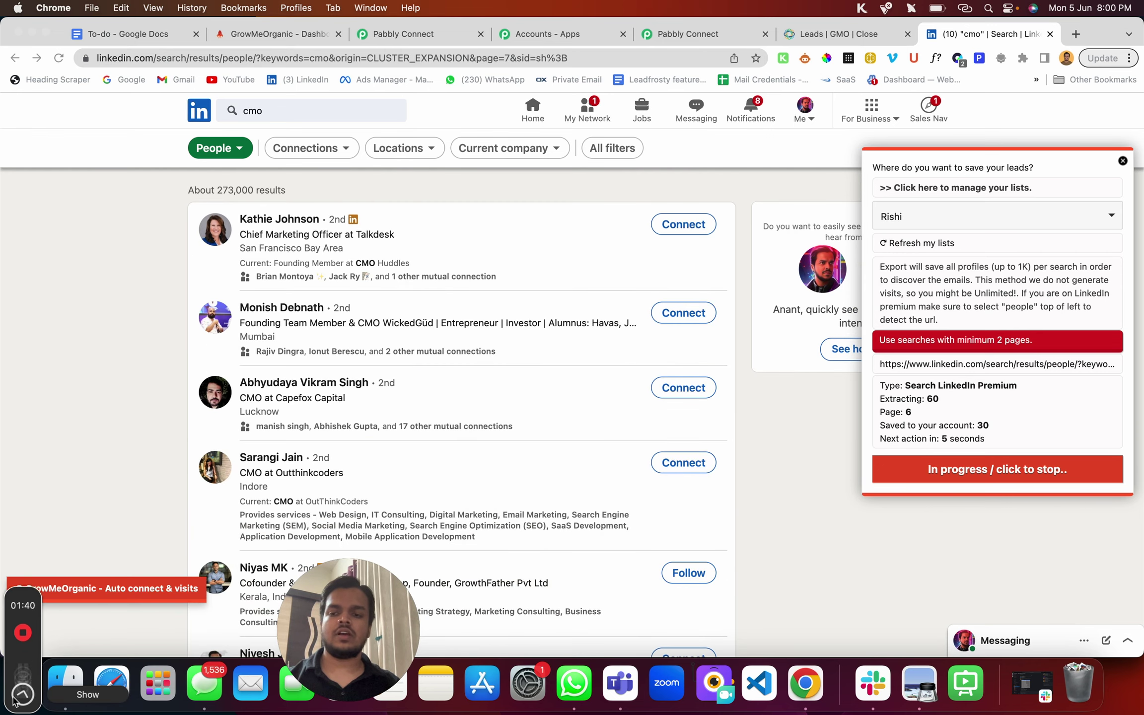
drag(337, 652, 74, 650)
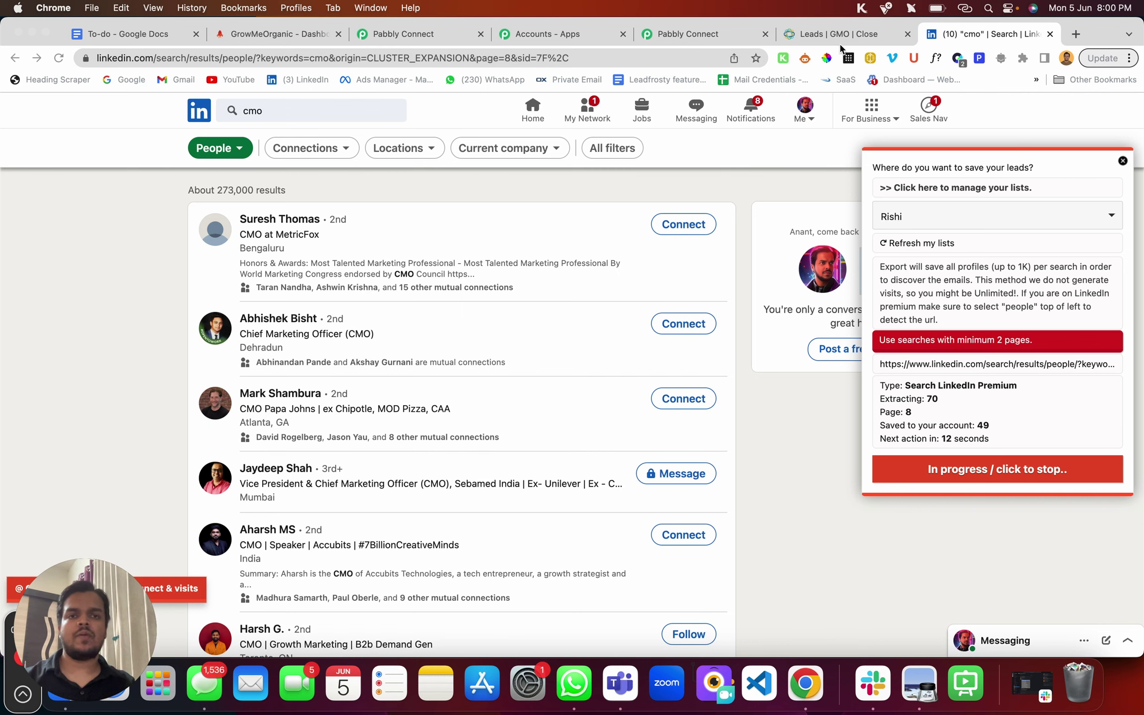
click(856, 31)
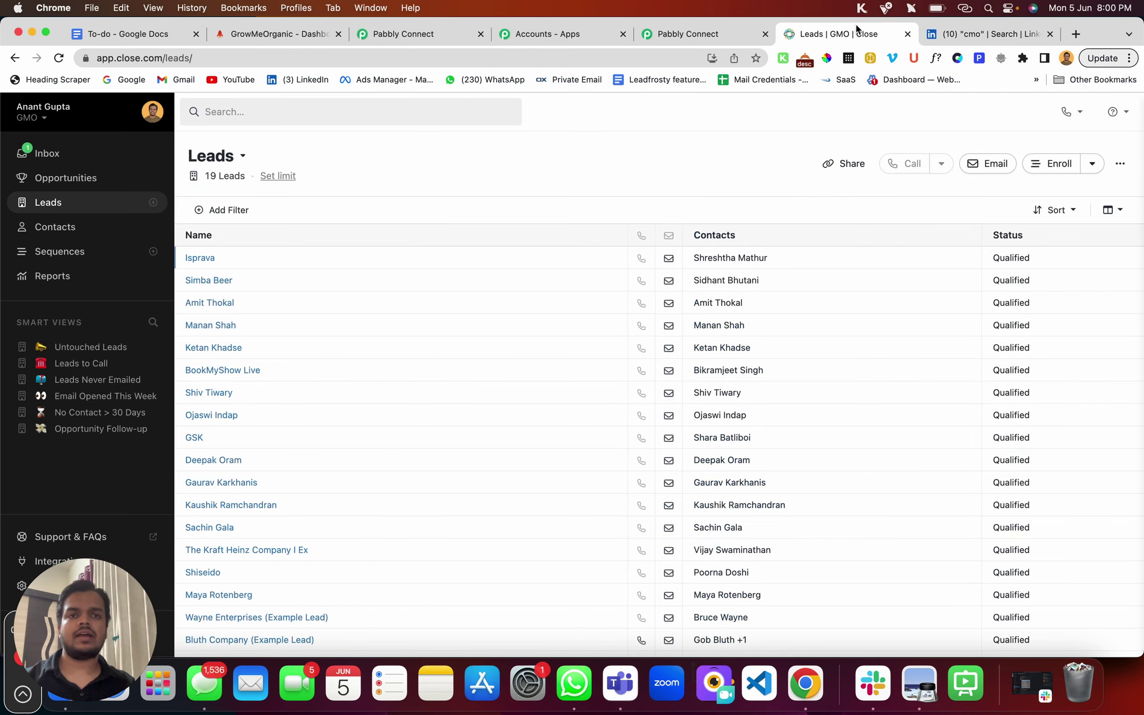
- Reload Close's Leads list to show 36 leads, then check LinkedIn's extractor at 59 profiles
click(64, 62)
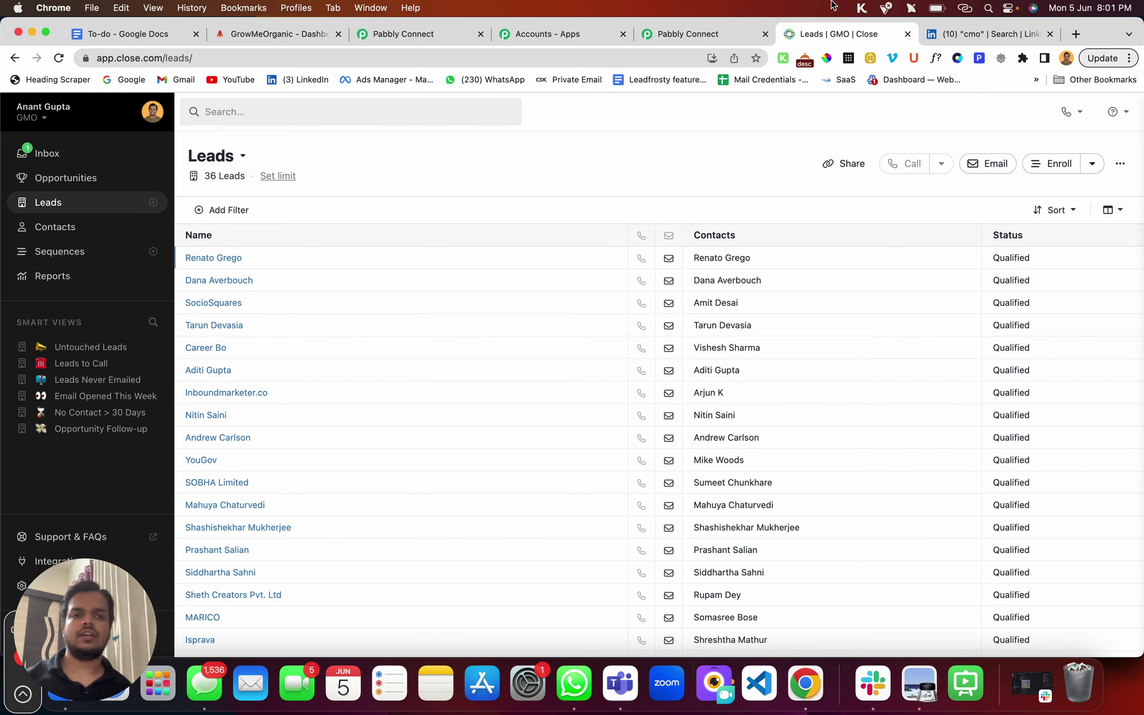
click(942, 27)
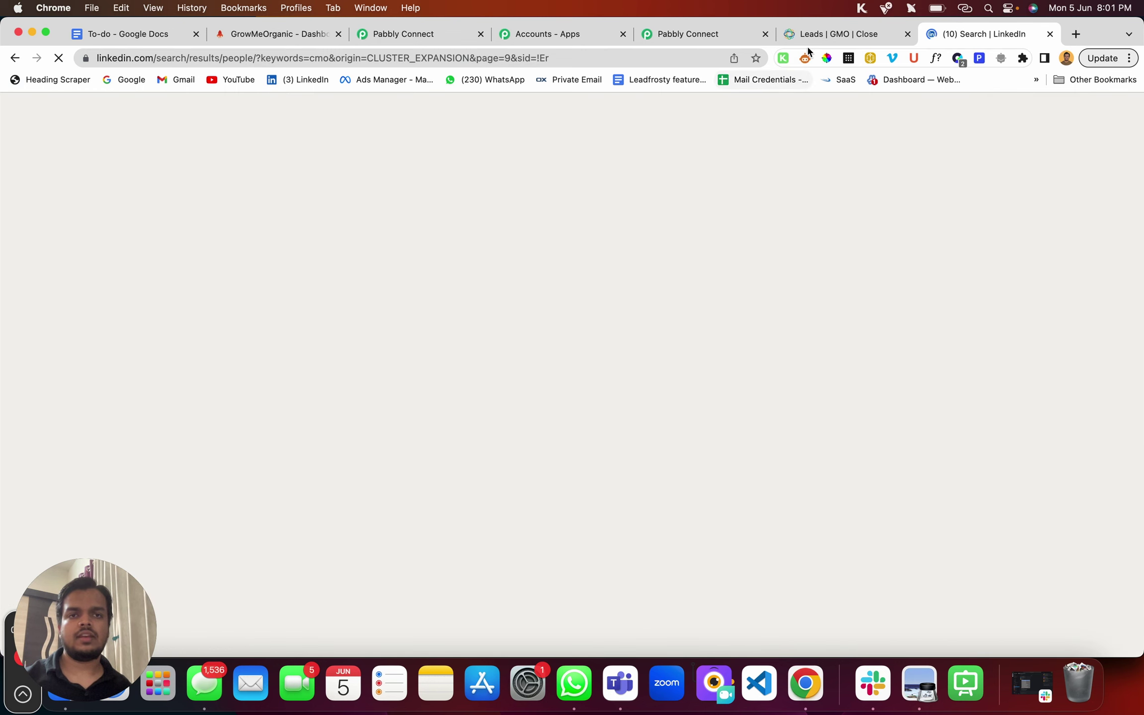
- Refresh Close's Leads list to 47 leads, then view the 'GMO LinkedIn Scraper -> Close' Pabbly workflow
click(819, 33)
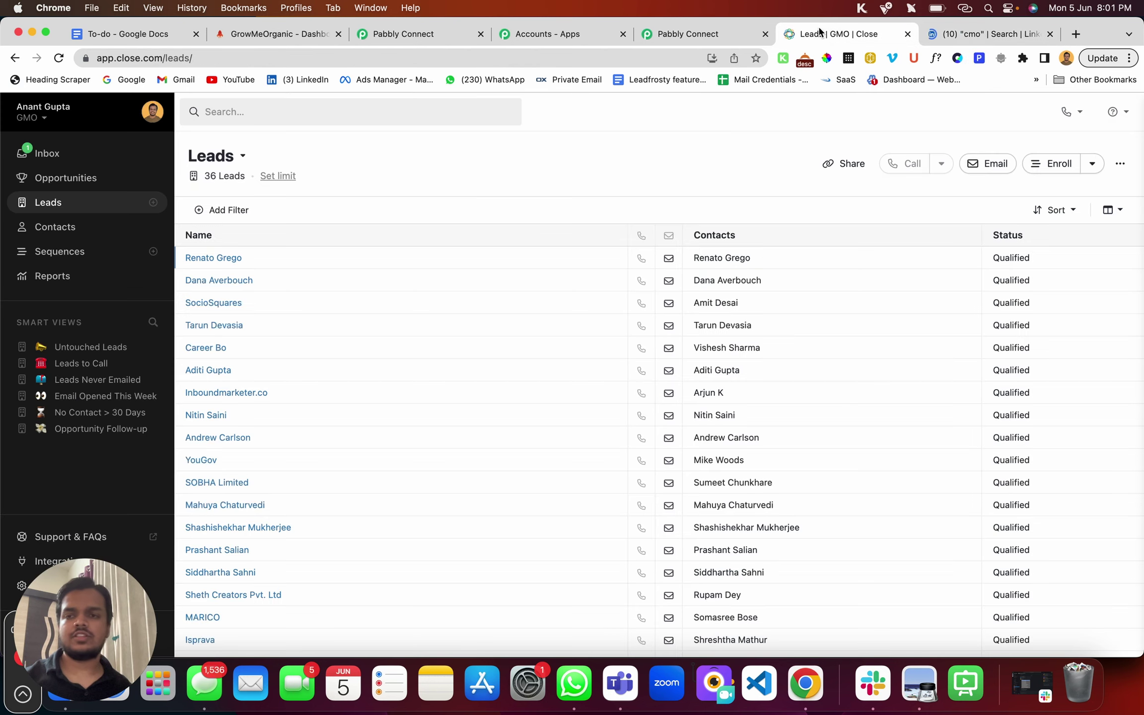
click(83, 212)
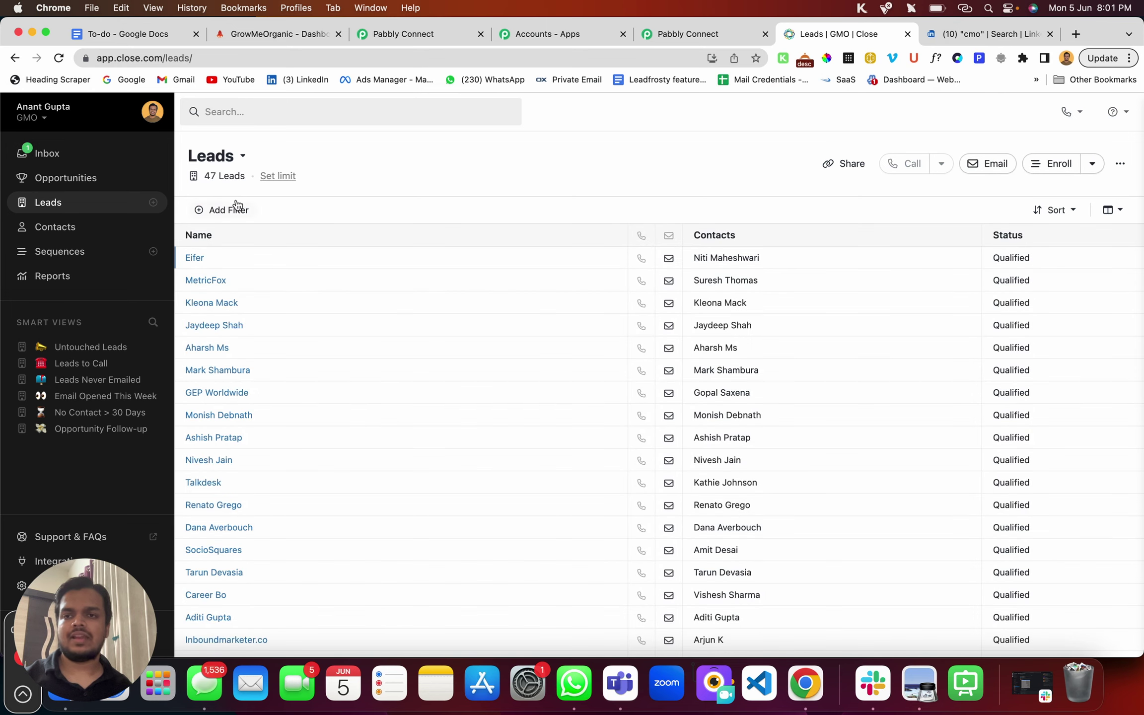
drag(203, 175, 217, 177)
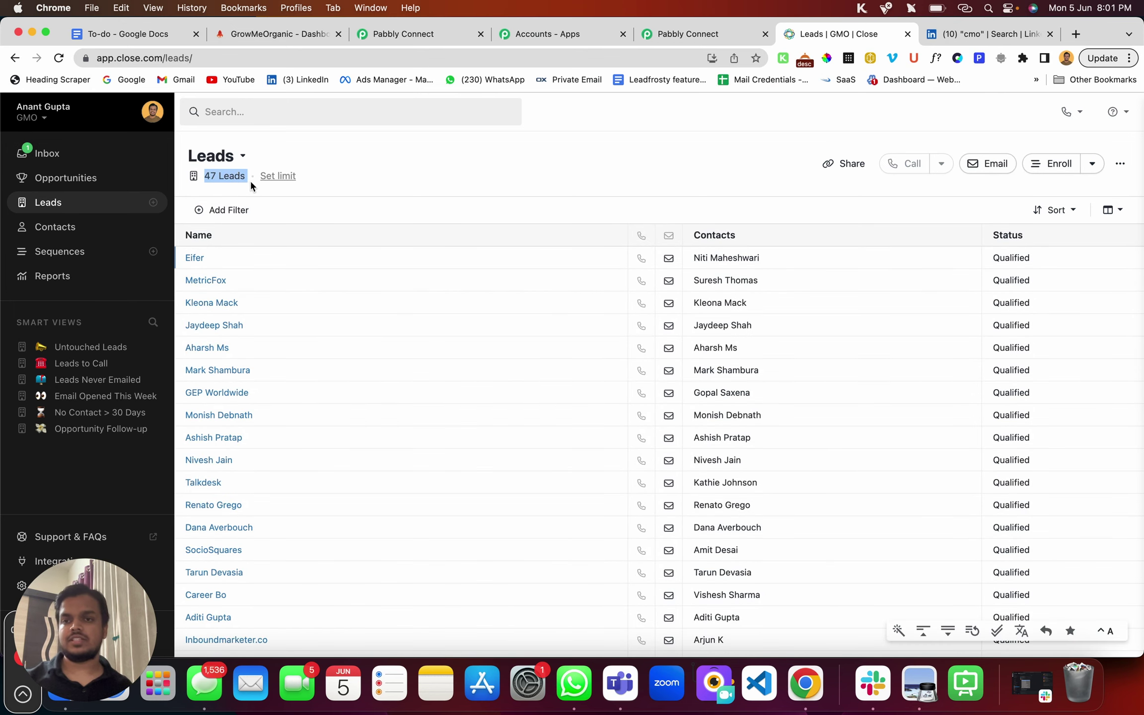
click(504, 179)
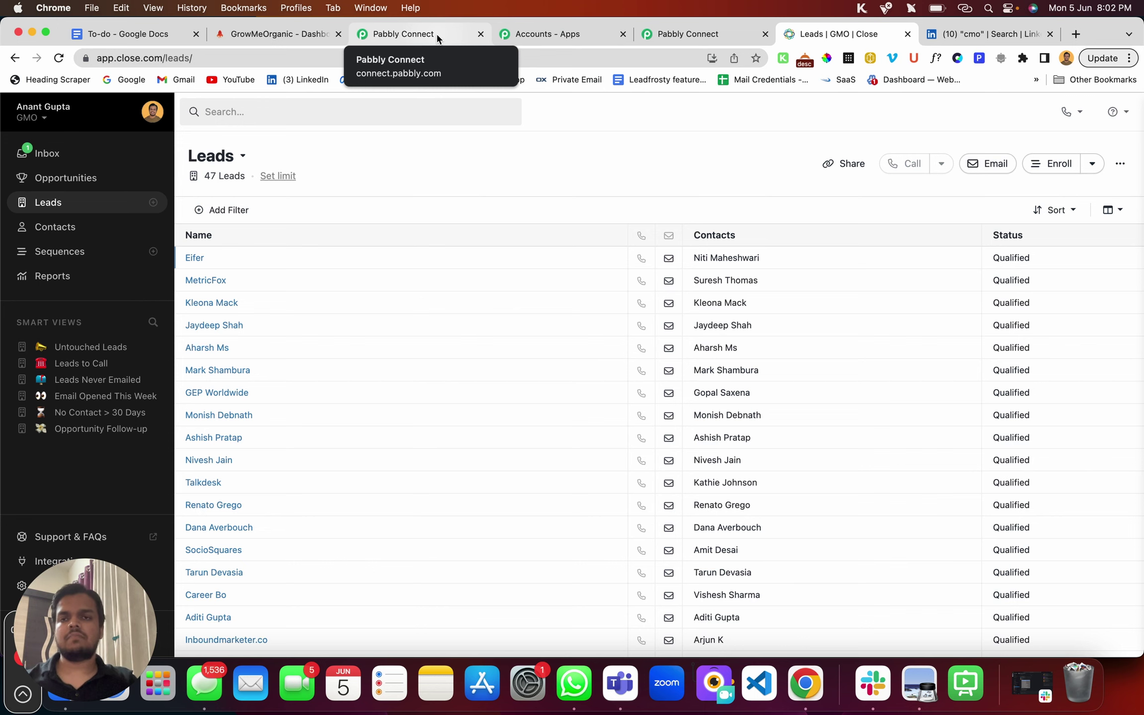
click(438, 36)
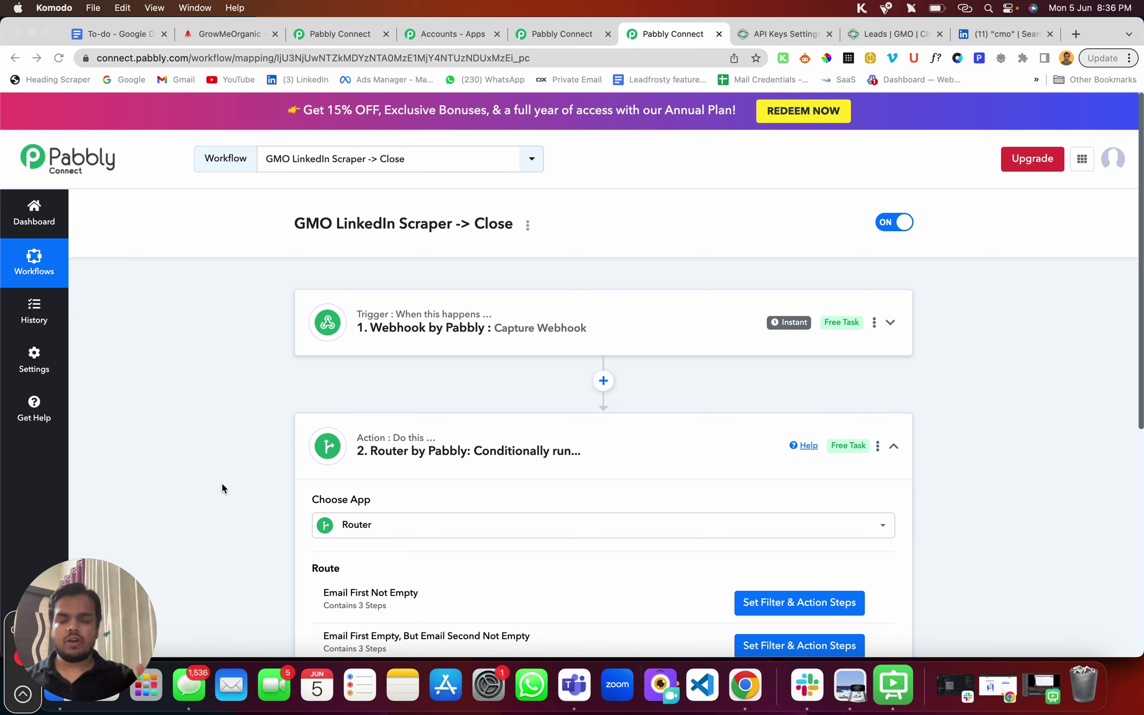
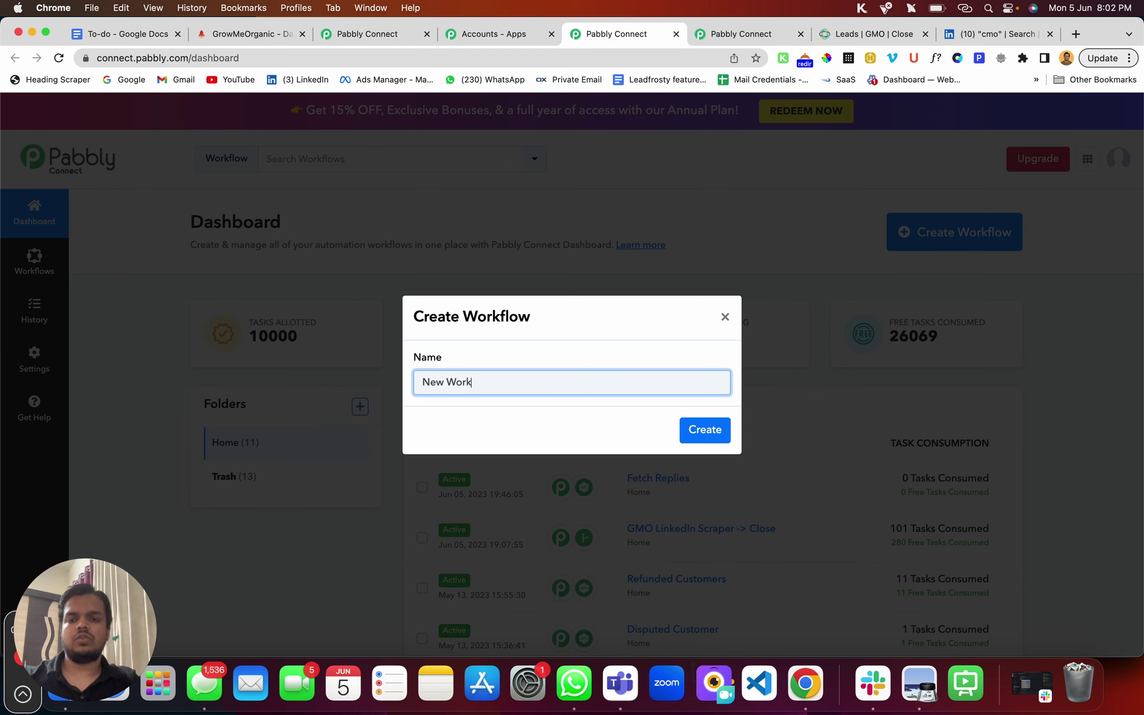
- Create the 'New WorkFlow' workflow with Webhook by Pabbly as its trigger app
text(Flow)
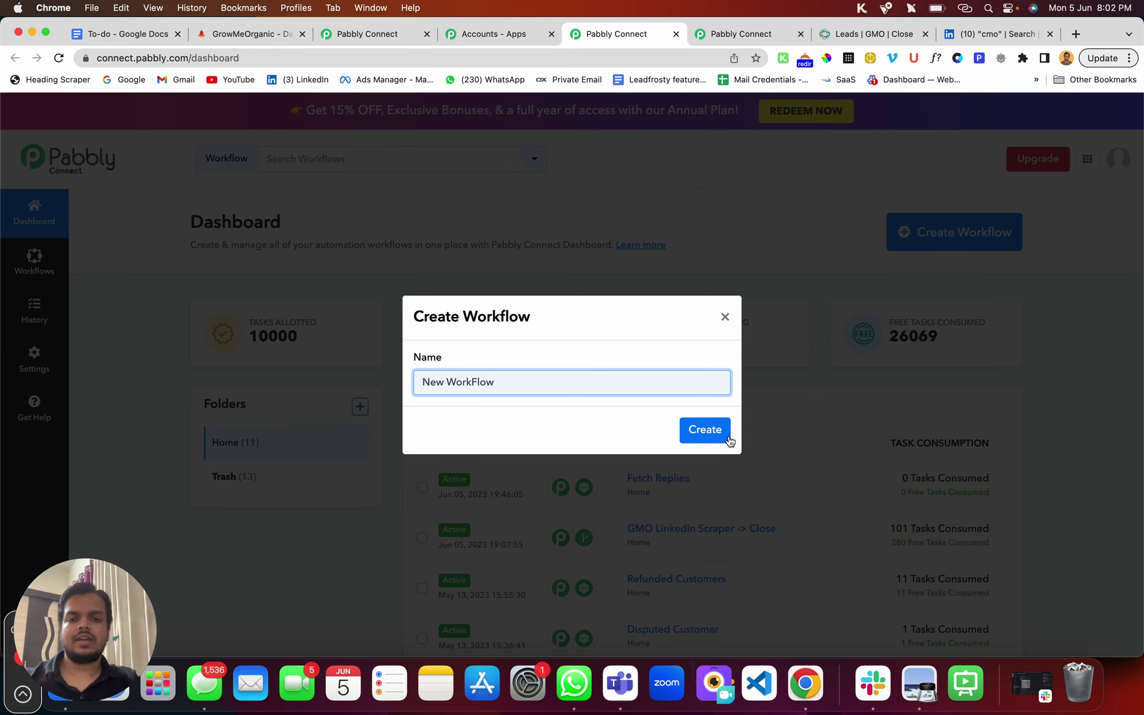
click(726, 439)
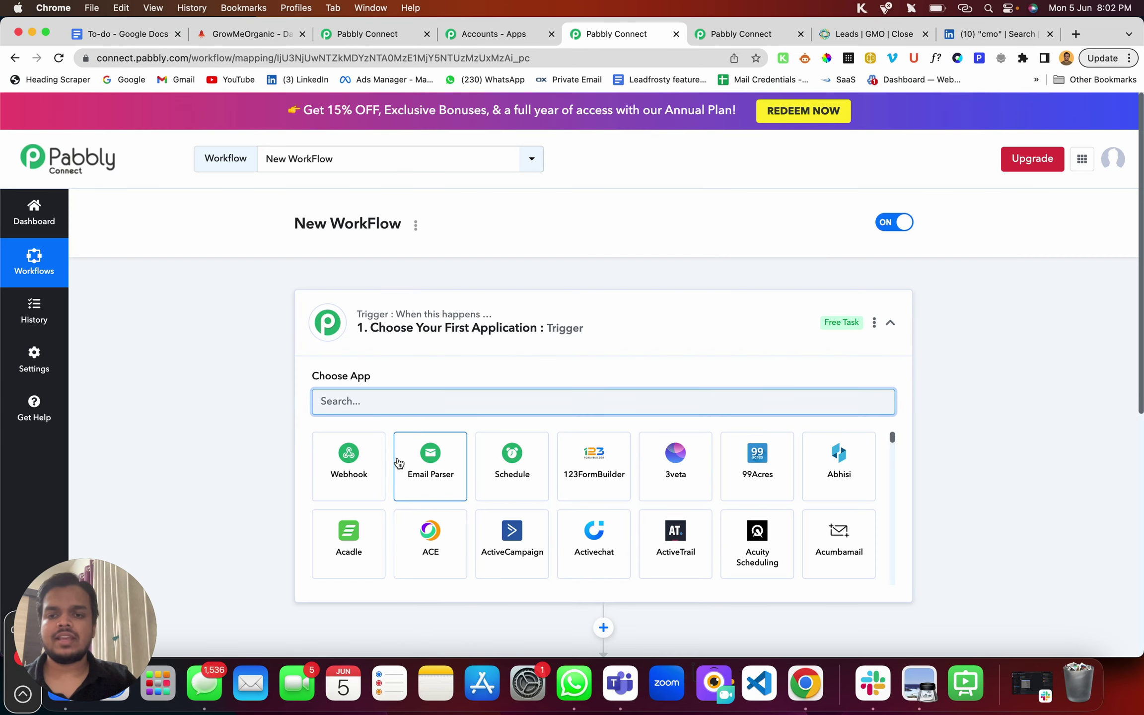
click(365, 456)
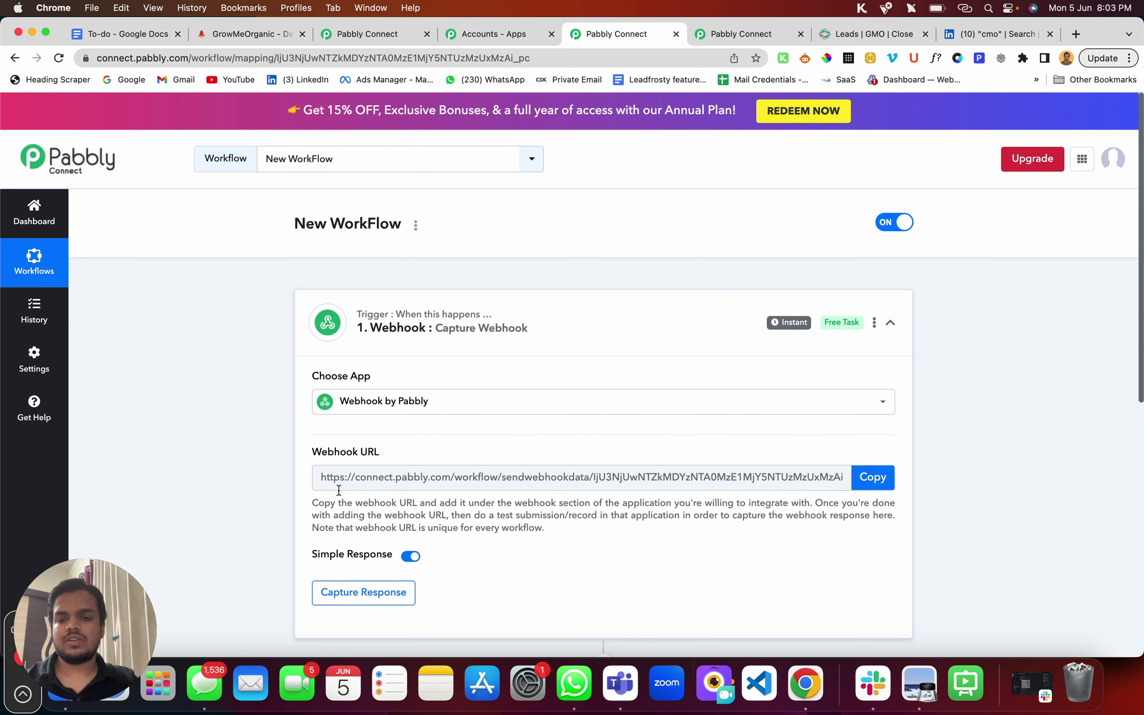
- Set the trigger to wait for a webhook response and copy its webhook URL
click(363, 591)
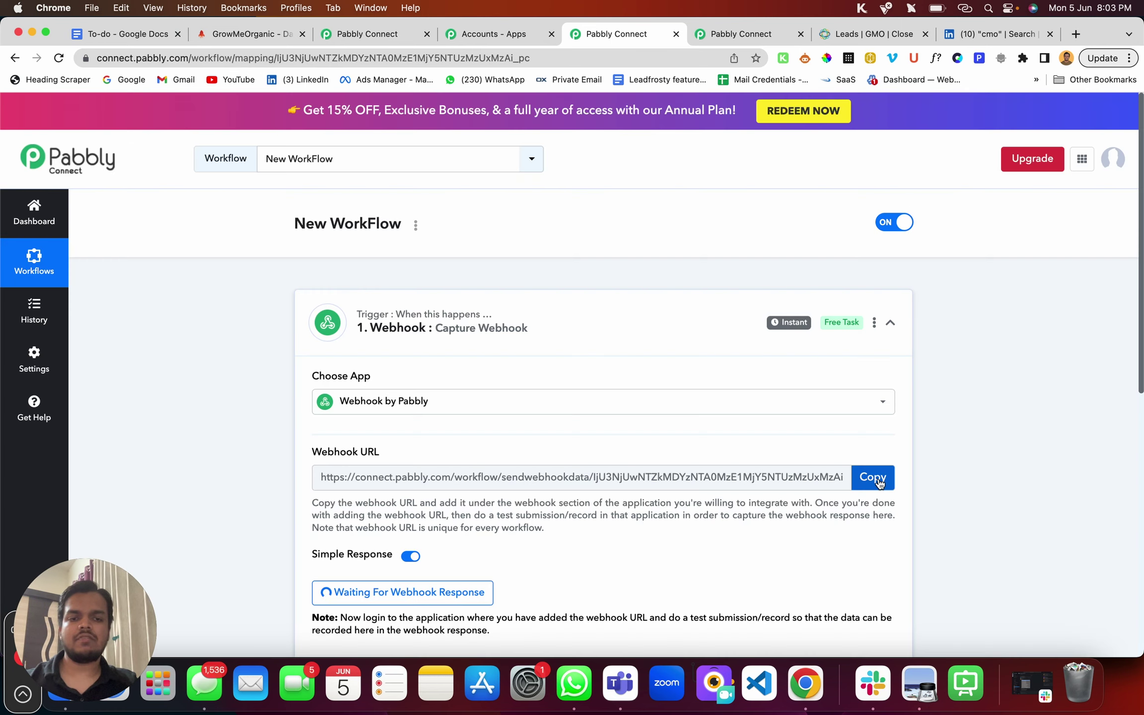
click(875, 477)
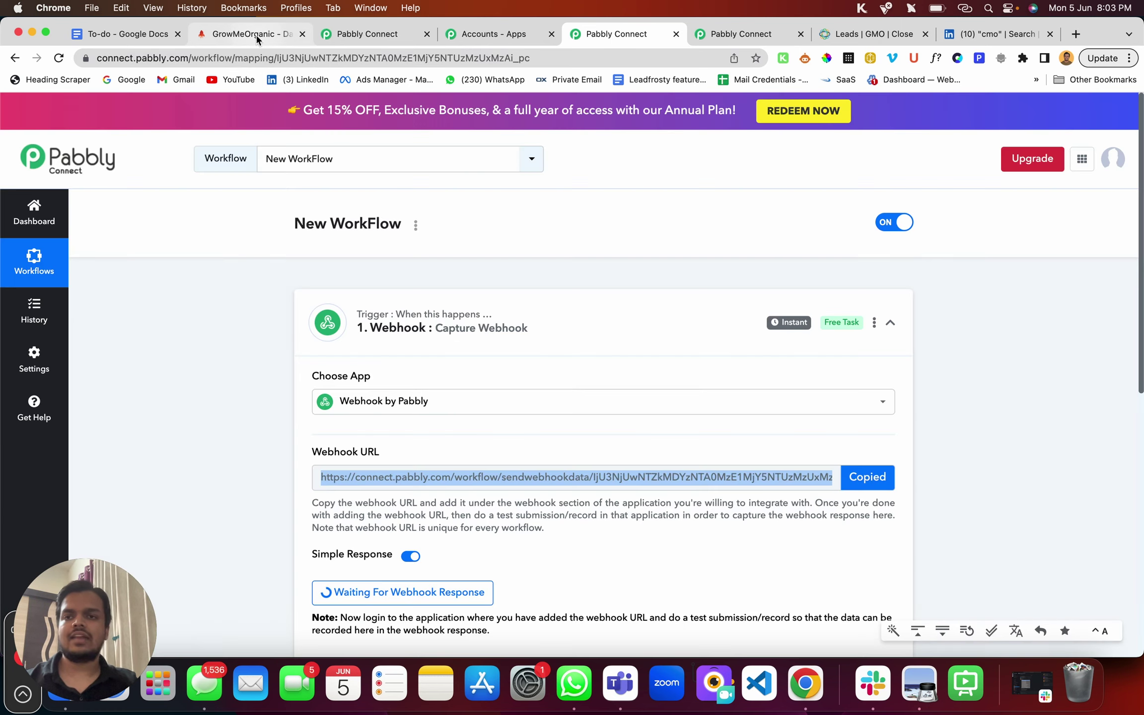
click(257, 36)
- Find the Extract B2B leads section on GrowMeOrganic's outgoing webhooks page
scroll(394, 498, down, 6)
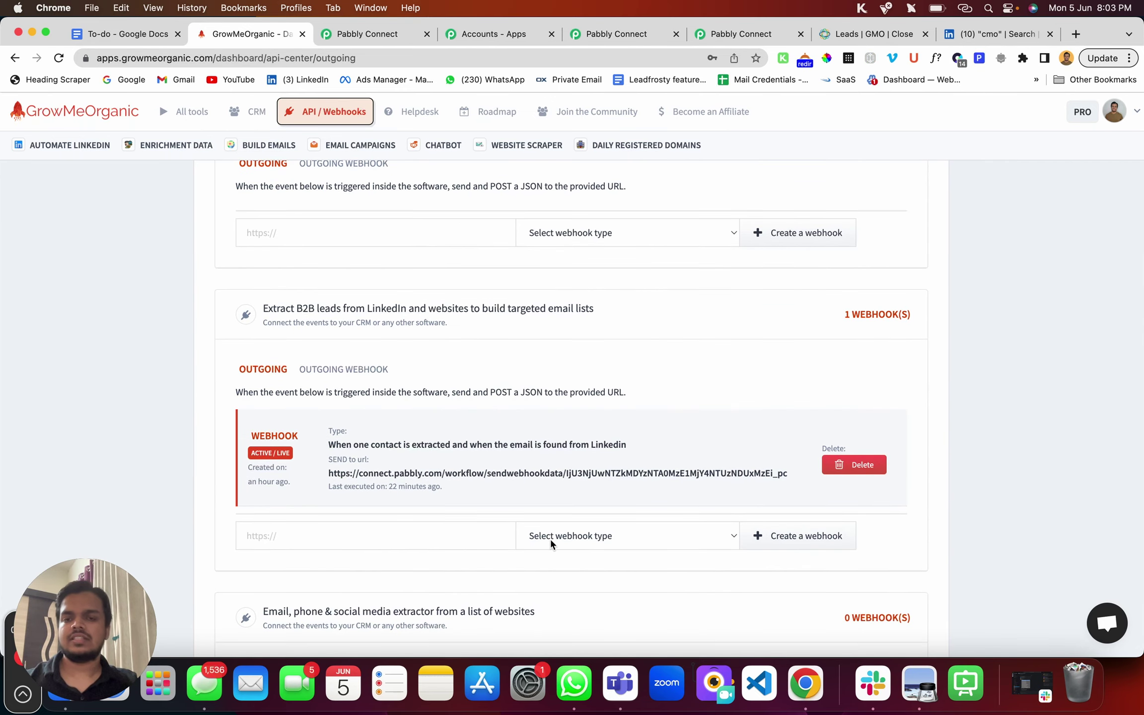
scroll(549, 538, down, 2)
mouse_move(311, 170)
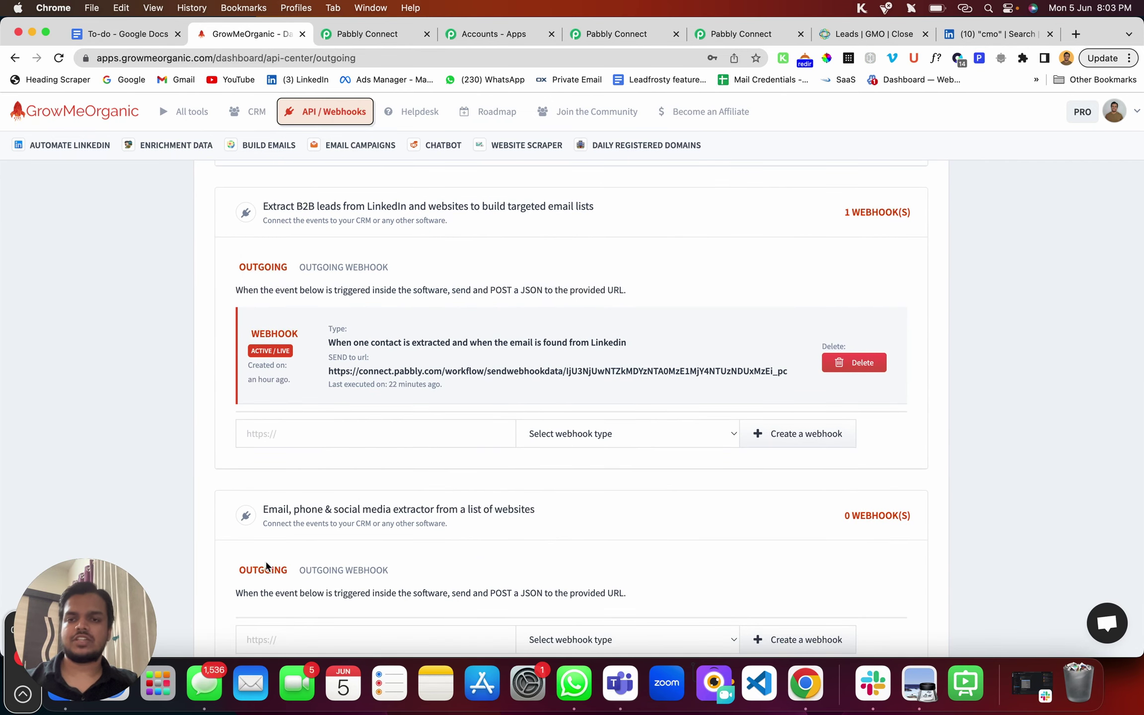
drag(263, 206, 525, 206)
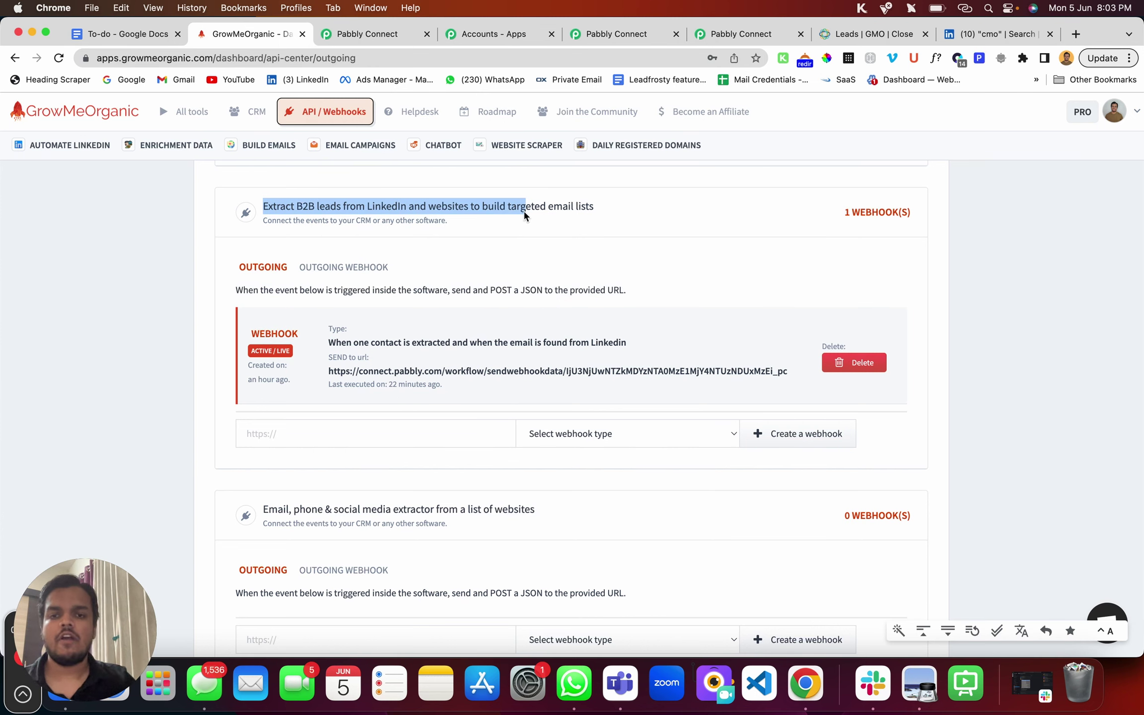
click(503, 267)
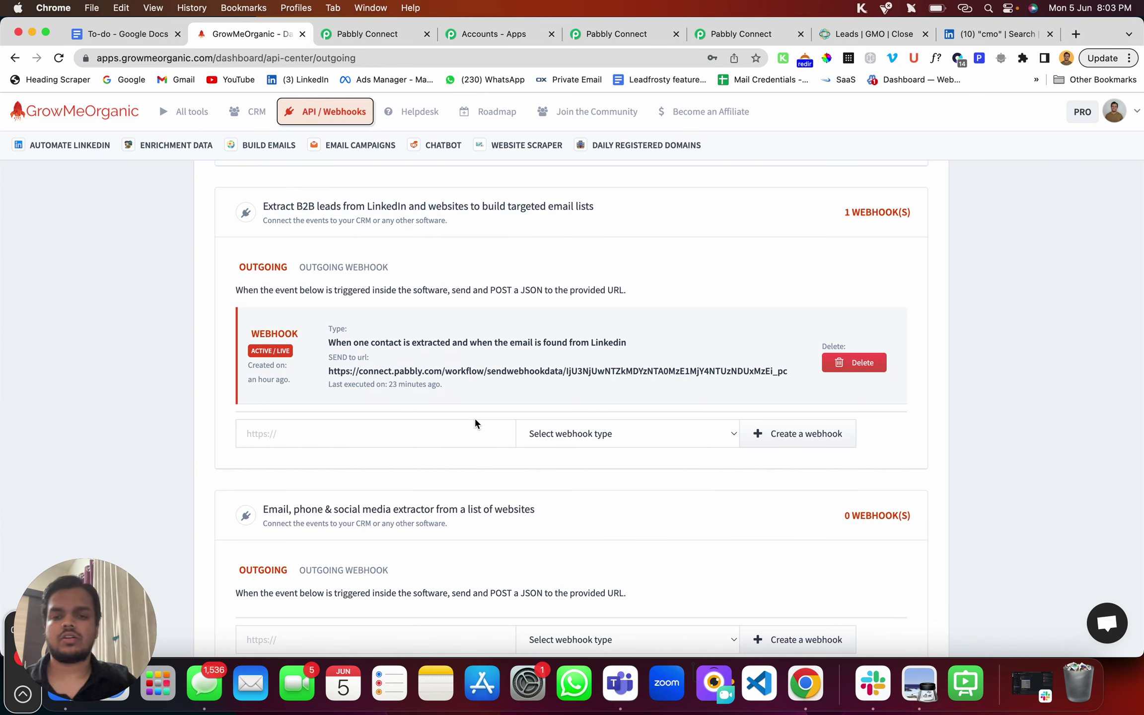
- Paste the Pabbly webhook URL into the new webhook and choose the email-found event type
click(431, 439)
key(super+v)
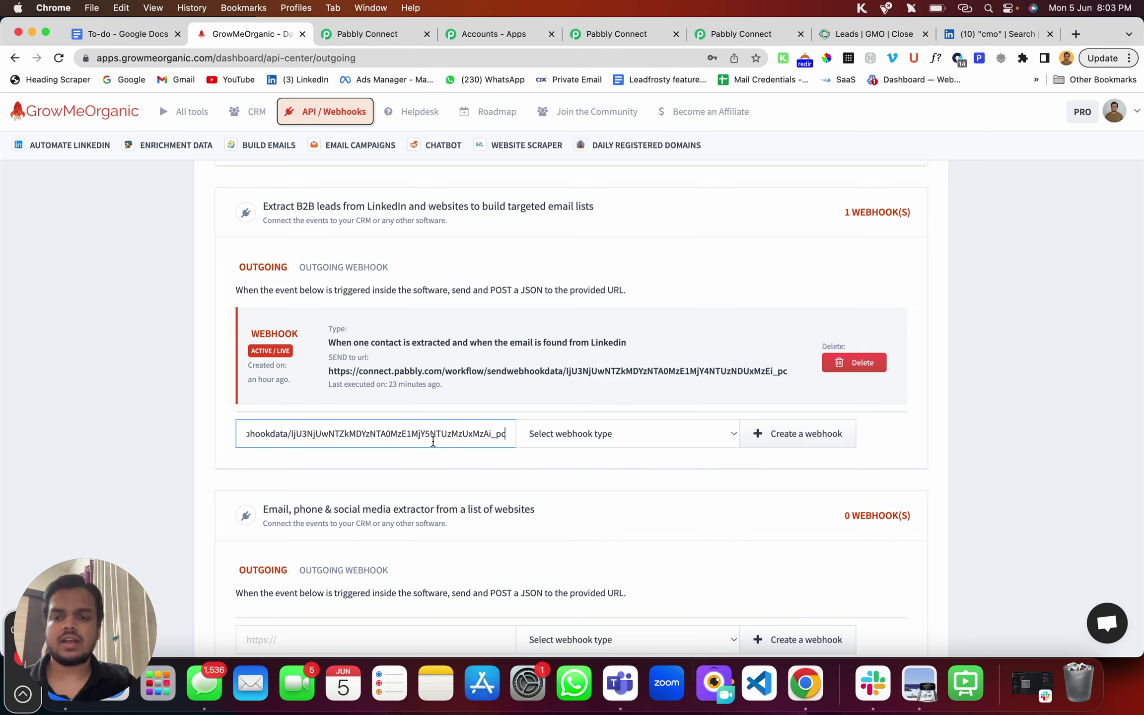
click(580, 435)
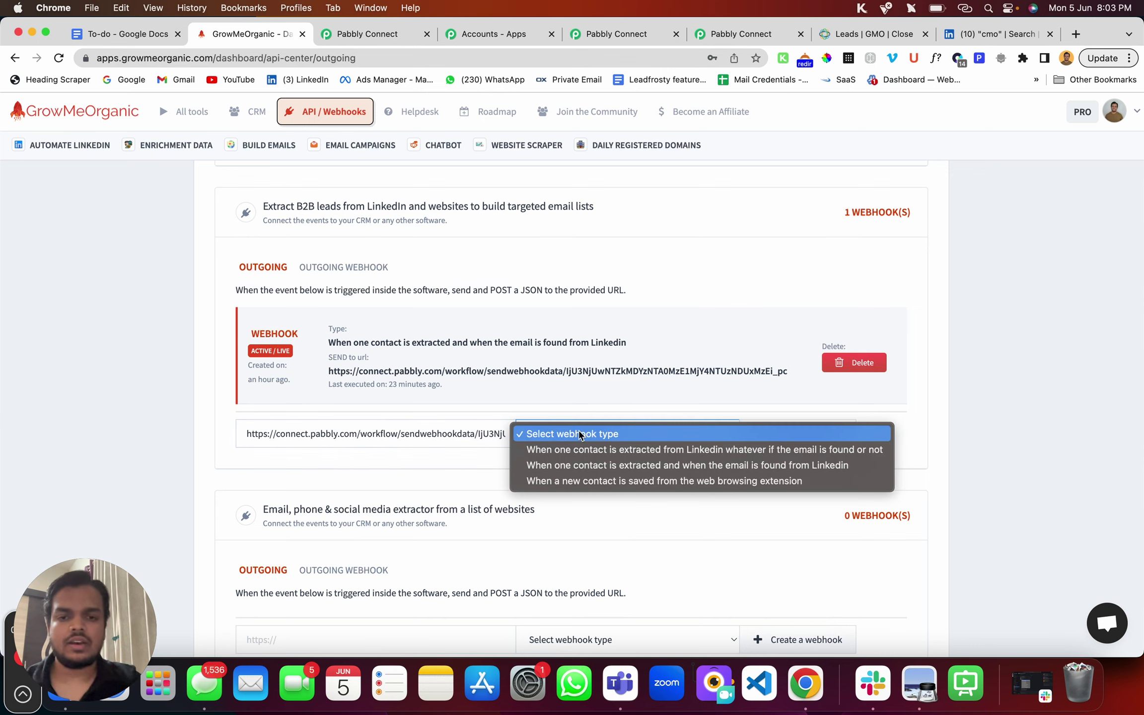
click(585, 465)
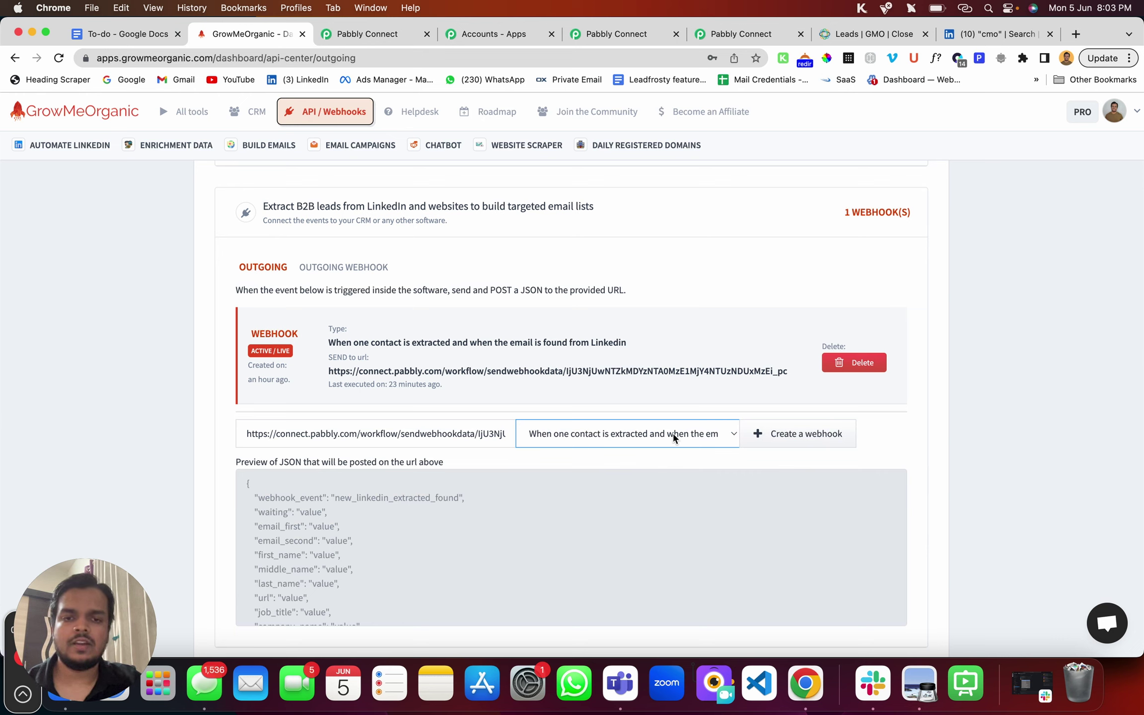
triple_click(374, 439)
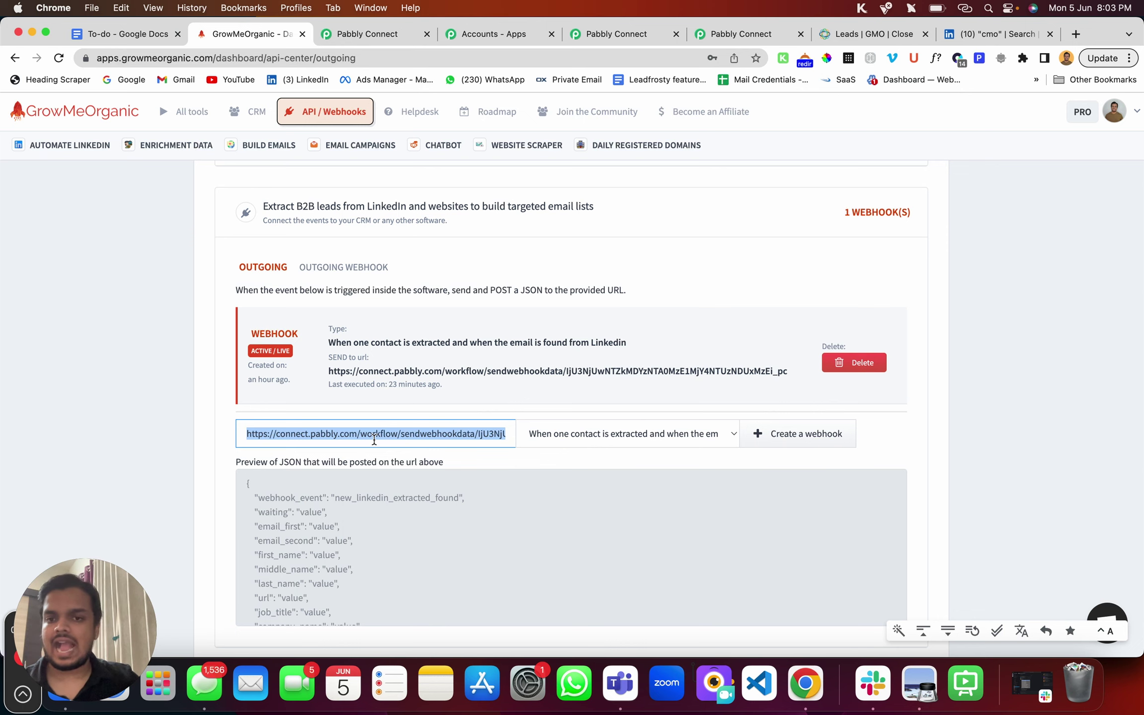
click(739, 34)
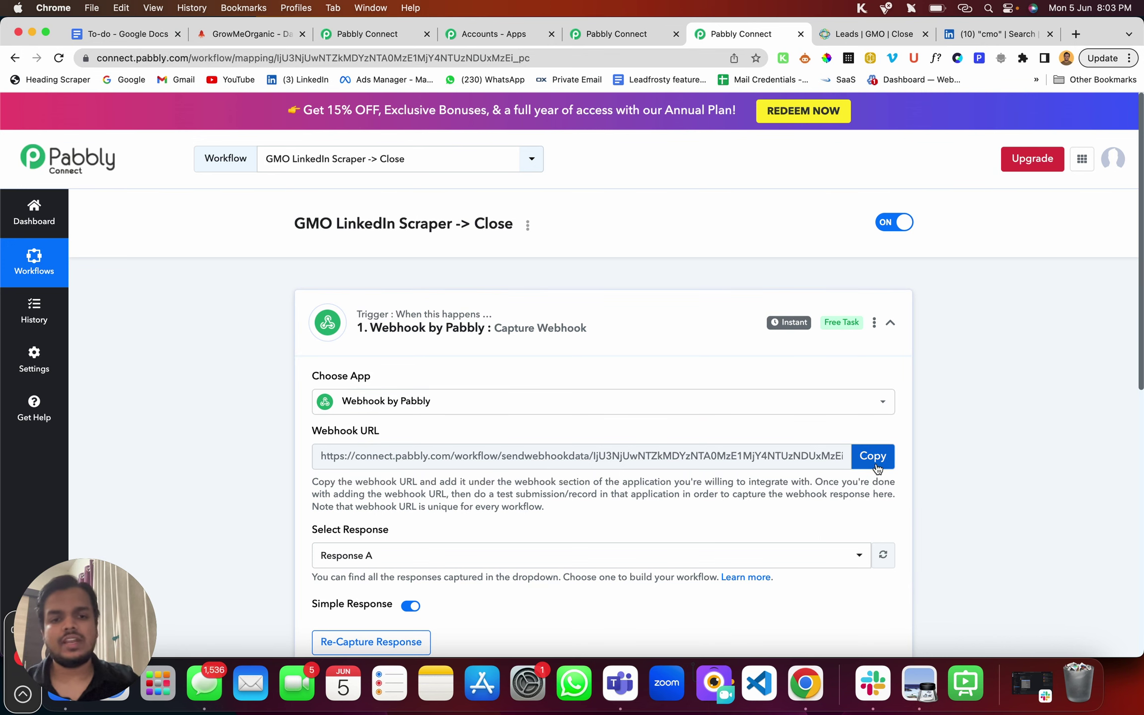
- Delete the pasted Pabbly URL from the new webhook's URL field
click(257, 40)
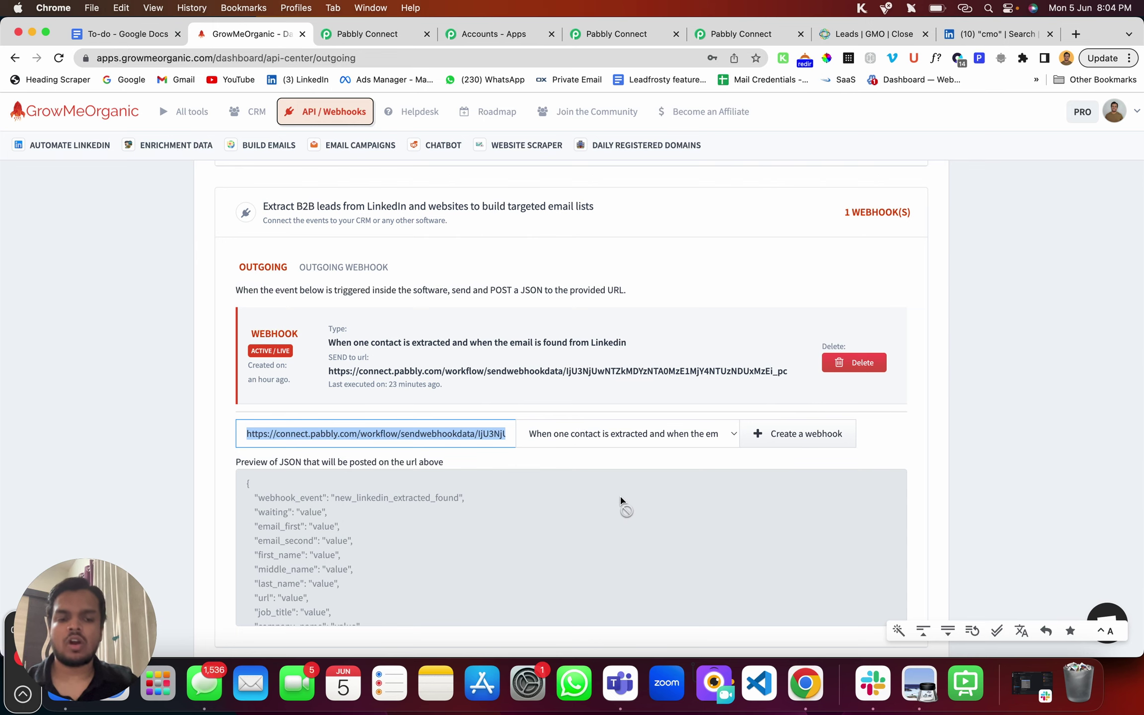
key(BackSpace)
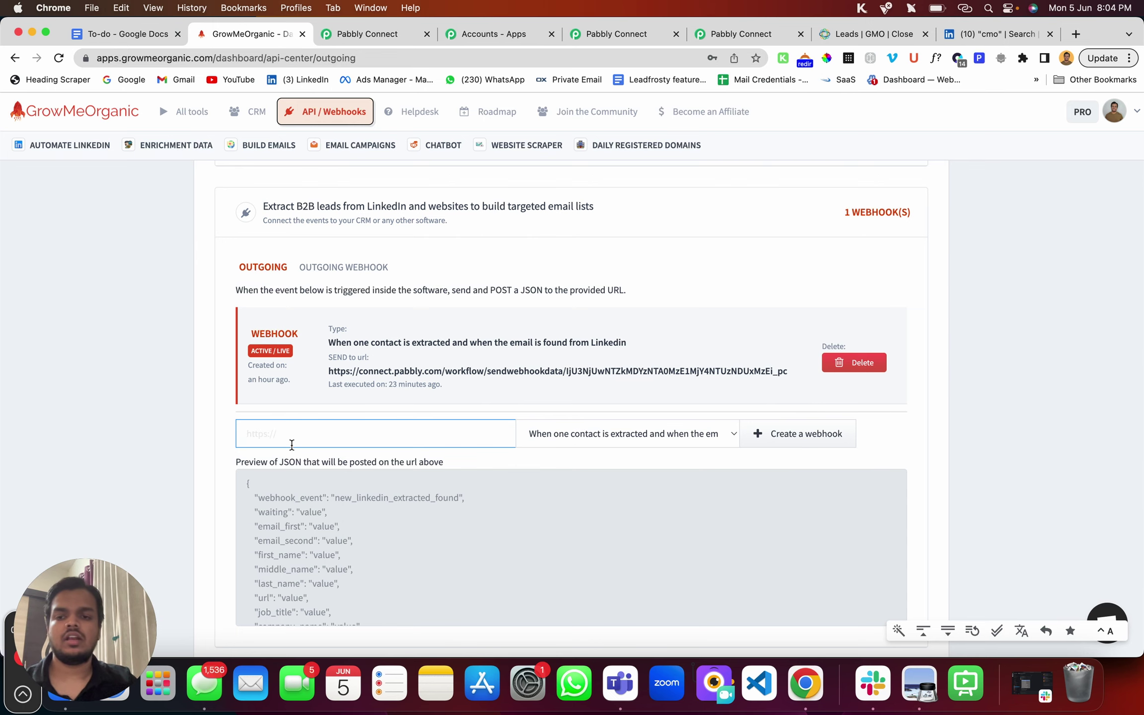
click(227, 485)
scroll(227, 486, down, 2)
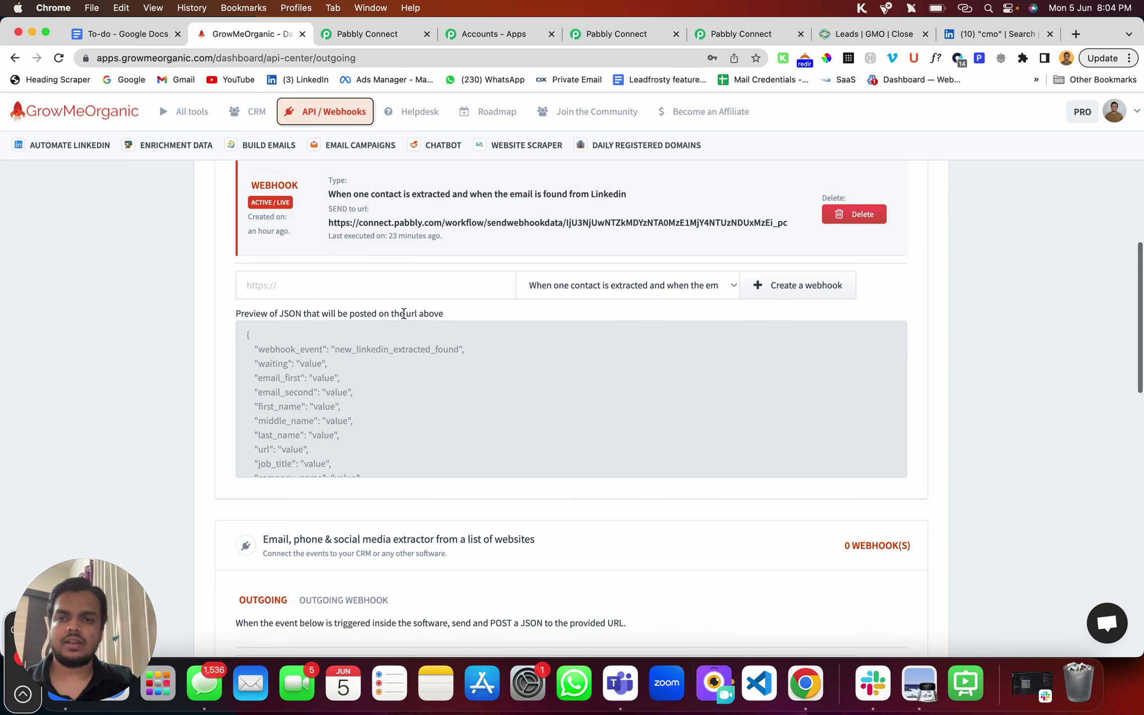
scroll(403, 311, up, 1)
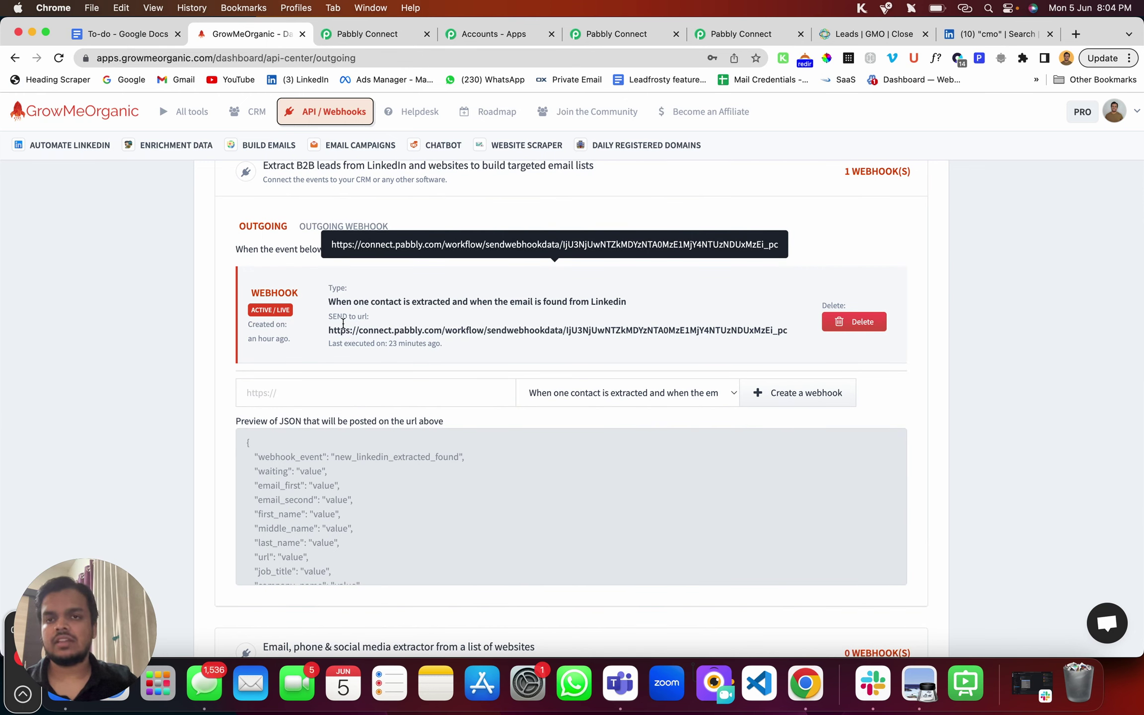
- Keep the webhook event type set to contact extracted with email found
click(606, 33)
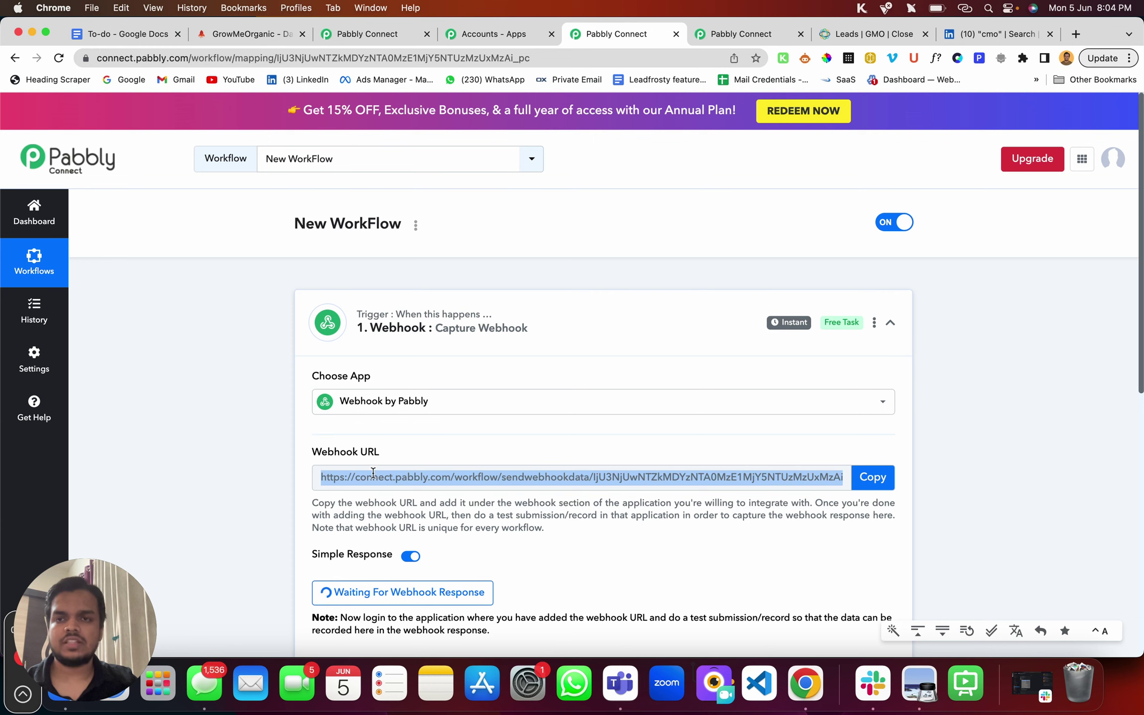
key(super+2)
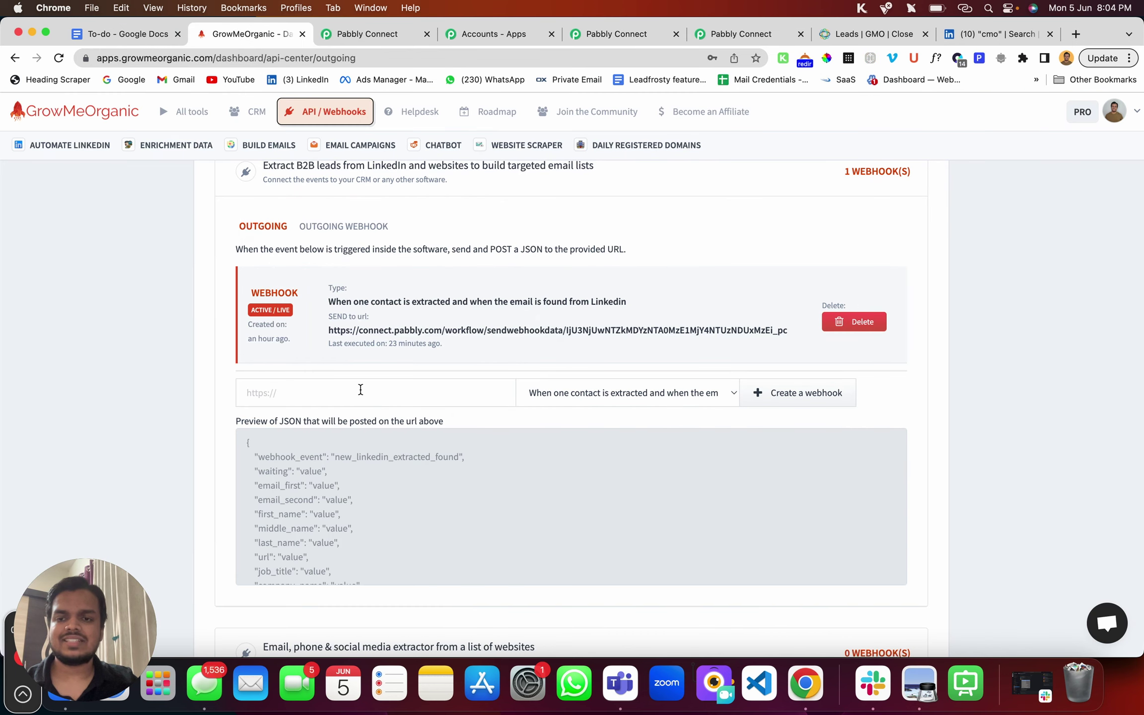
click(360, 391)
click(640, 400)
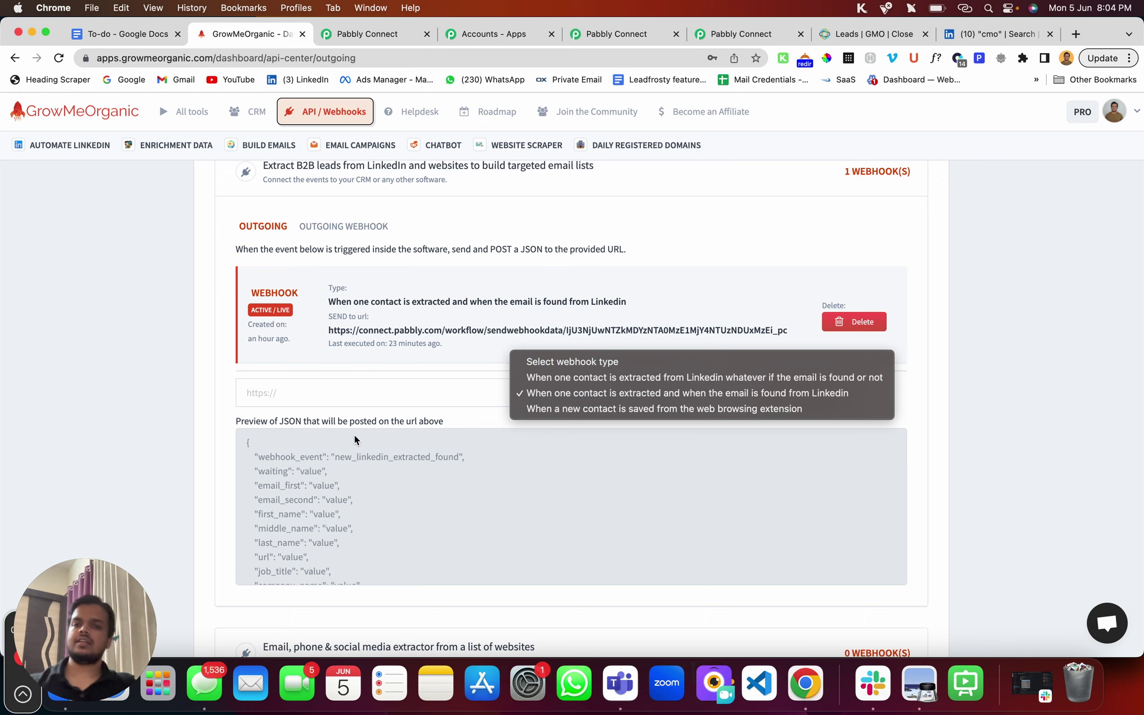
click(81, 389)
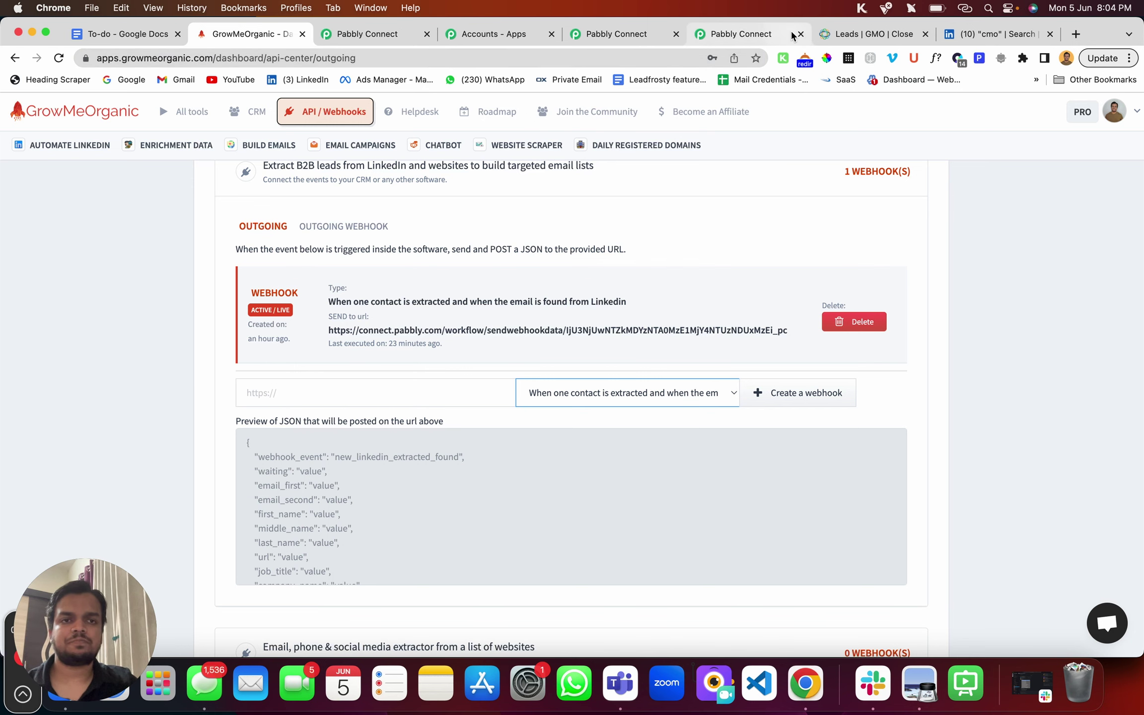
click(977, 30)
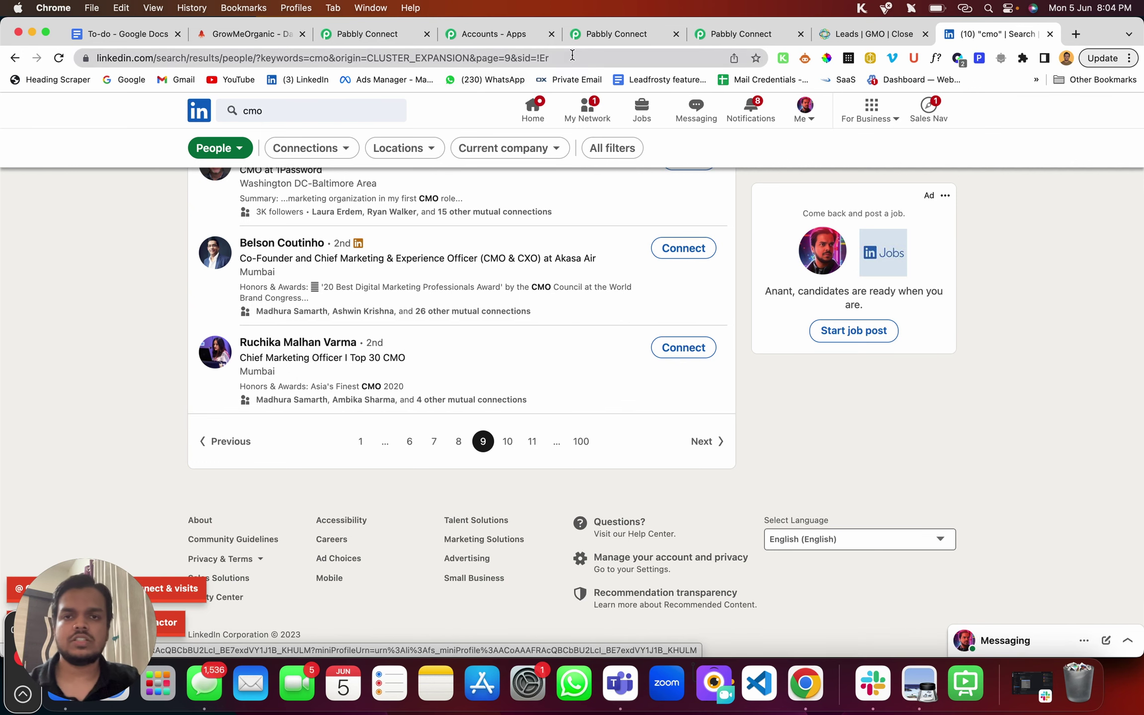
- Return to the New WorkFlow trigger, still waiting for a webhook response, and scroll toward the Action step
click(598, 34)
scroll(595, 472, down, 4)
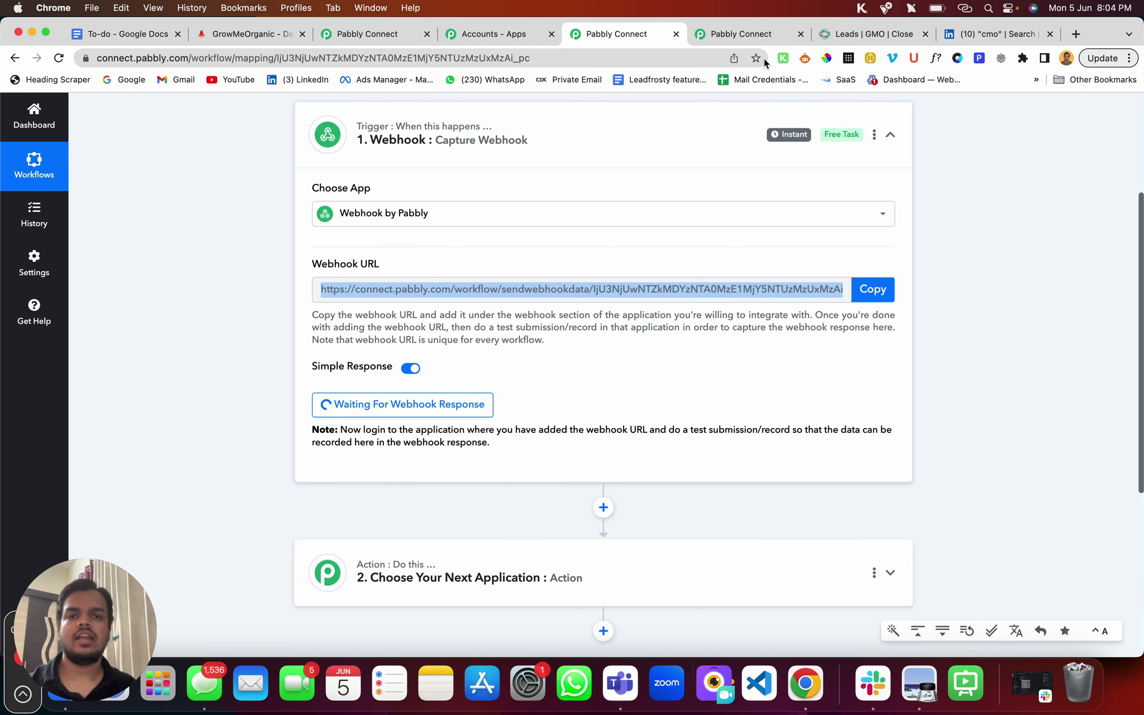
- Open the GMO LinkedIn Scraper -> Close workflow and expand its captured webhook response
click(740, 34)
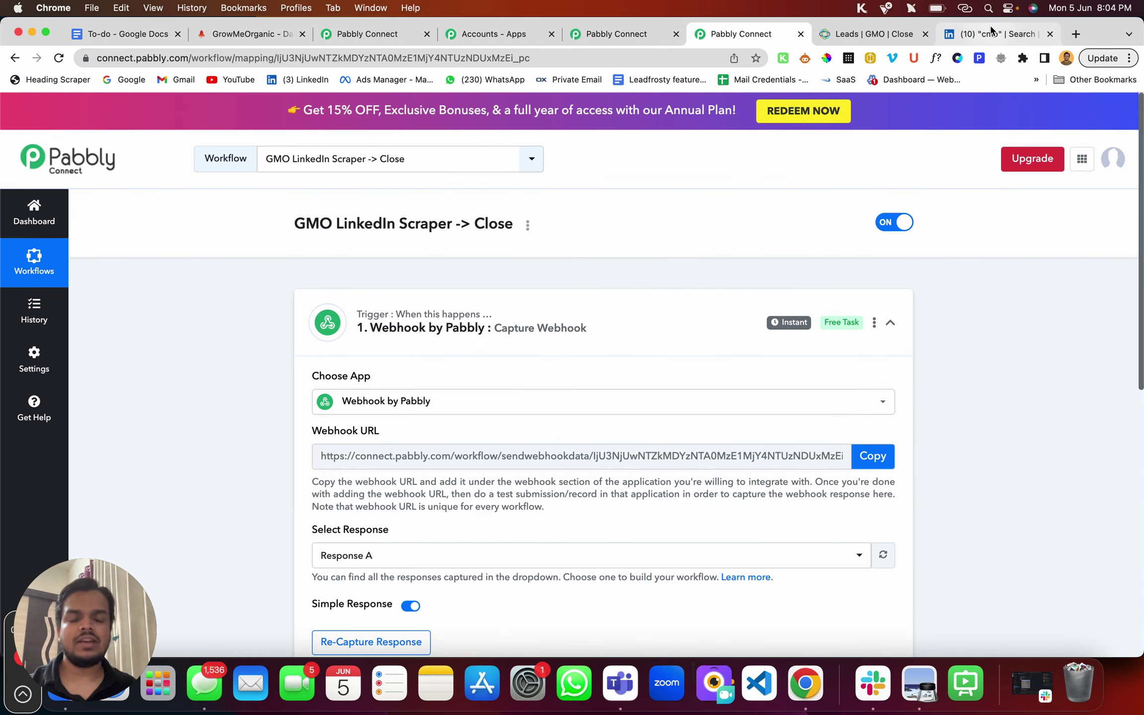
scroll(807, 433, down, 6)
click(317, 354)
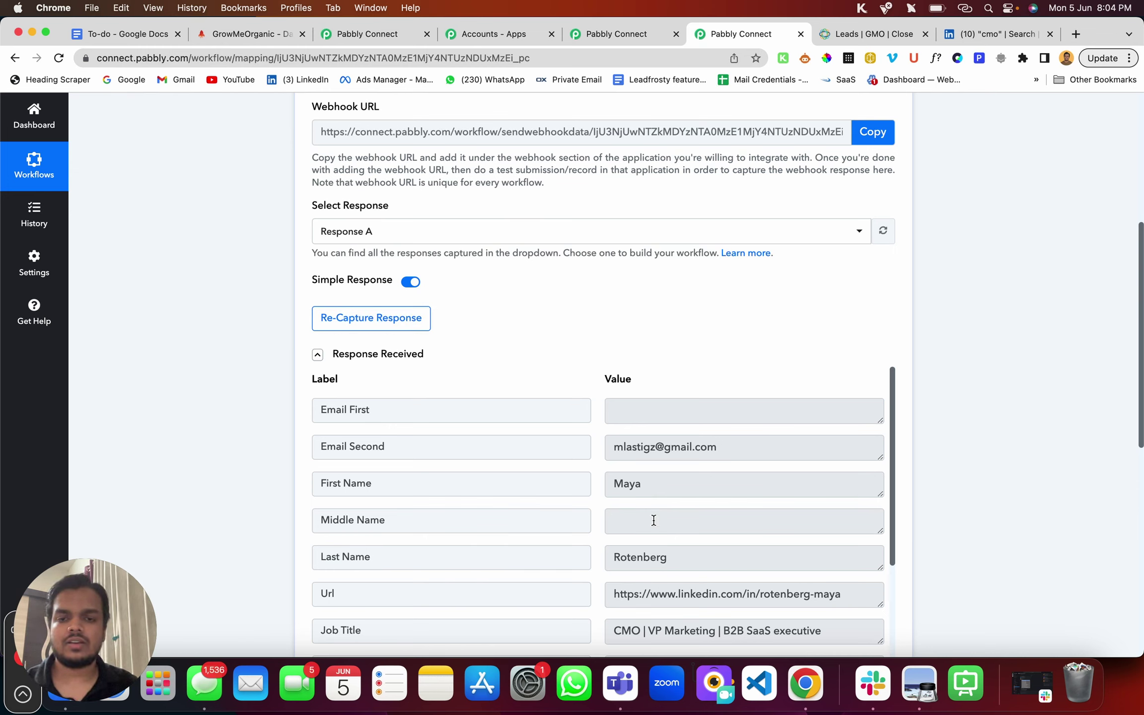
- Review the captured lead fields, including Email Second and the empty Middle Name
scroll(653, 501, down, 8)
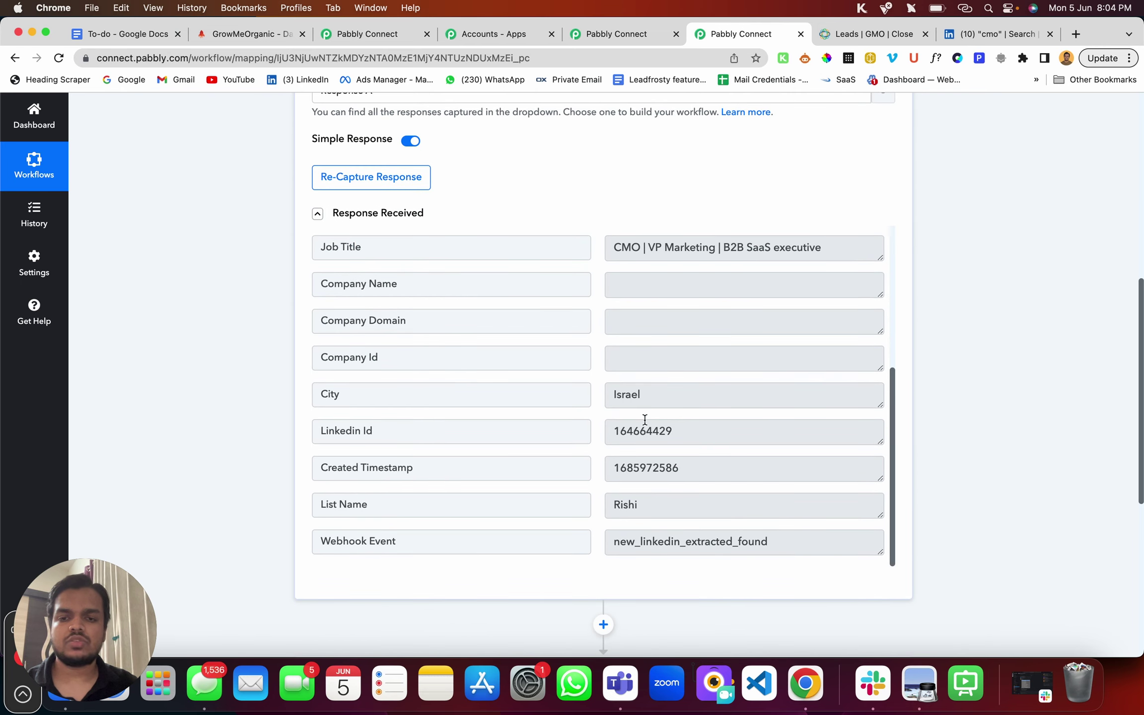
scroll(637, 399, up, 6)
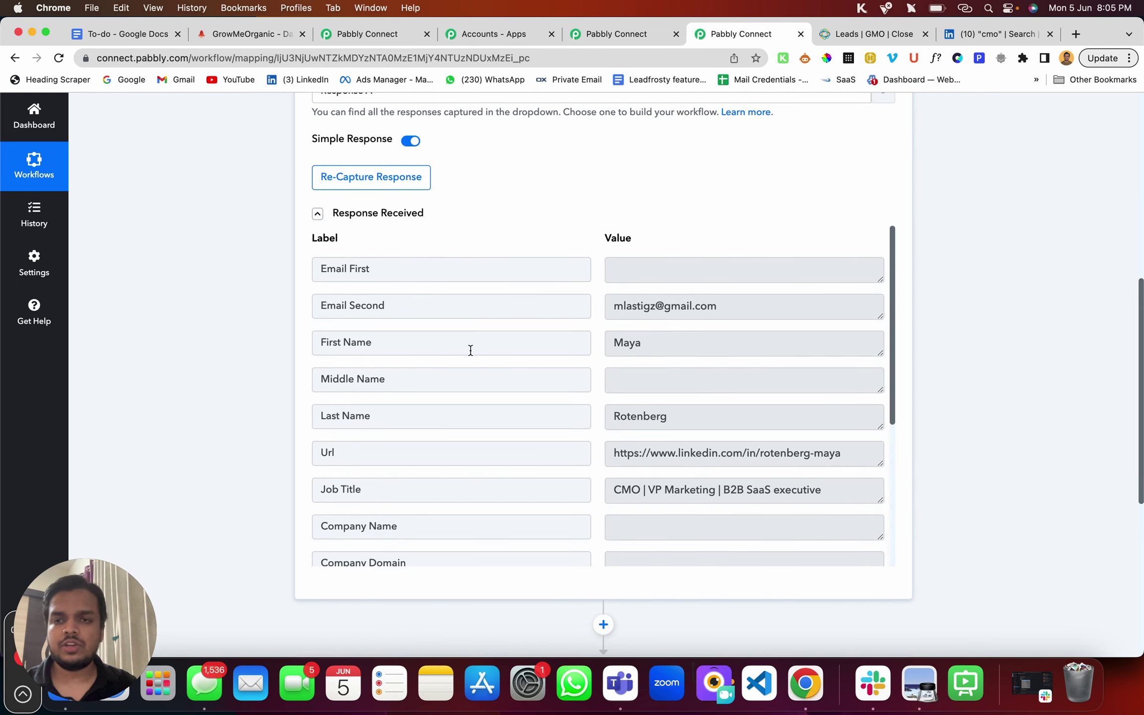
scroll(480, 480, down, 5)
scroll(483, 484, down, 8)
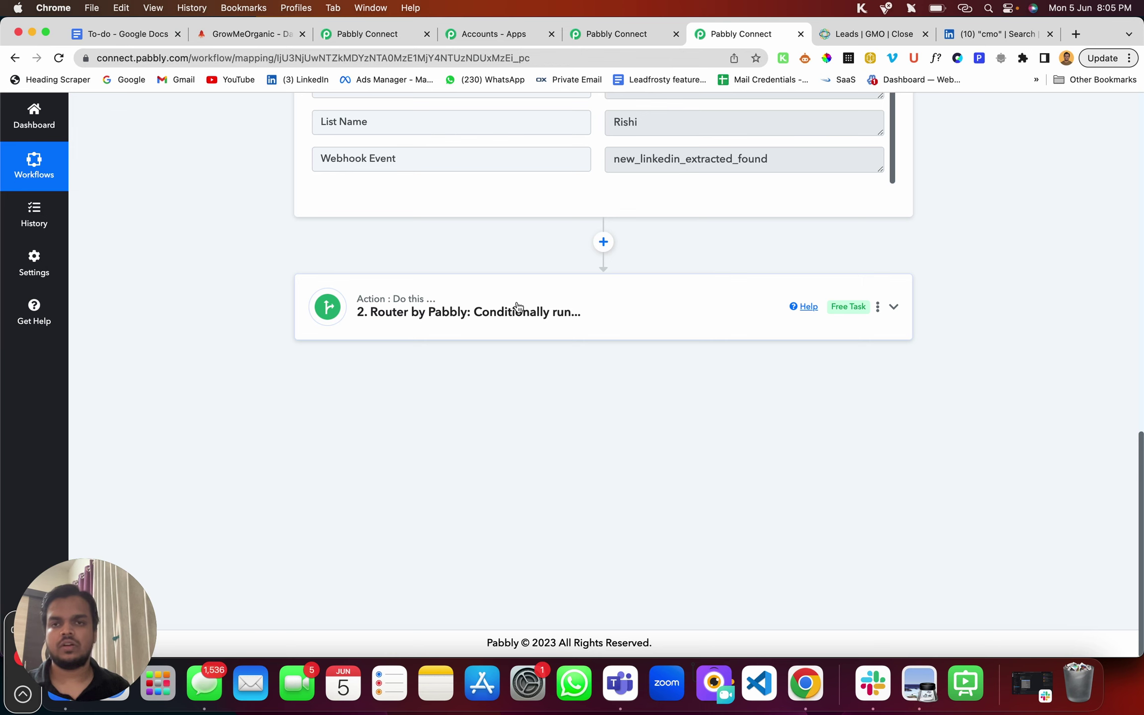
scroll(517, 306, up, 15)
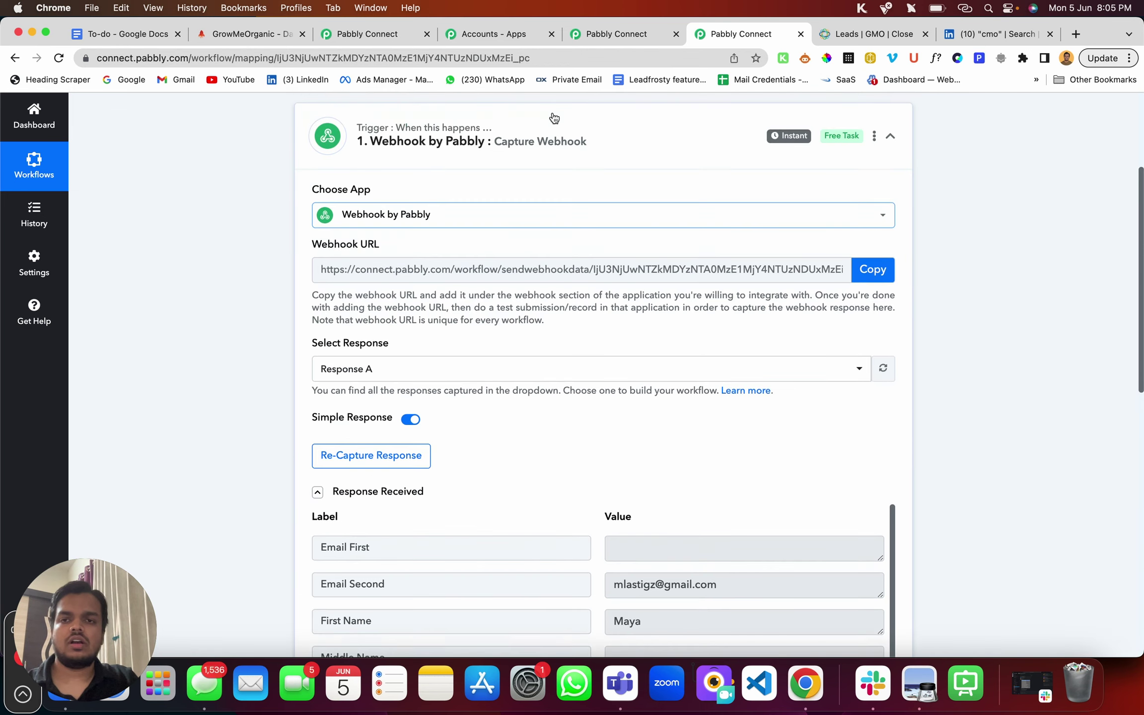
scroll(640, 490, down, 10)
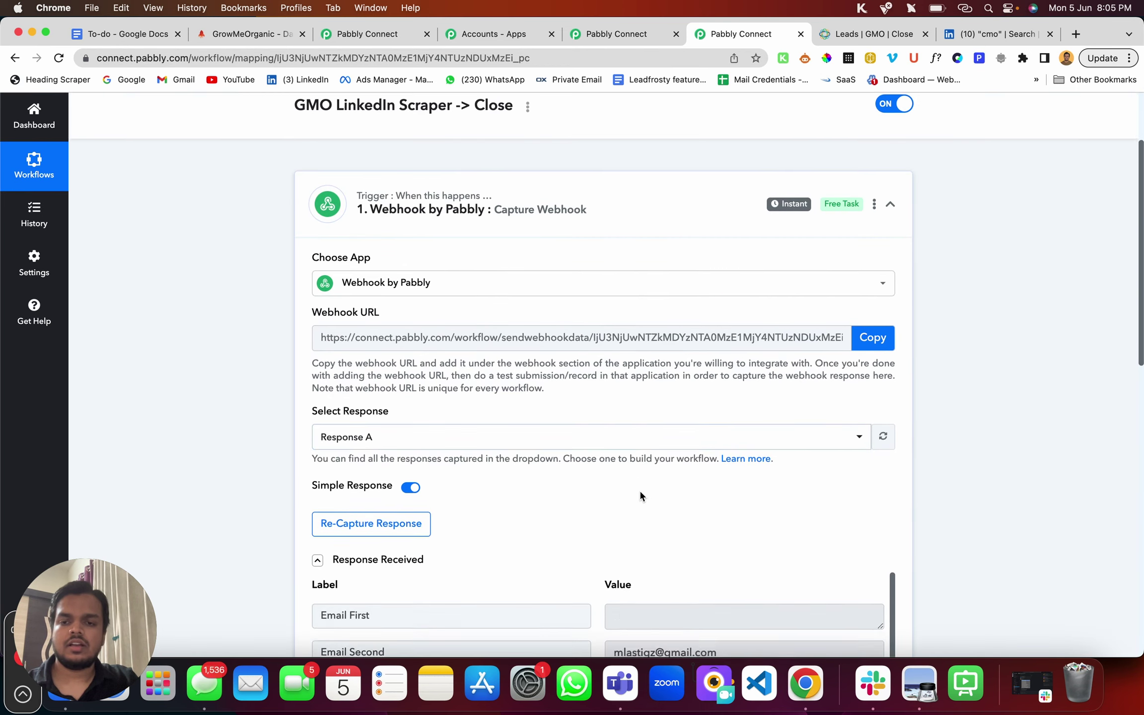
scroll(640, 491, down, 8)
scroll(638, 492, up, 2)
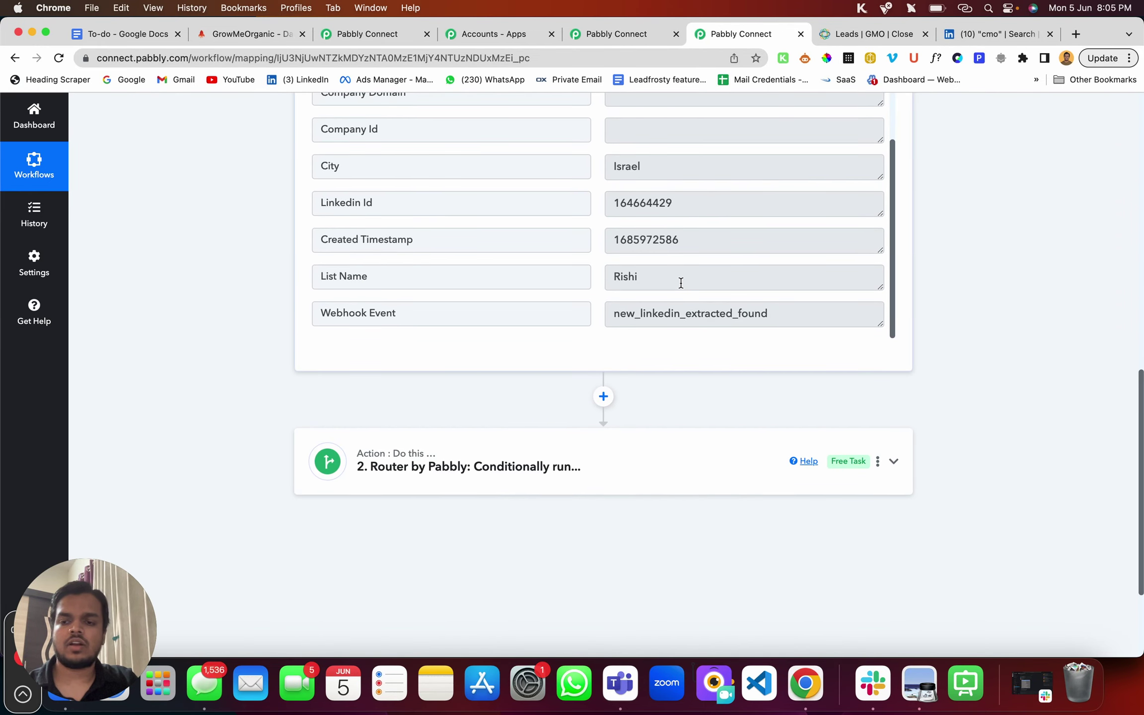
scroll(680, 282, up, 10)
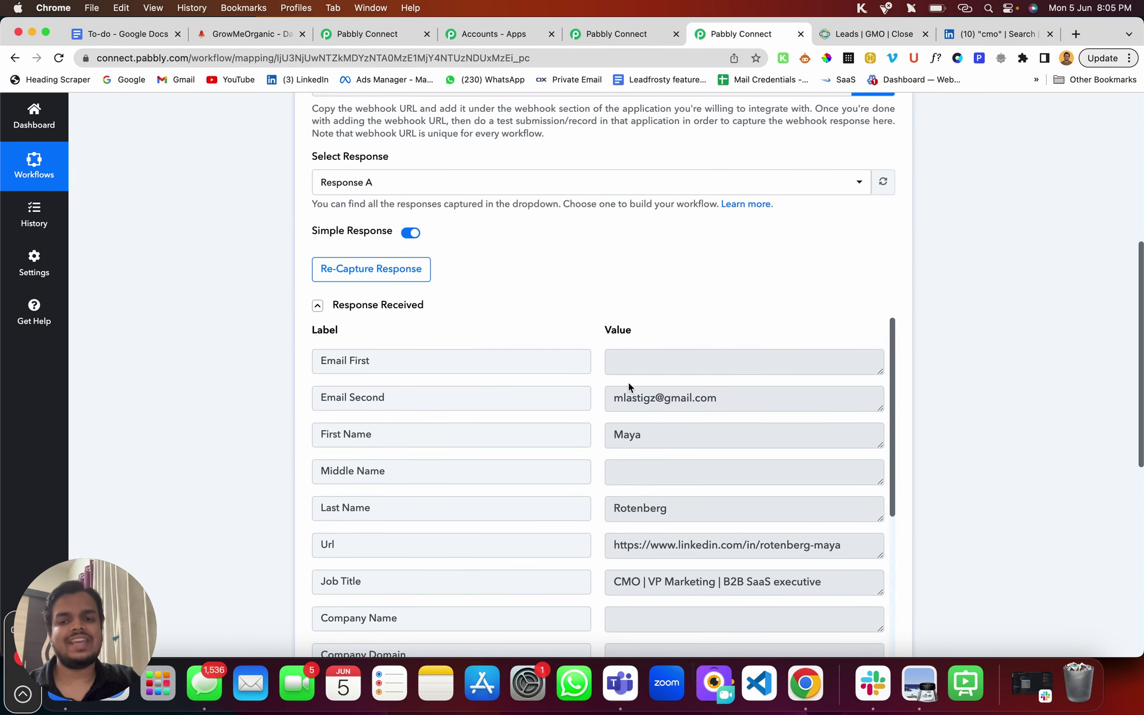
scroll(626, 382, down, 1)
click(616, 372)
click(635, 449)
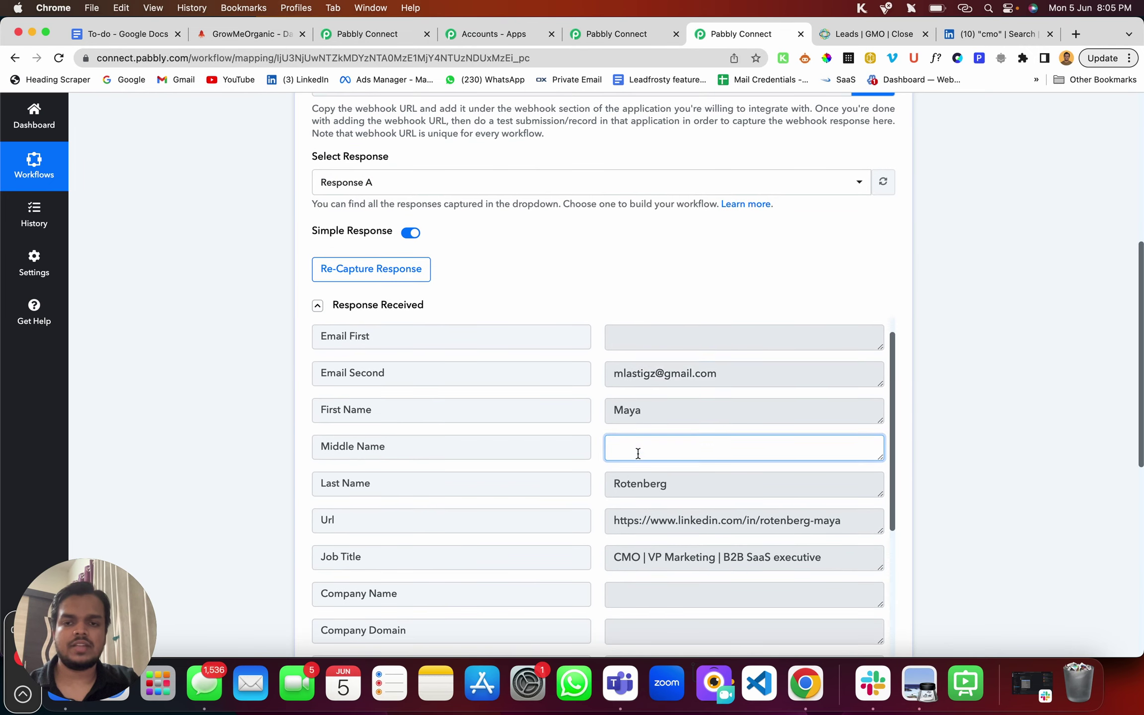
scroll(636, 452, down, 15)
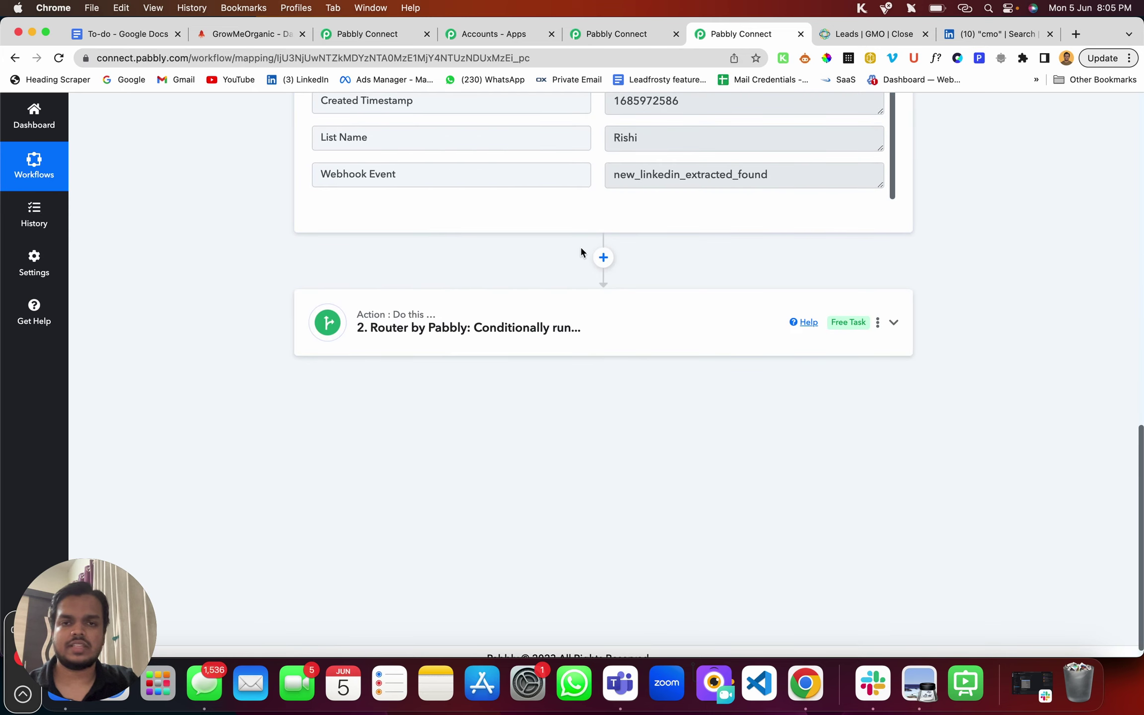
- Expand the Router to show its Email First Not Empty and Email Second fallback routes
click(585, 339)
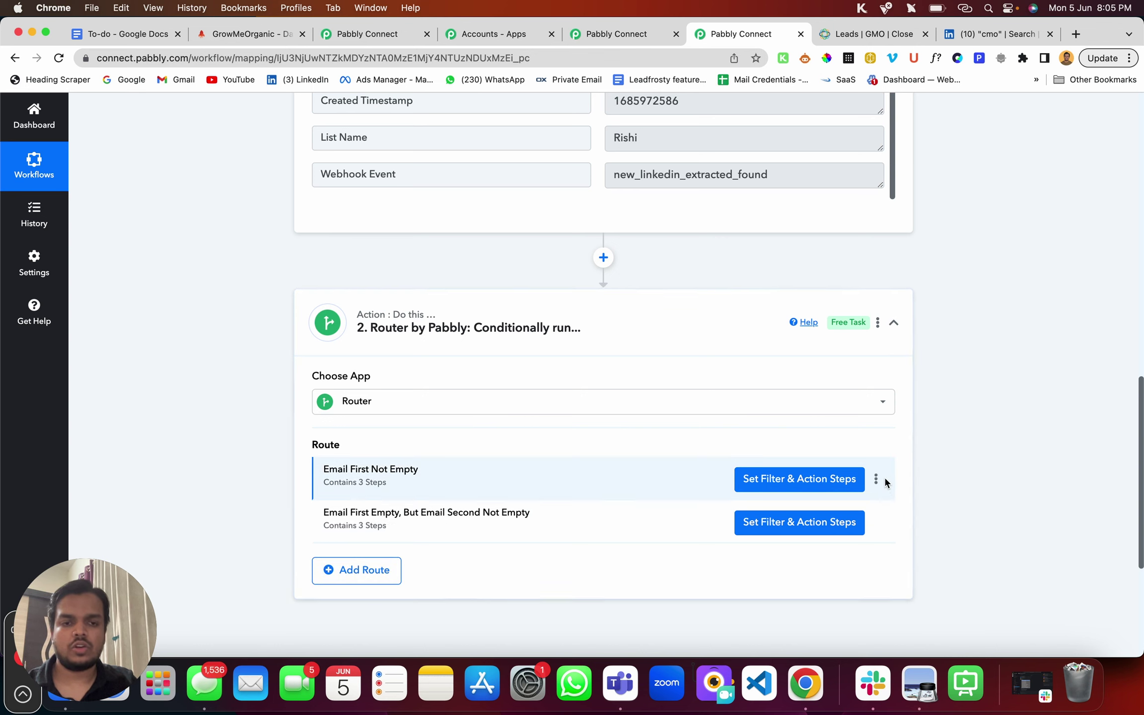
click(876, 479)
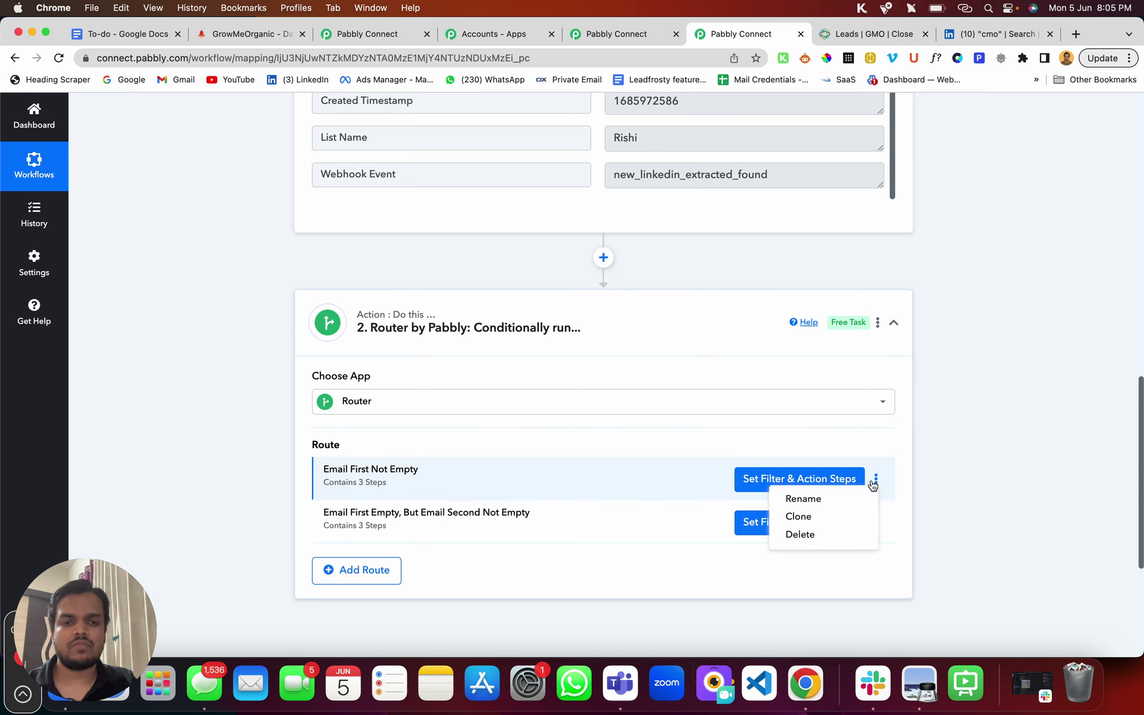
click(814, 519)
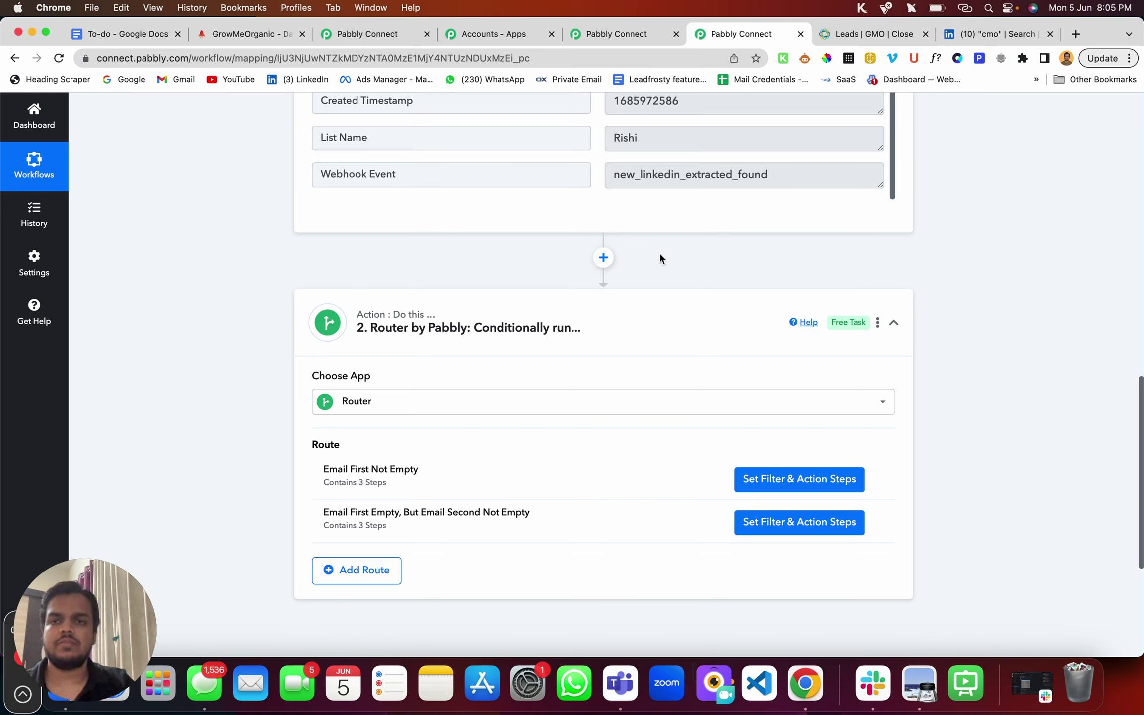
click(283, 33)
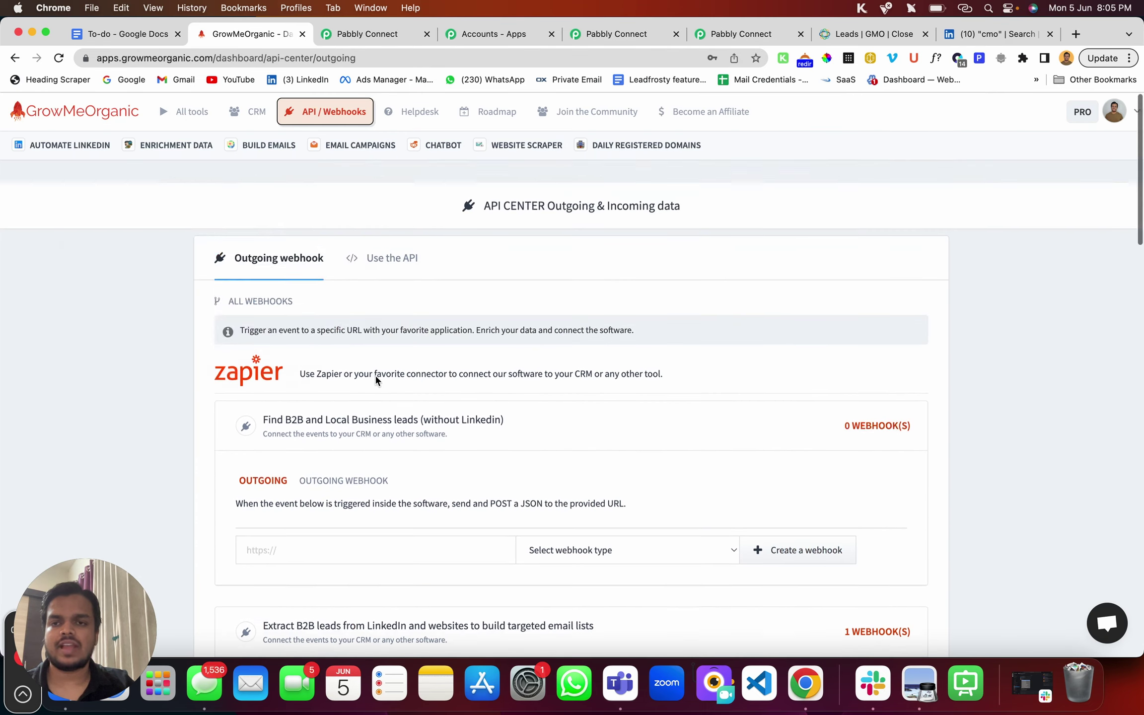
- View the newest list's extracted data under LinkedIn extract emails > My lists
mouse_move(76, 146)
click(76, 176)
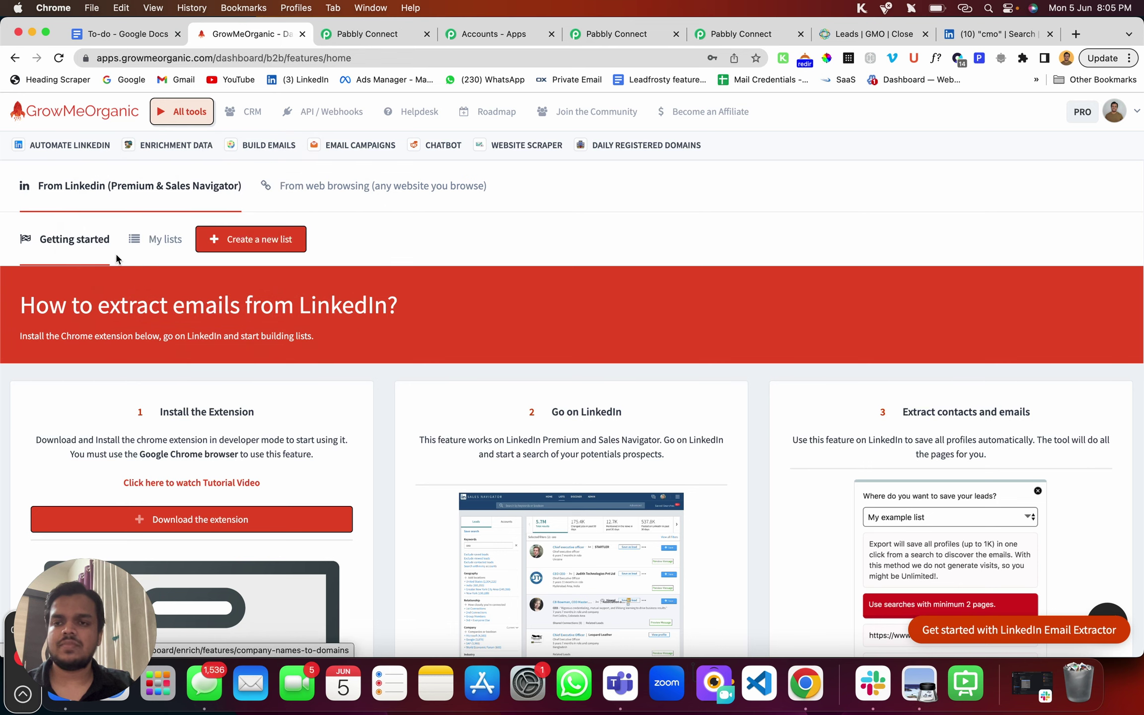
click(149, 240)
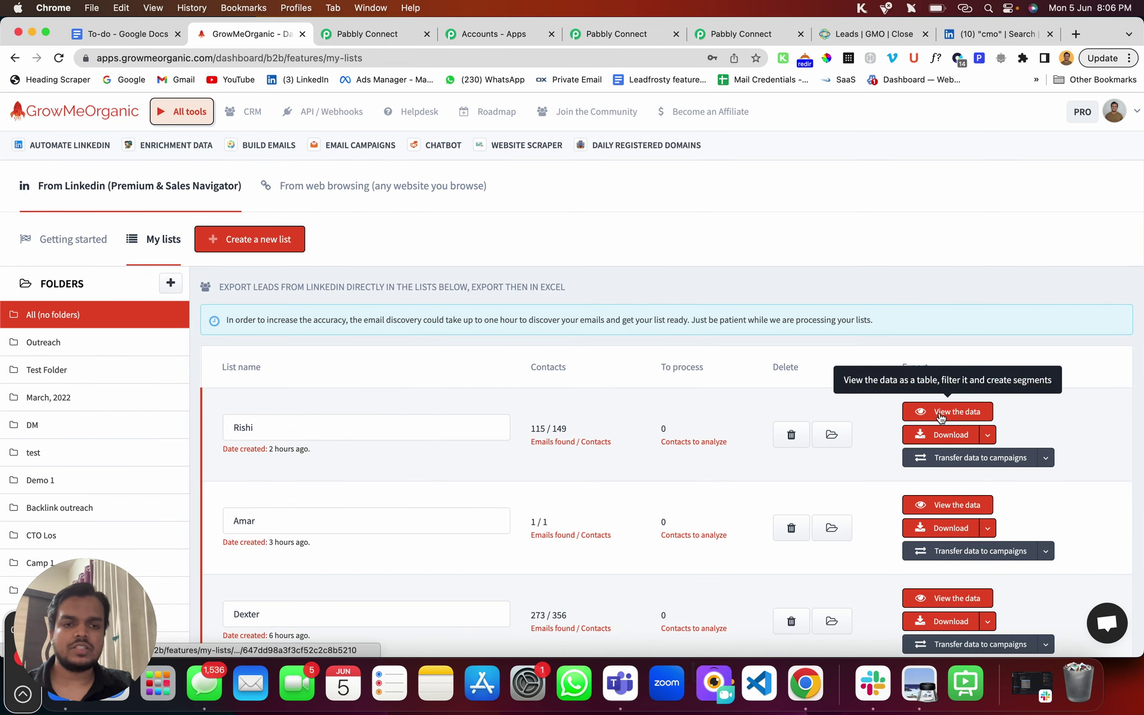
click(940, 412)
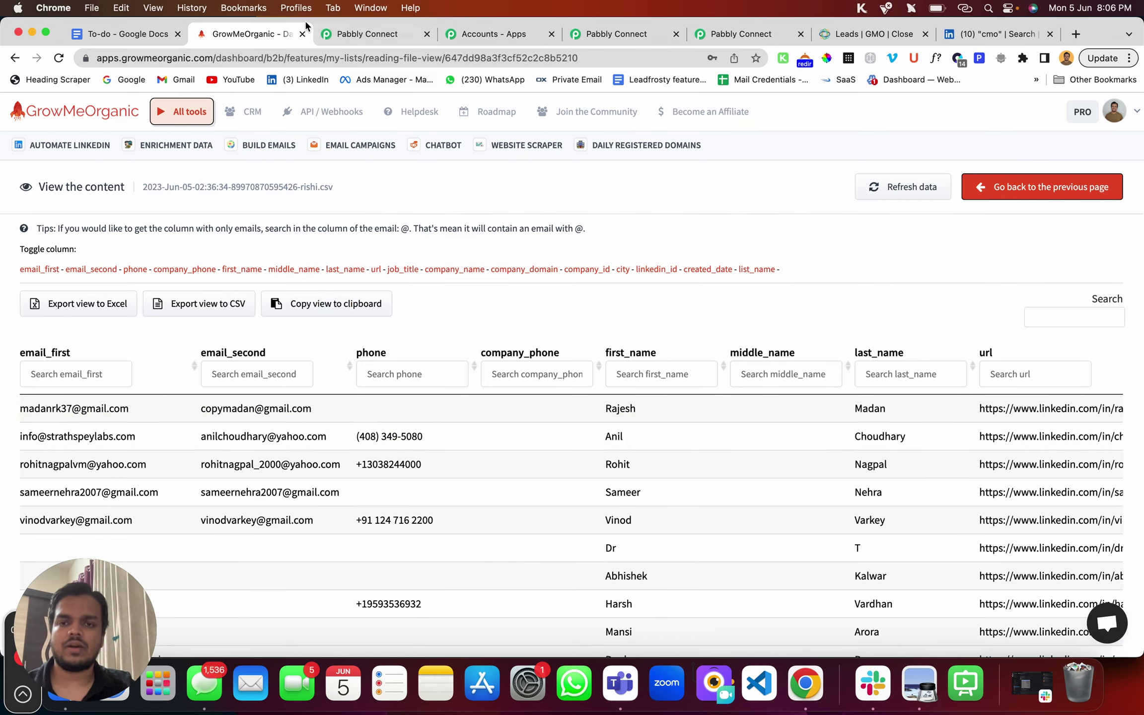
click(716, 38)
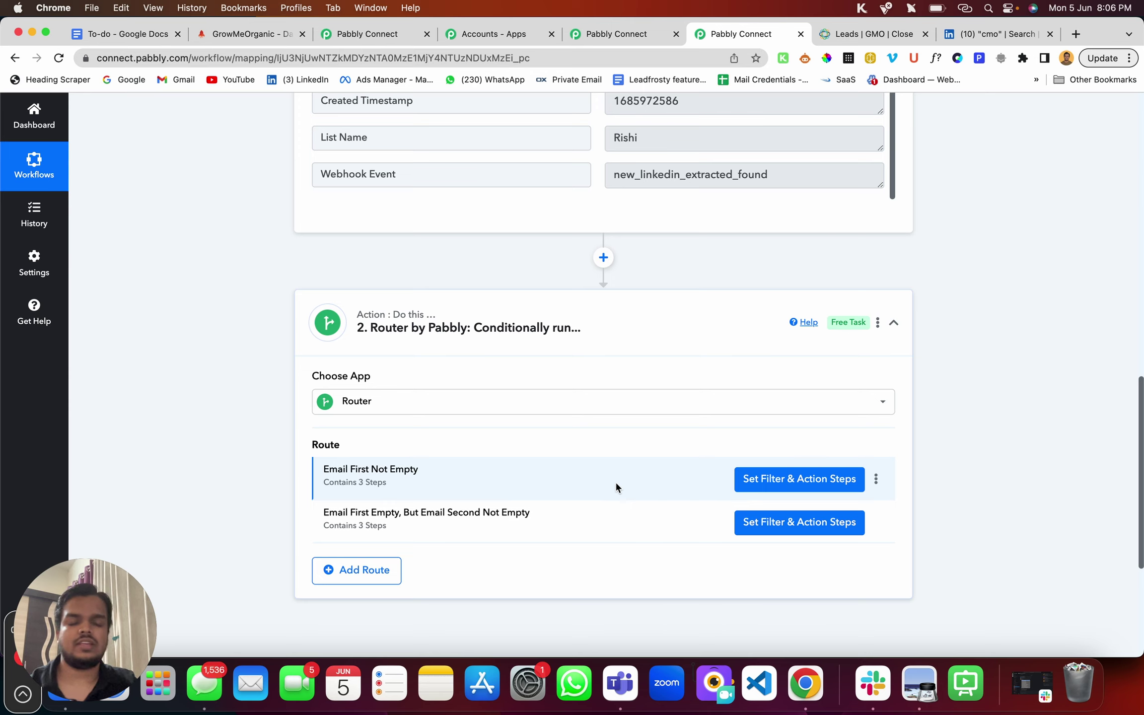
scroll(674, 485, up, 3)
scroll(648, 594, down, 4)
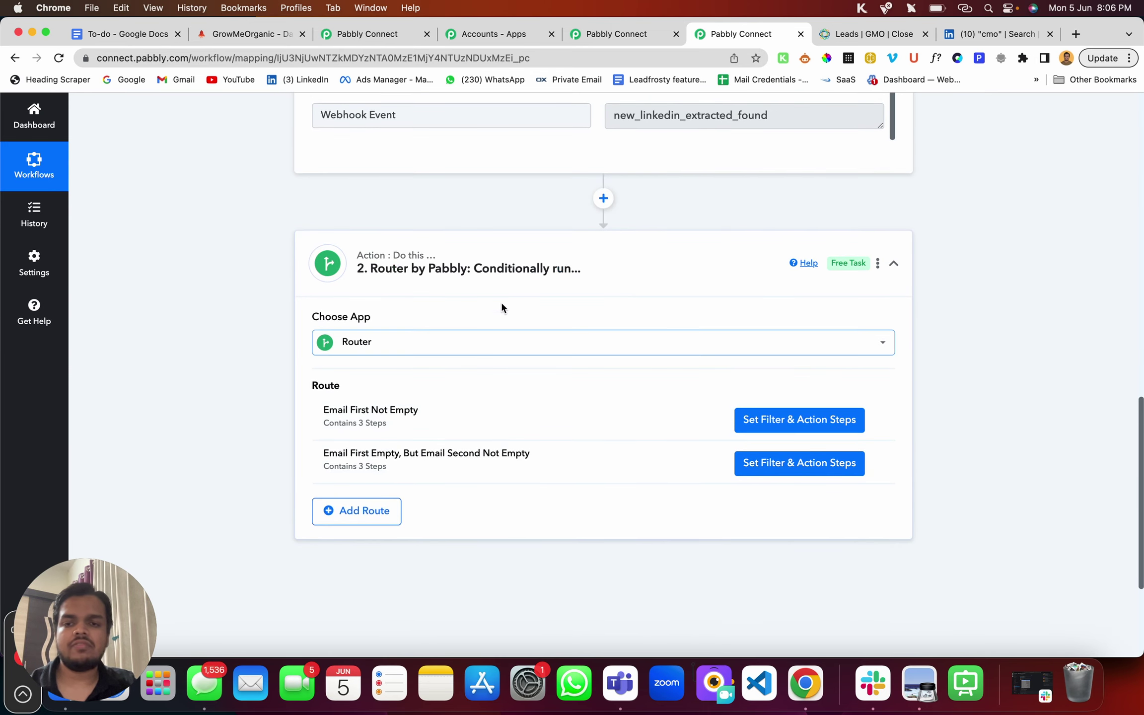
click(625, 31)
scroll(604, 534, down, 2)
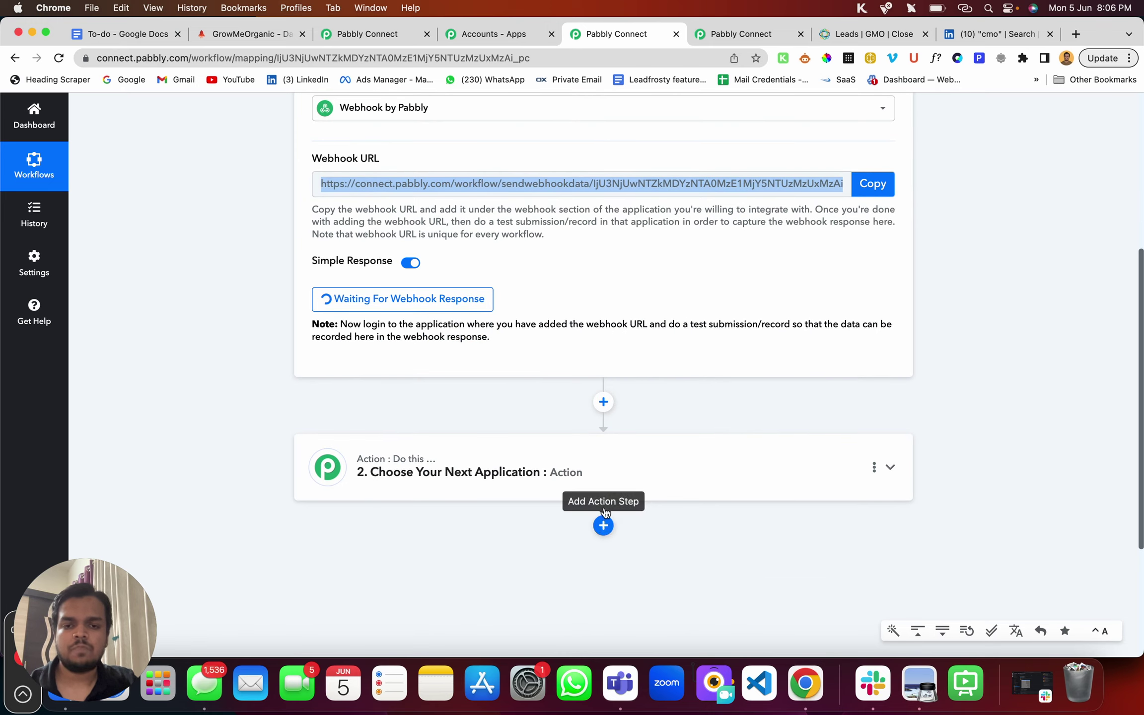
click(612, 468)
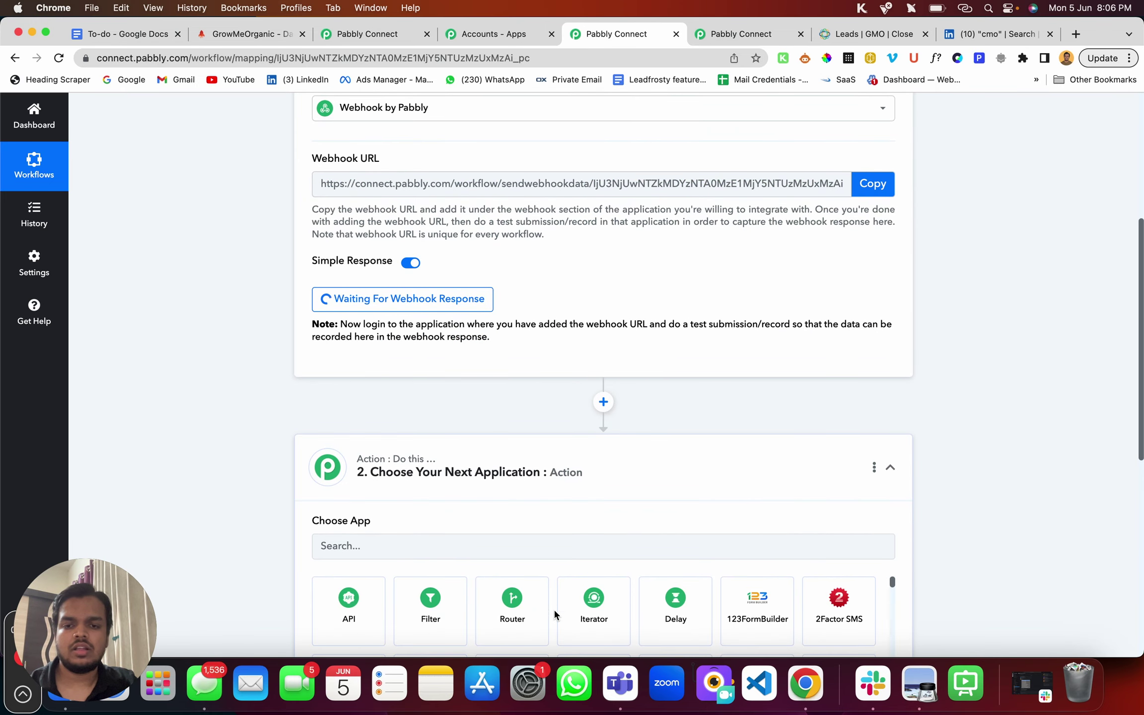
scroll(568, 381, down, 4)
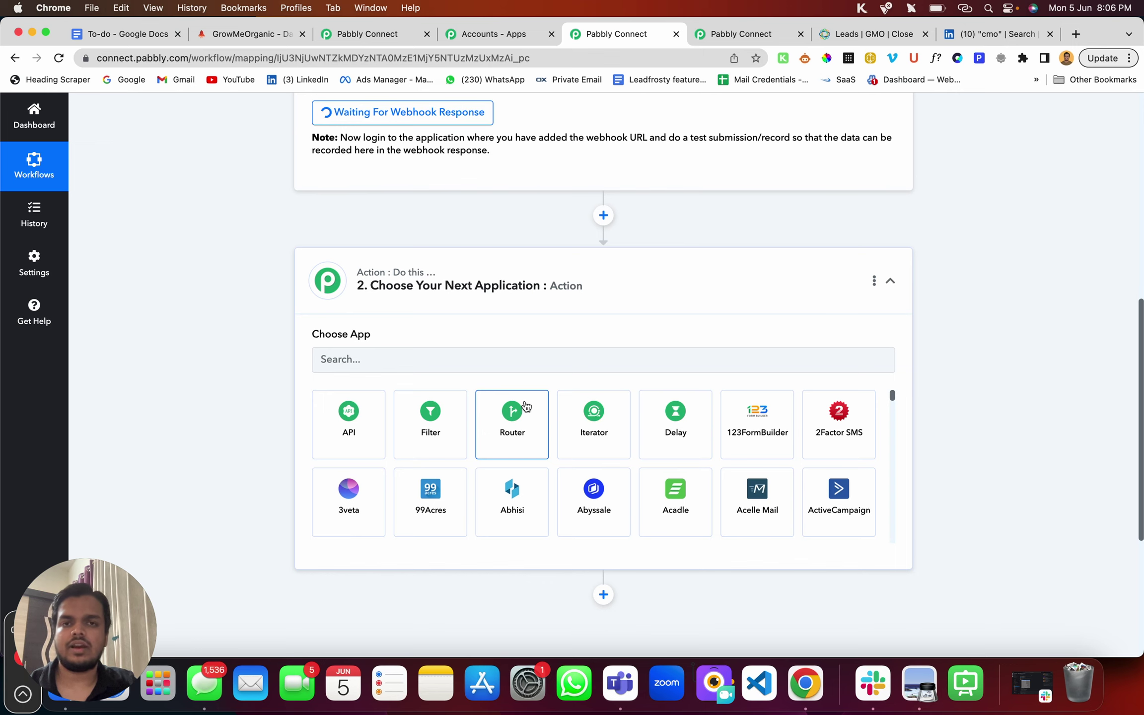
click(740, 34)
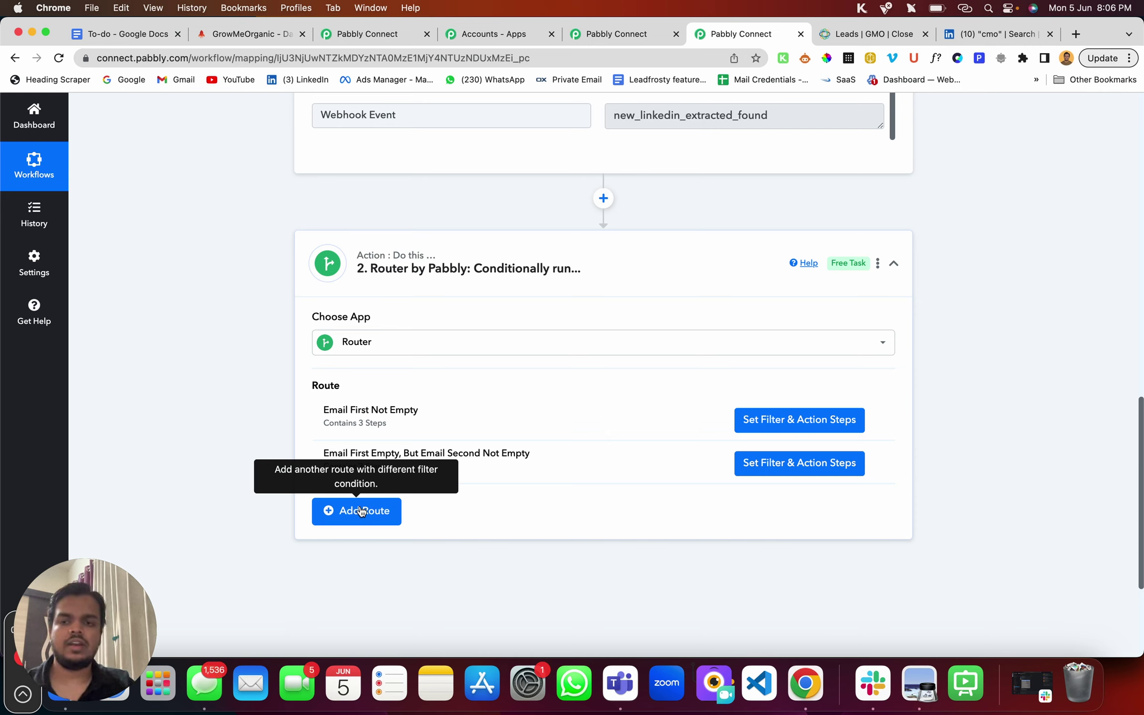
click(810, 425)
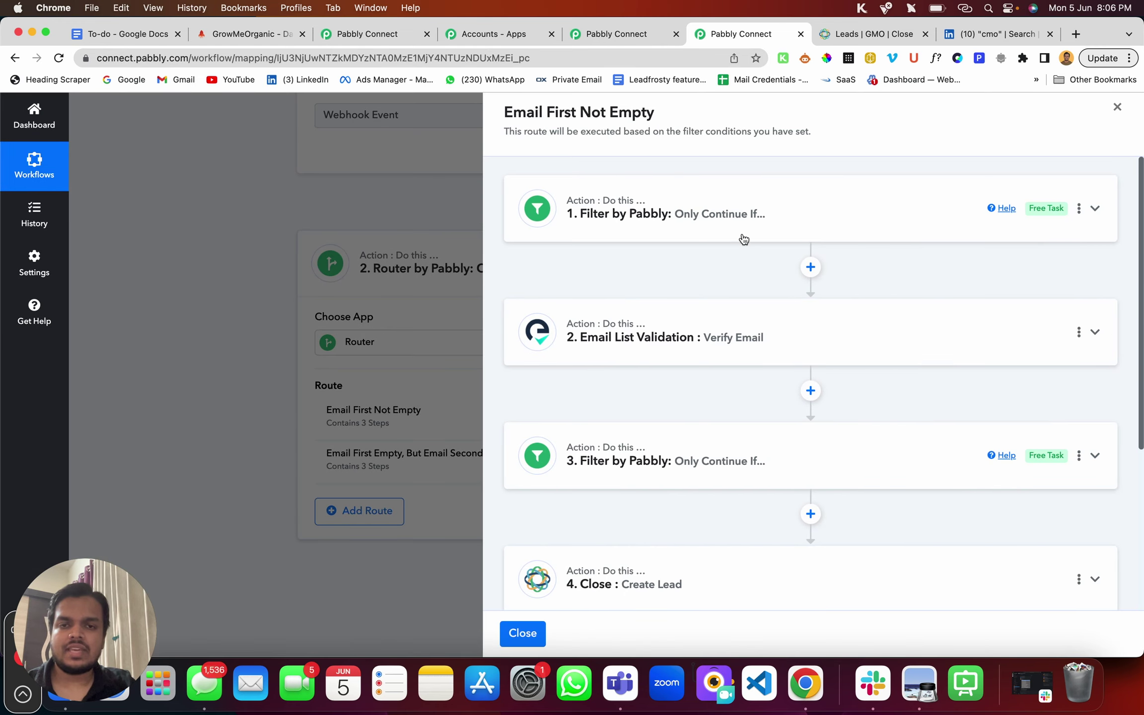
click(754, 215)
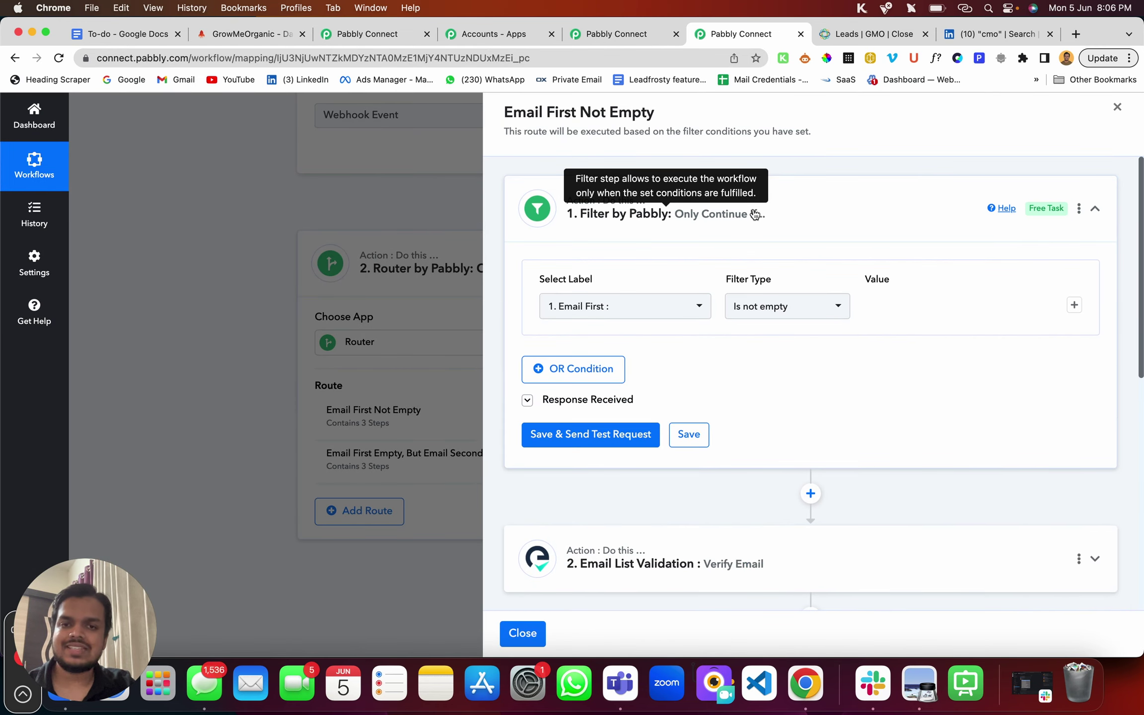
click(653, 307)
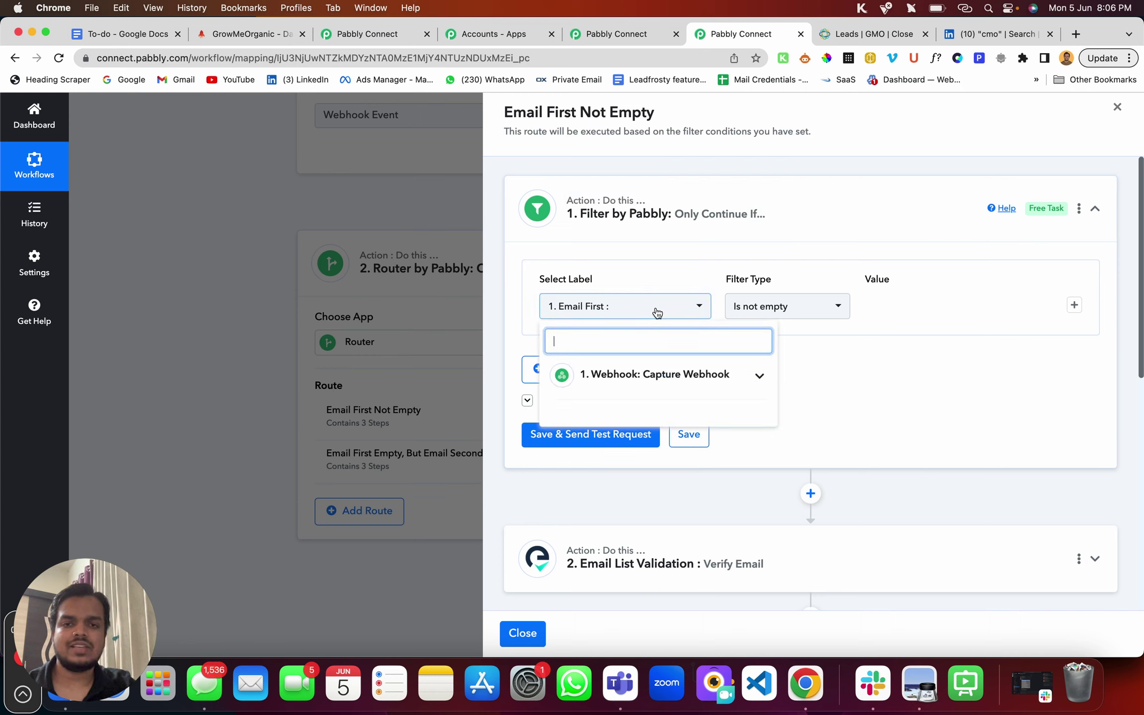
click(664, 378)
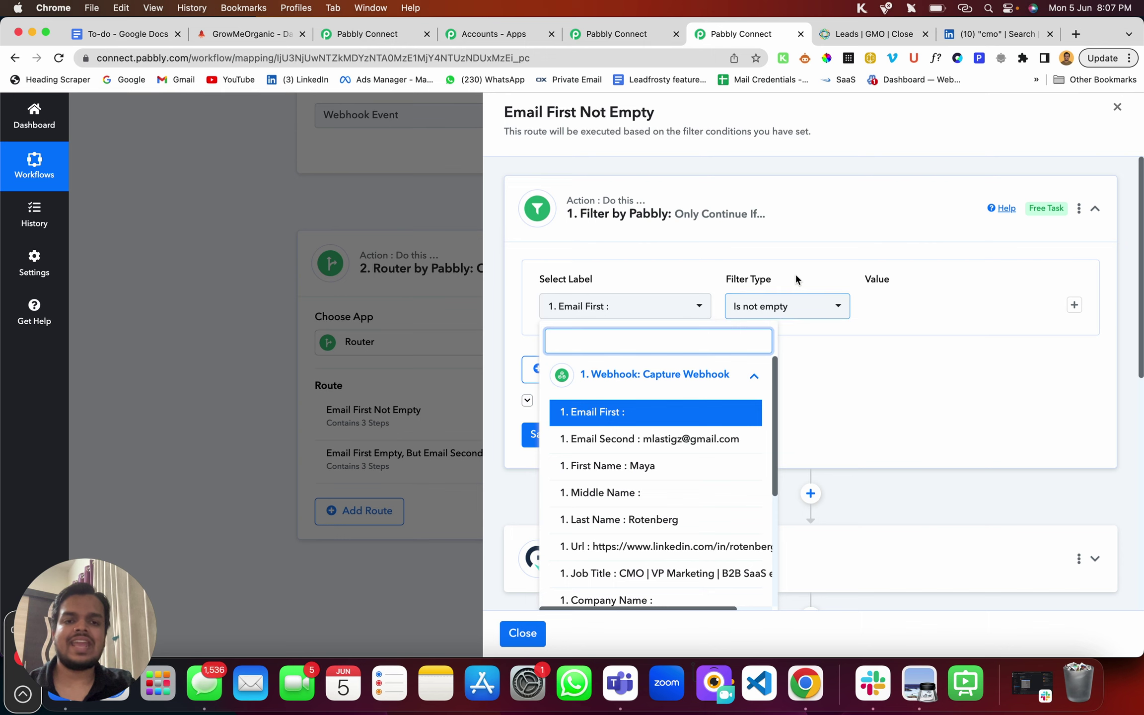
click(889, 425)
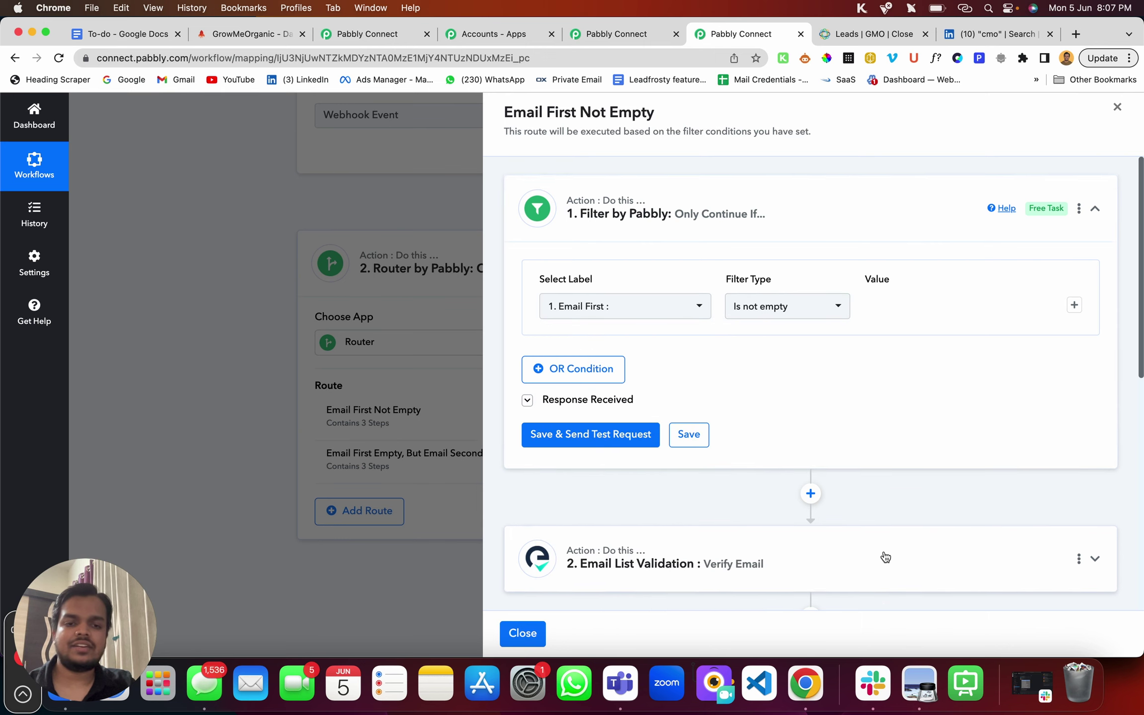
scroll(883, 555, down, 5)
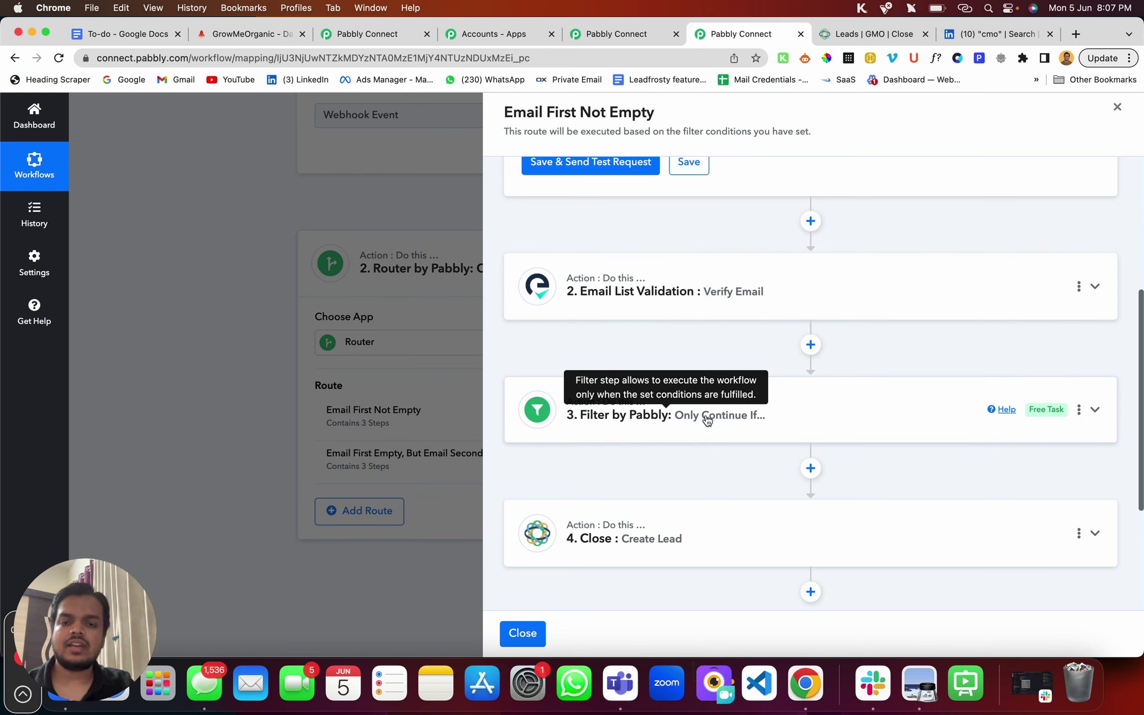
scroll(706, 417, down, 1)
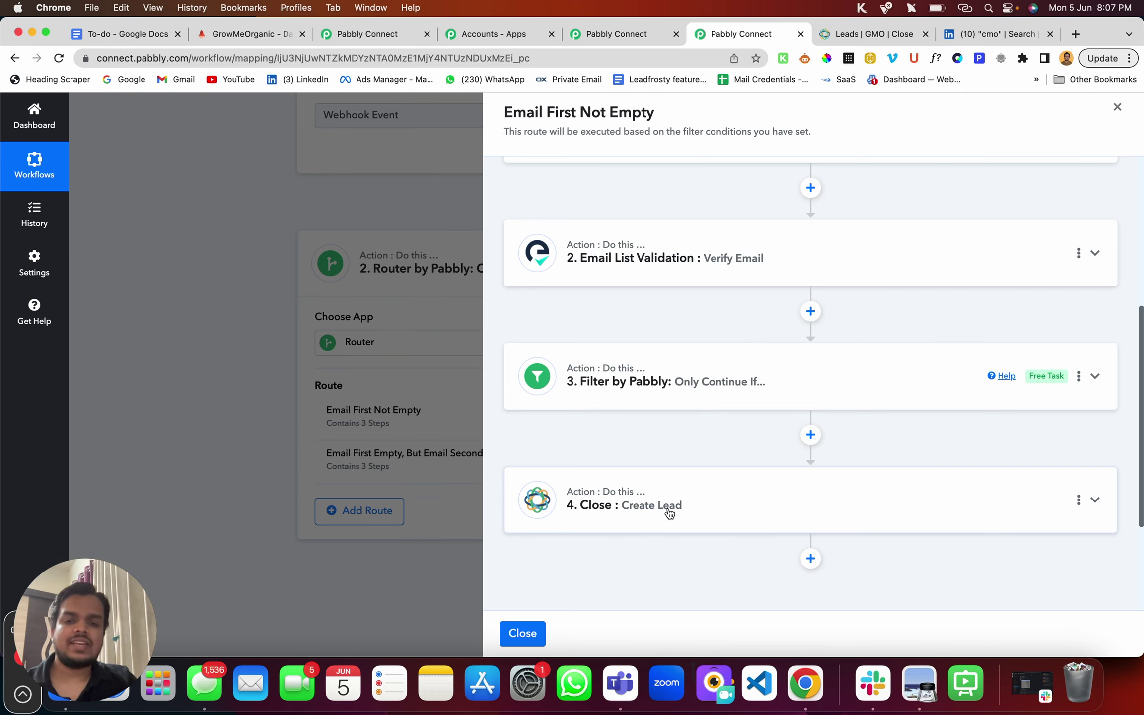
click(1117, 107)
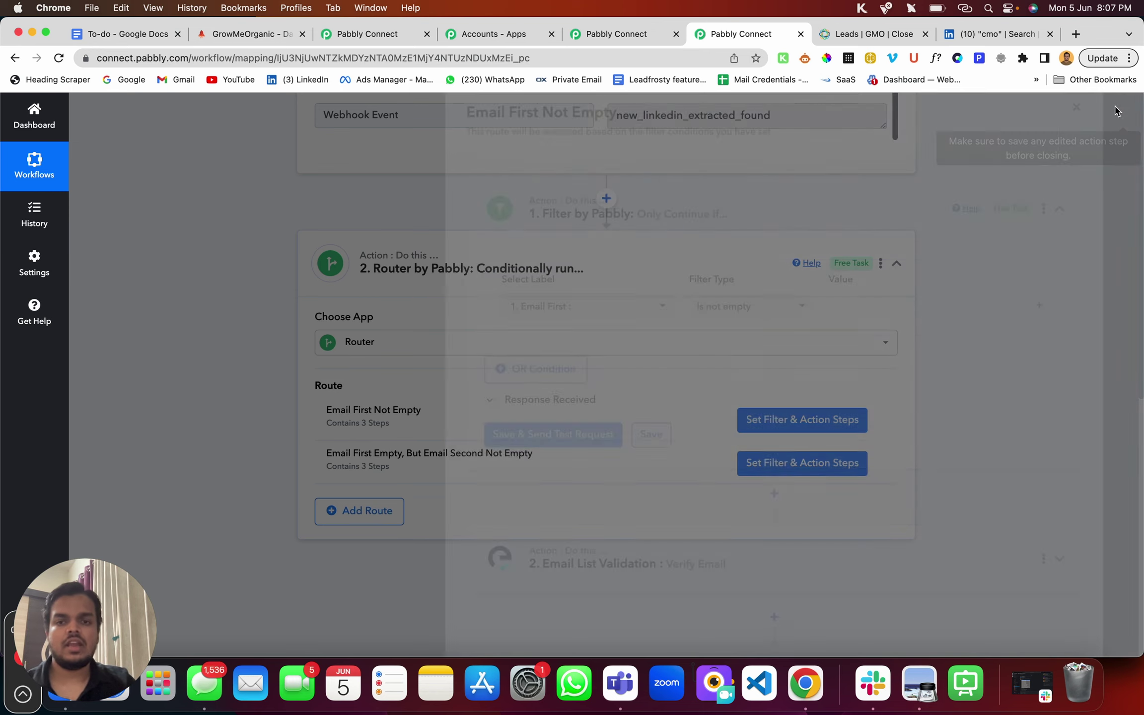
- Inspect the second route's first filter, Email Second verification step and 'ok' filter
click(769, 464)
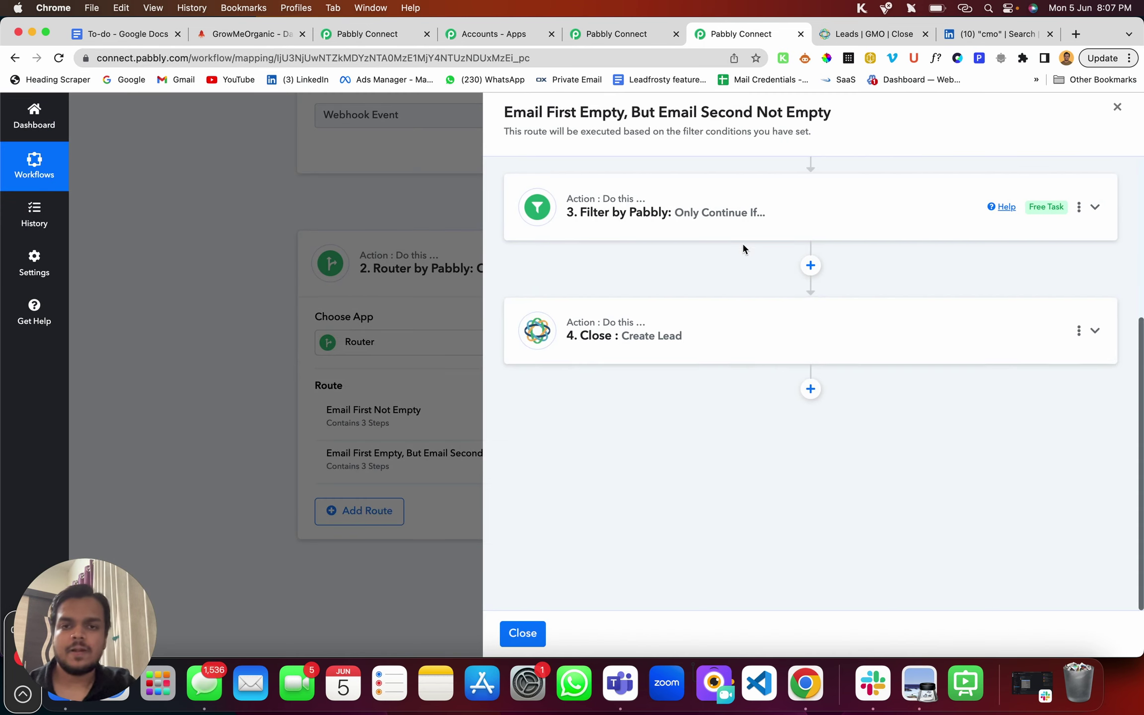
scroll(742, 242, up, 5)
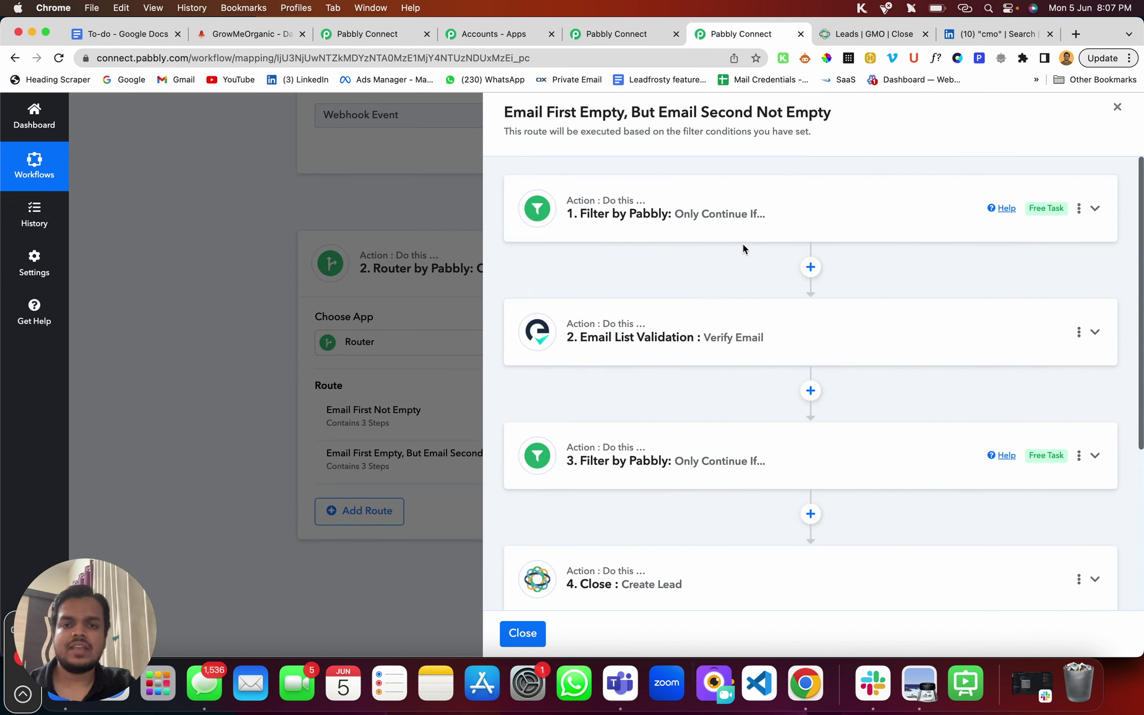
click(768, 216)
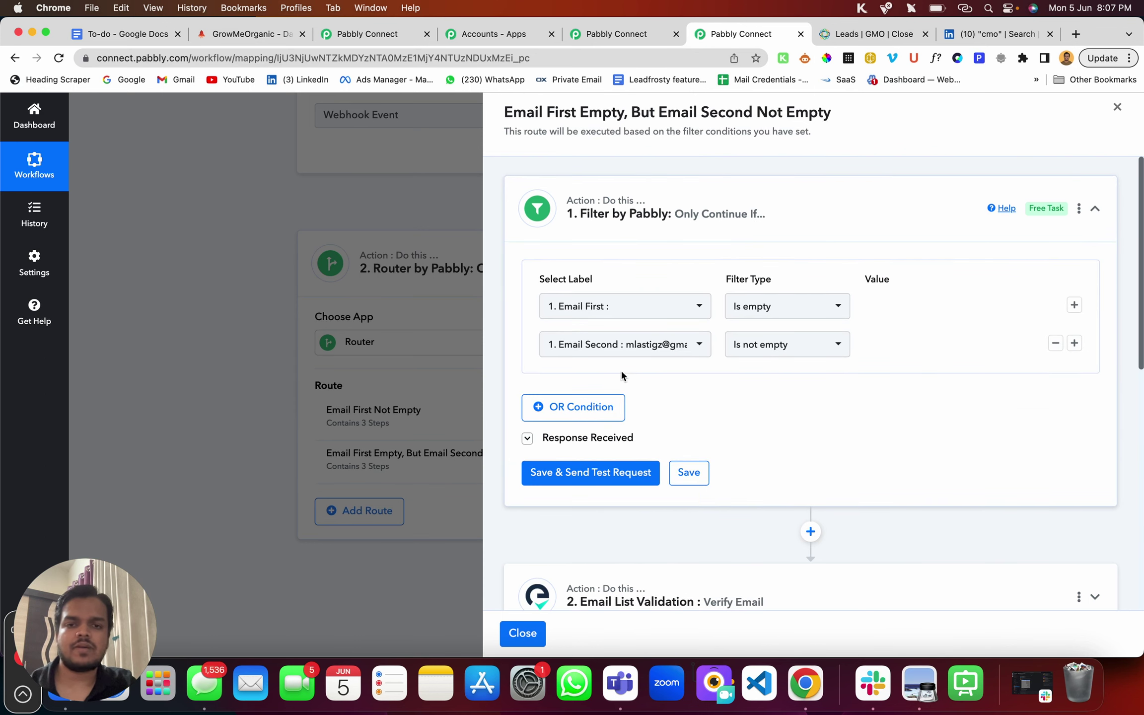
scroll(679, 553, down, 4)
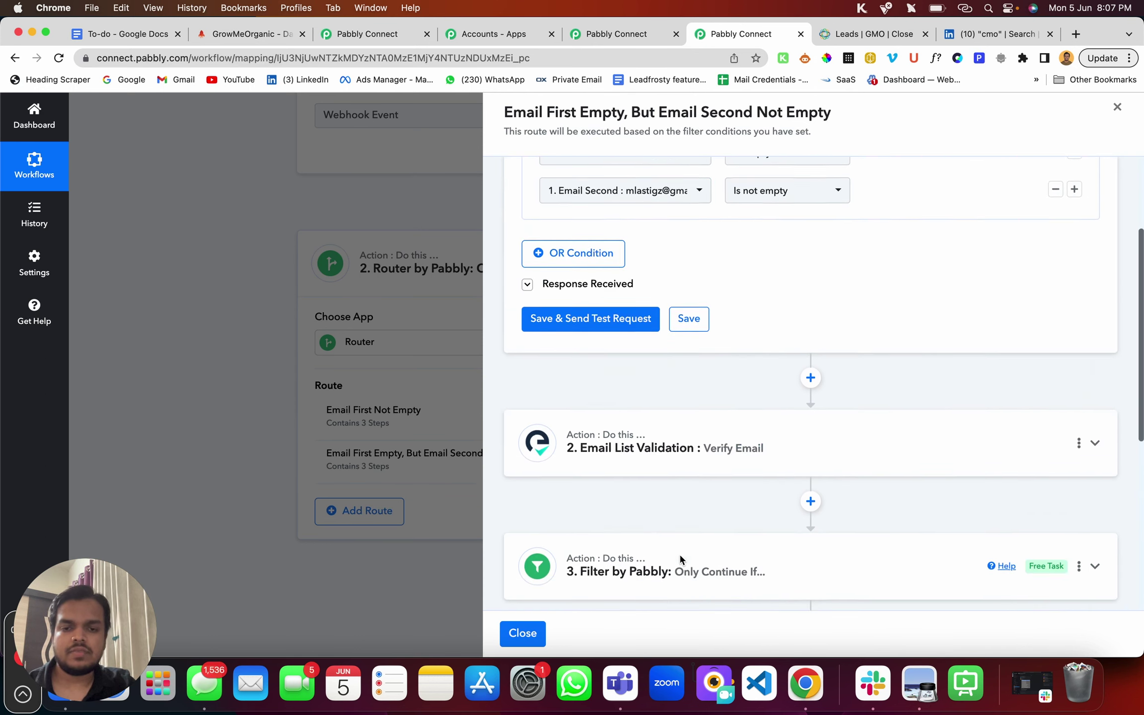
click(707, 406)
scroll(706, 401, down, 5)
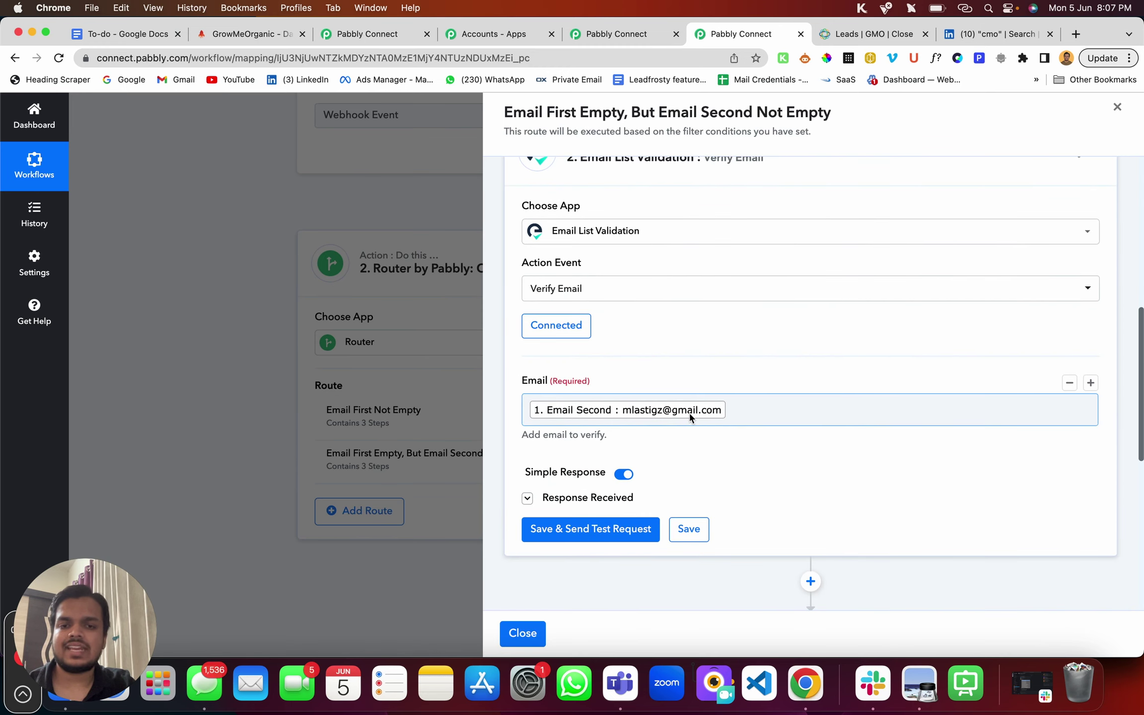
scroll(695, 410, down, 9)
scroll(676, 205, up, 4)
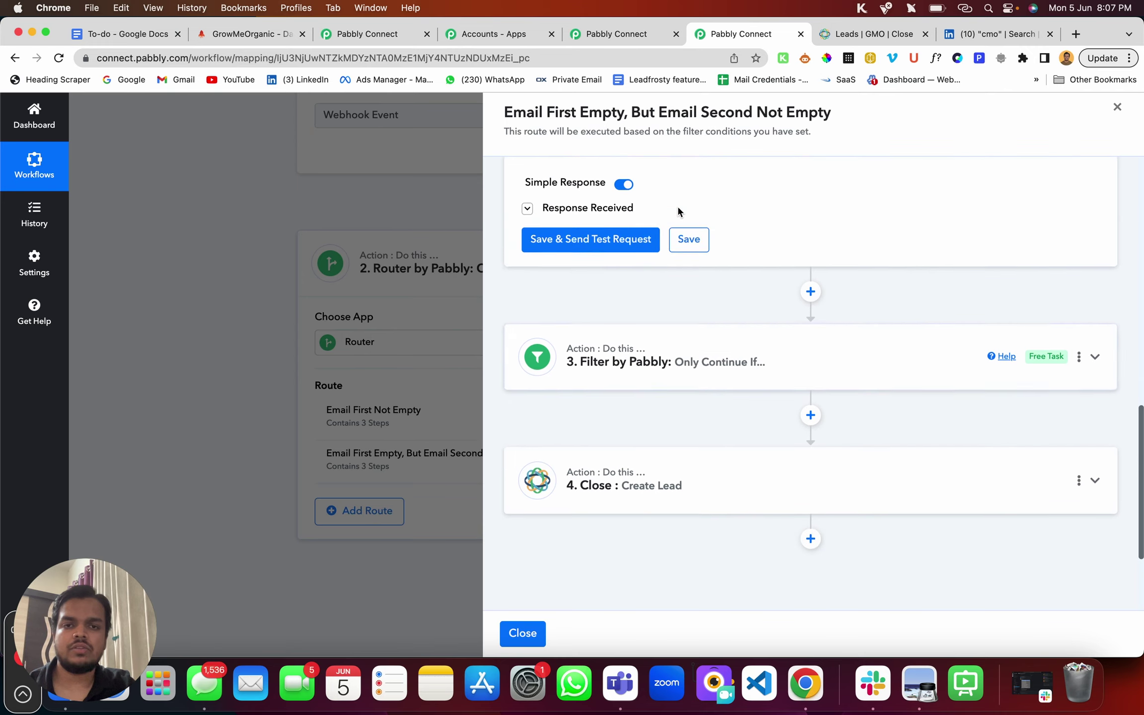
scroll(676, 249, down, 2)
click(695, 320)
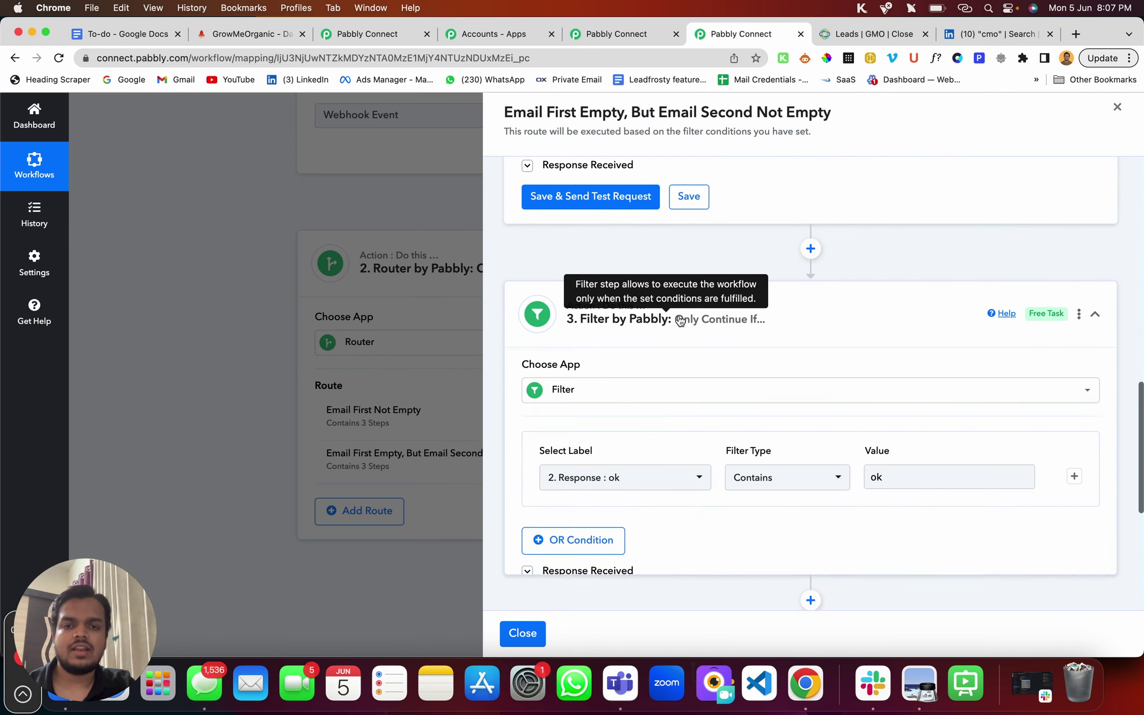
scroll(645, 471, down, 8)
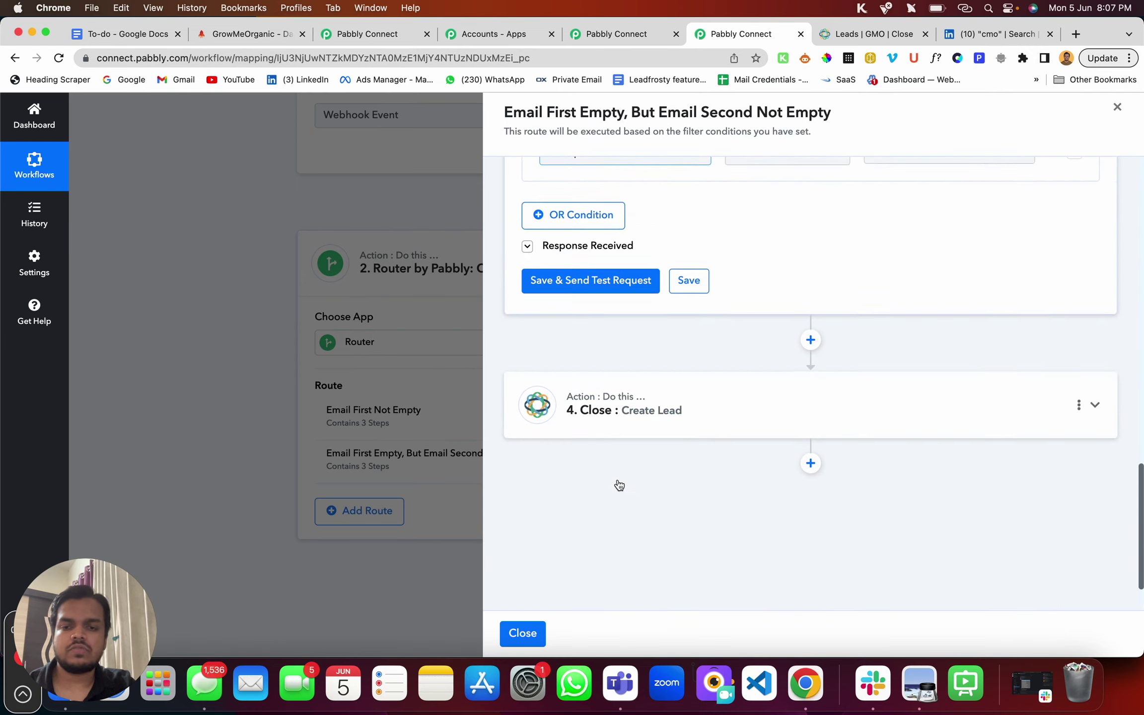
- Check the 4. Close : Create Lead field mappings and close the route panel
click(664, 351)
scroll(660, 477, down, 4)
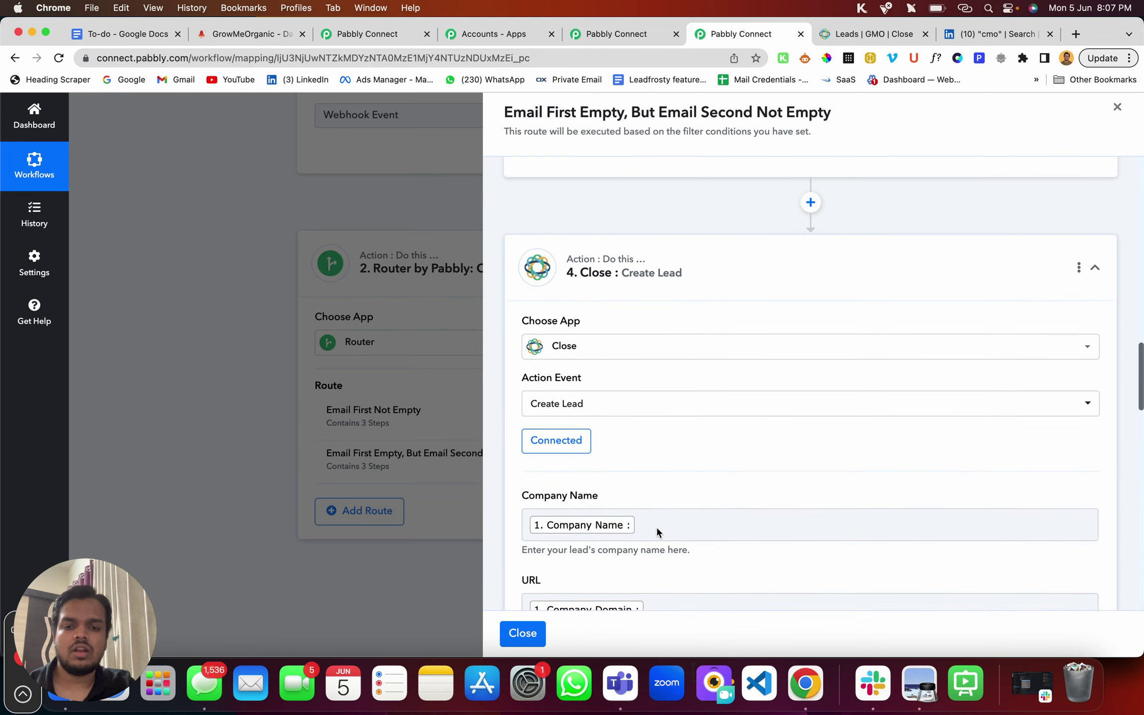
scroll(656, 530, down, 8)
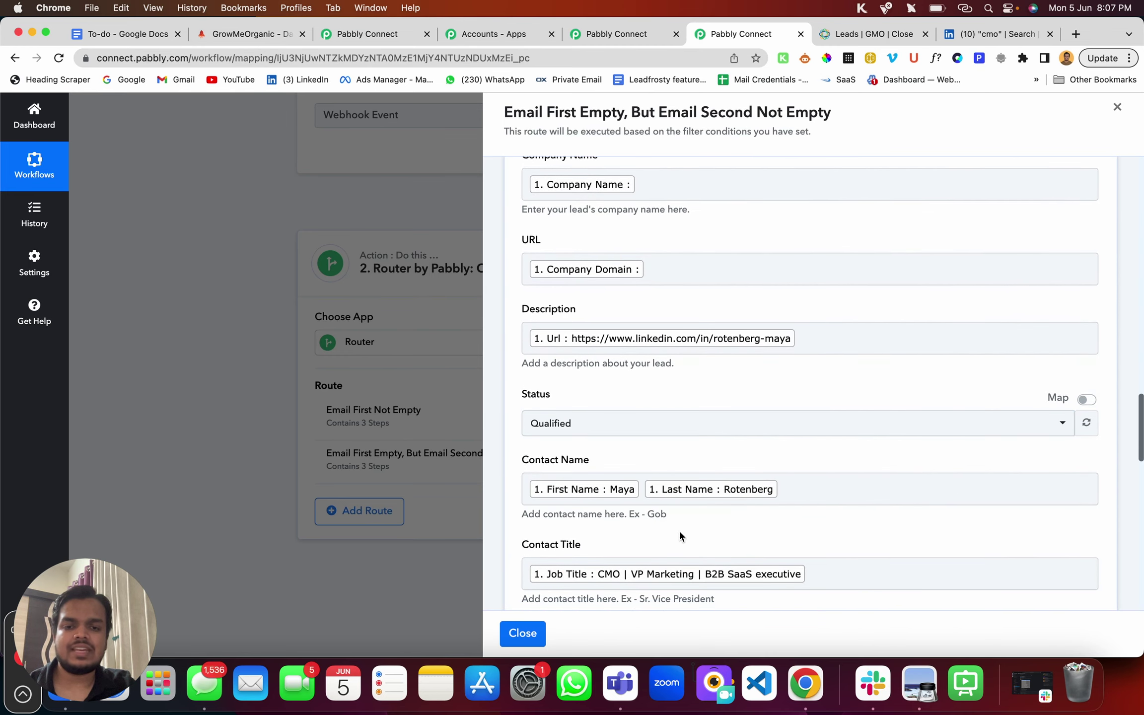
scroll(679, 531, down, 1)
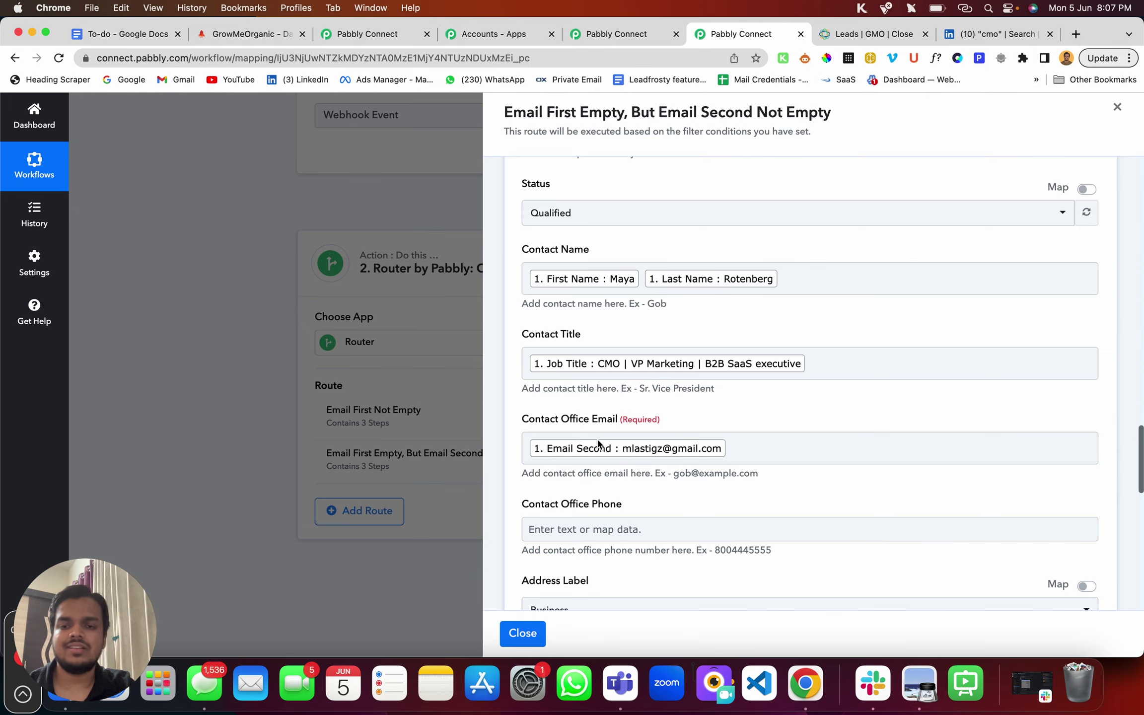
scroll(603, 528, up, 10)
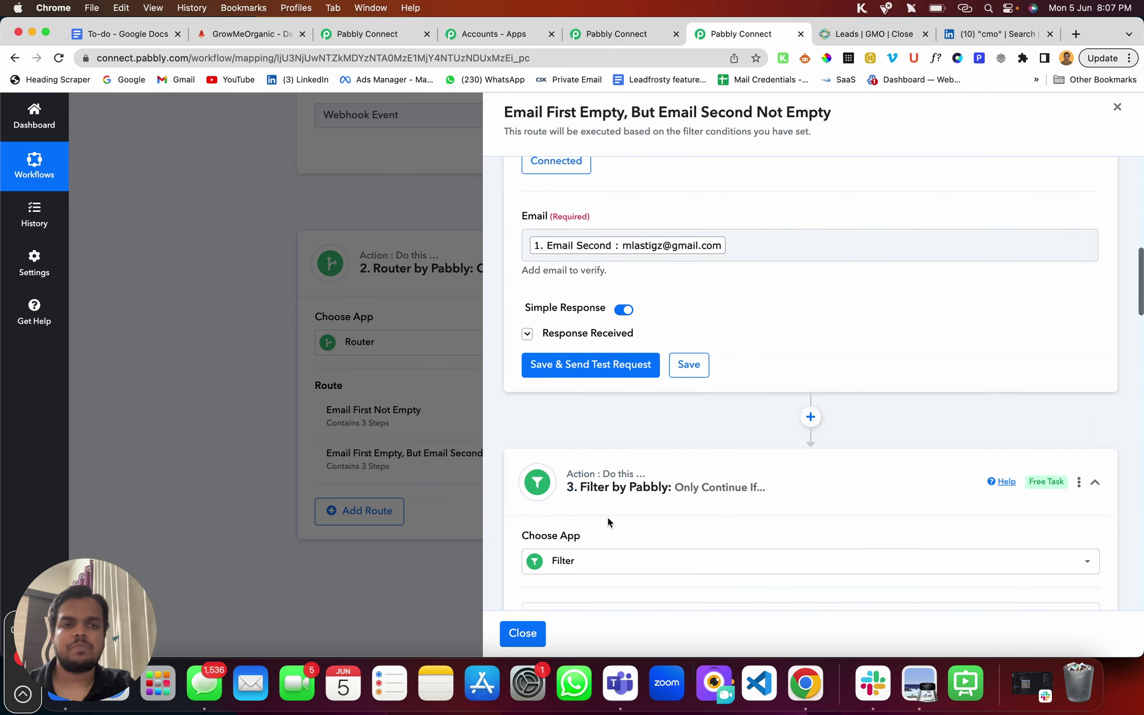
click(1116, 108)
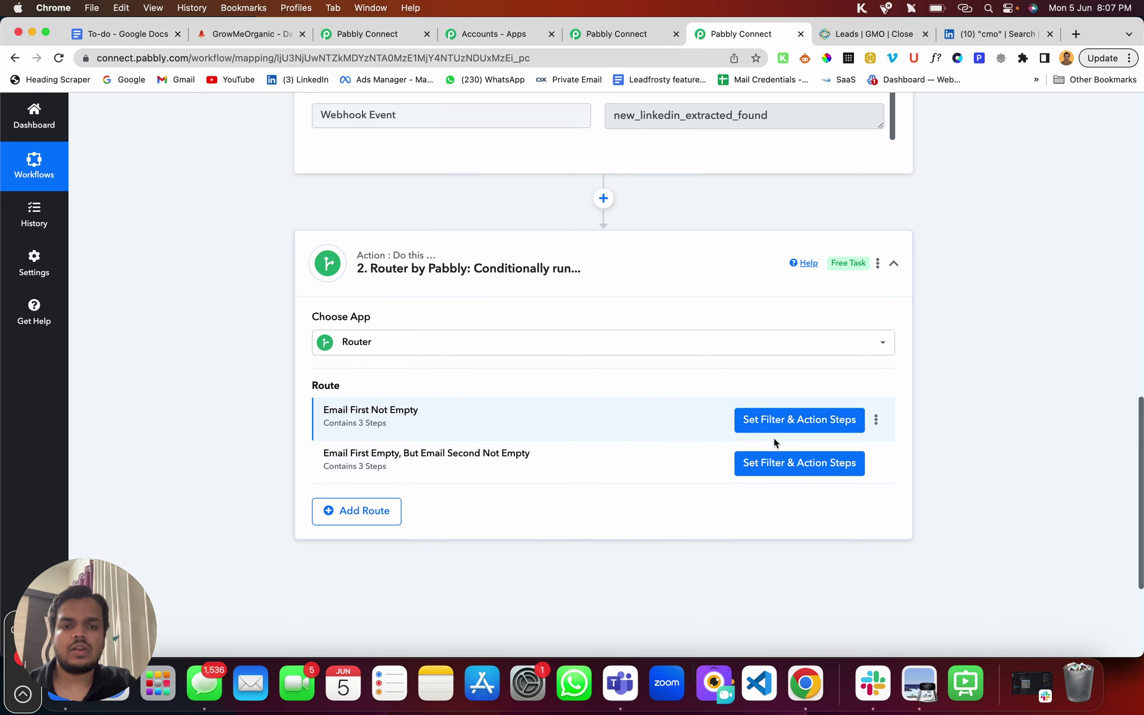
- Map Email First into Contact Office Email in the first route's Close Create Lead step
click(778, 424)
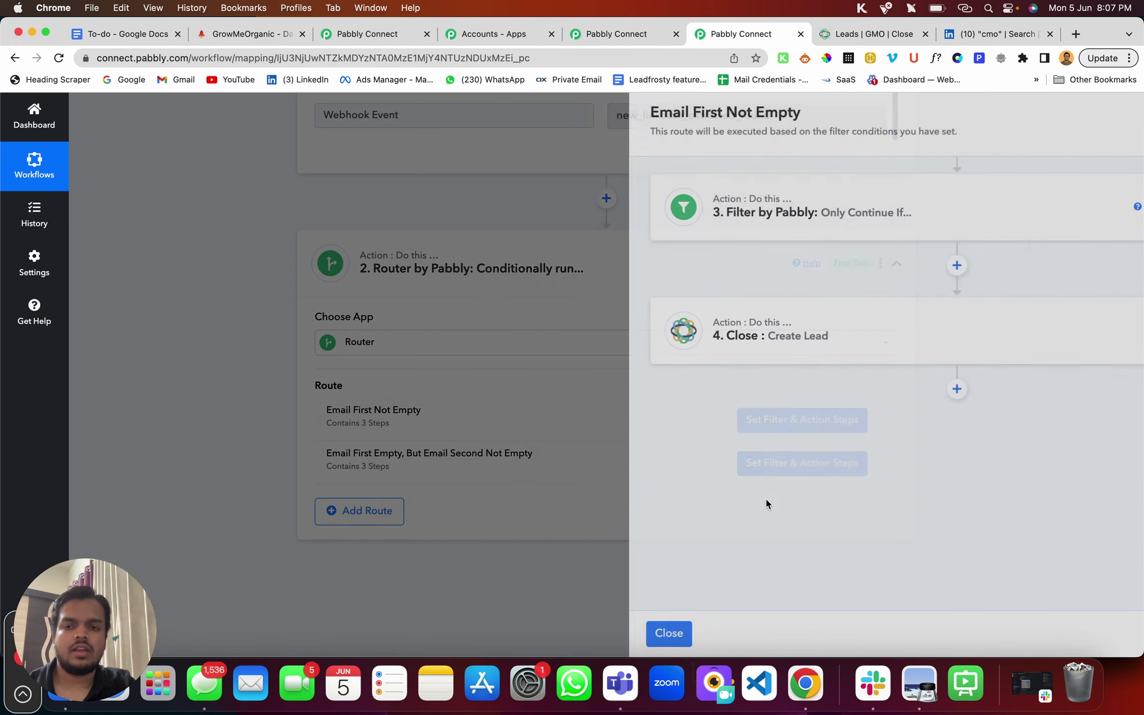
click(748, 332)
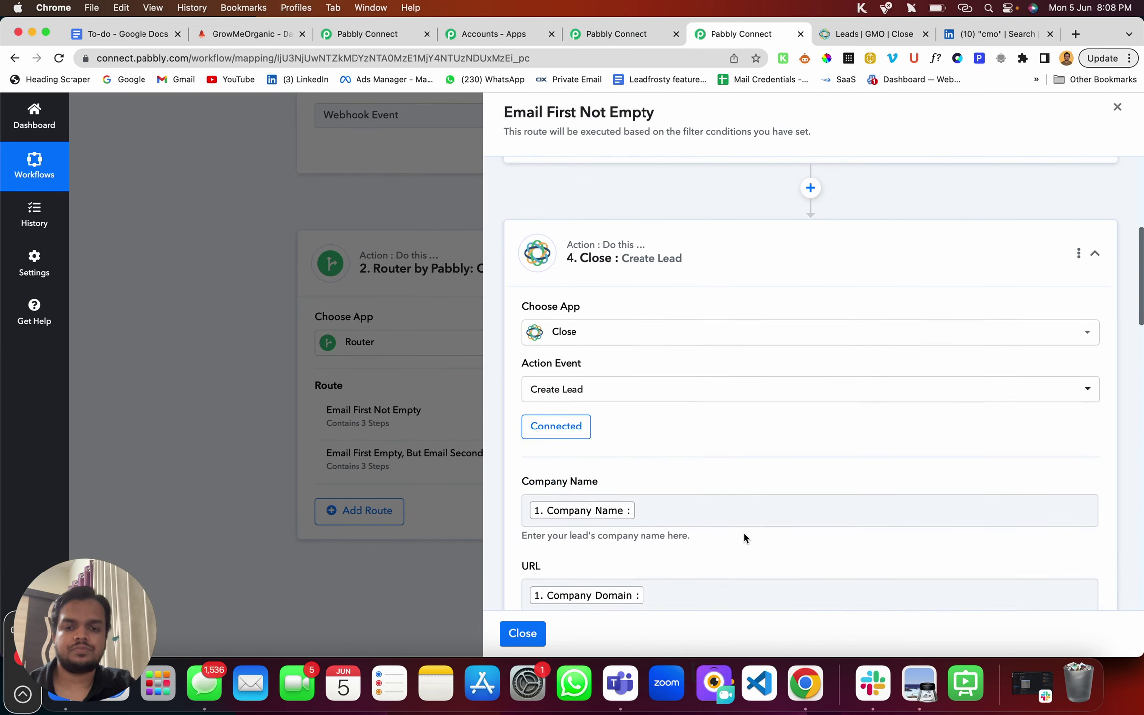
scroll(743, 531, down, 9)
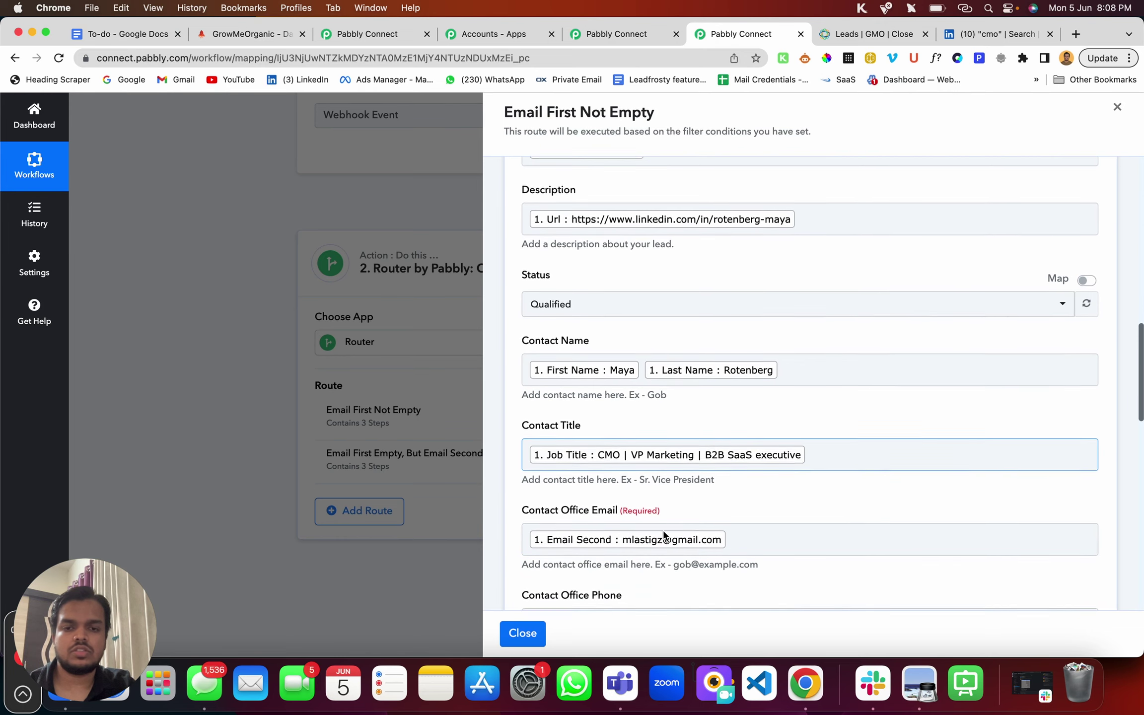
click(741, 536)
key(BackSpace)
scroll(735, 507, down, 3)
click(729, 472)
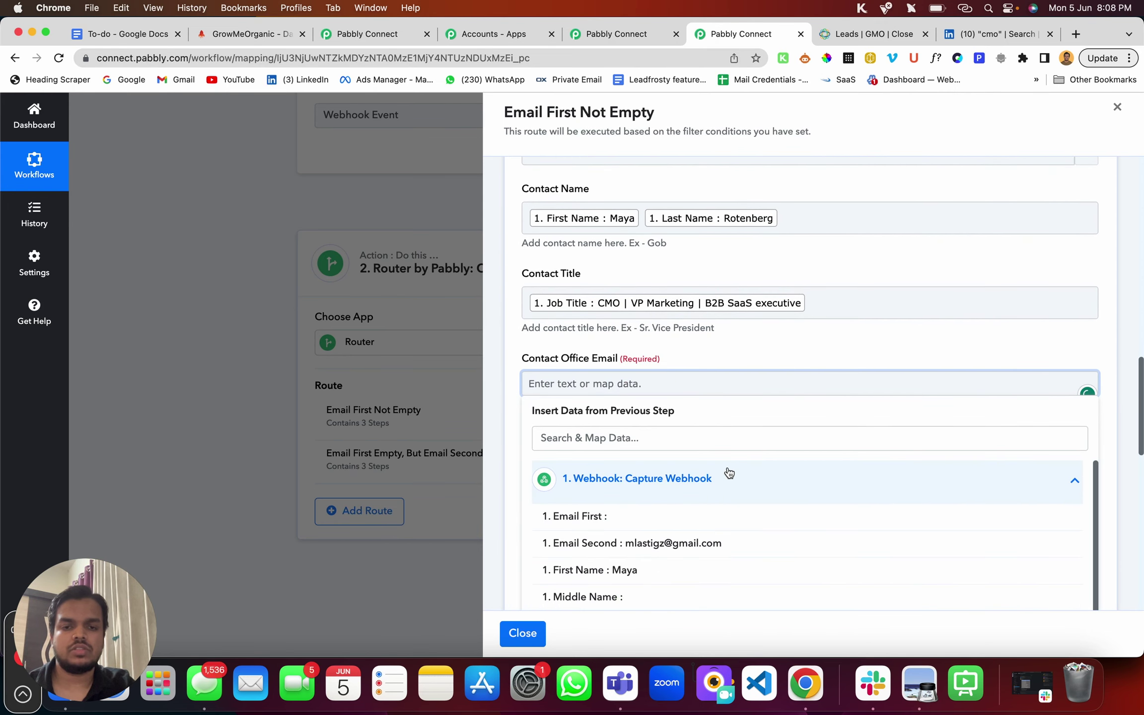
click(725, 529)
click(665, 385)
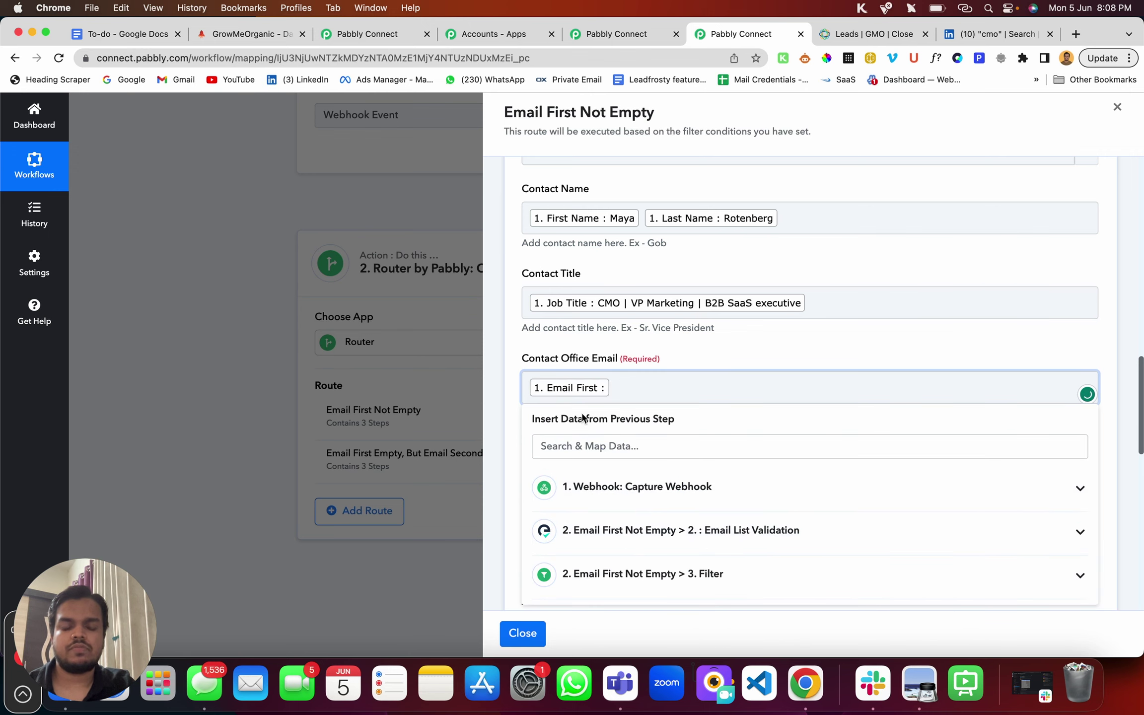
click(664, 357)
scroll(664, 353, down, 5)
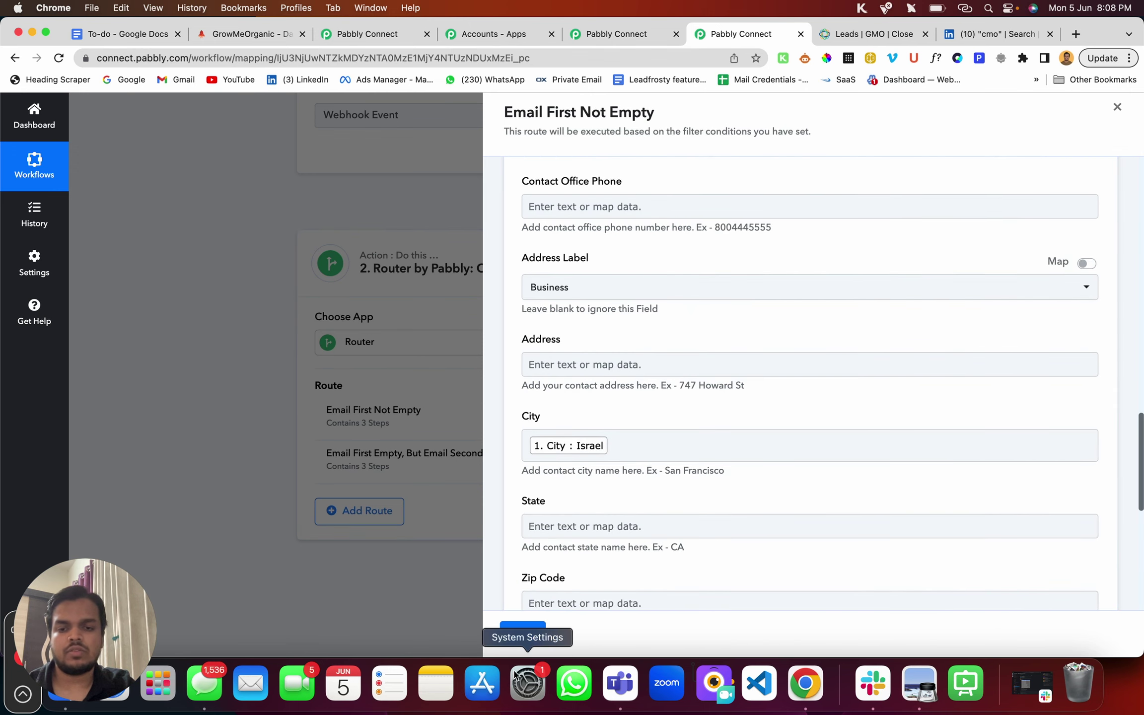
click(528, 633)
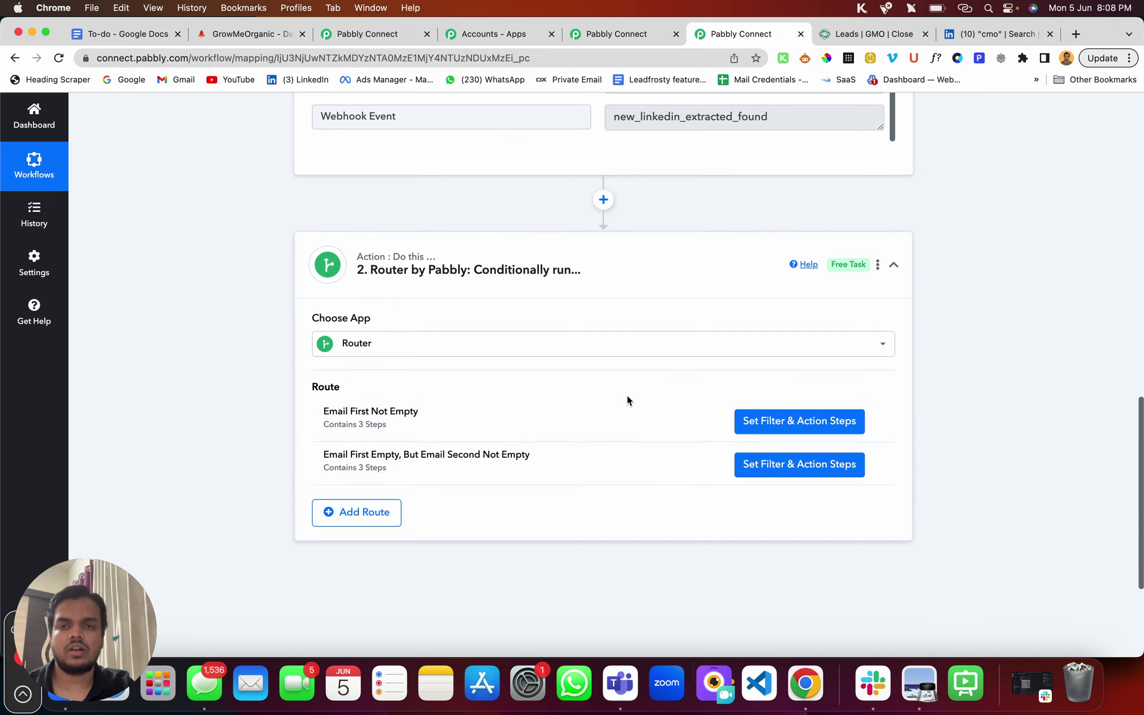
- Set the first route's filter label to Email First
scroll(626, 393, down, 12)
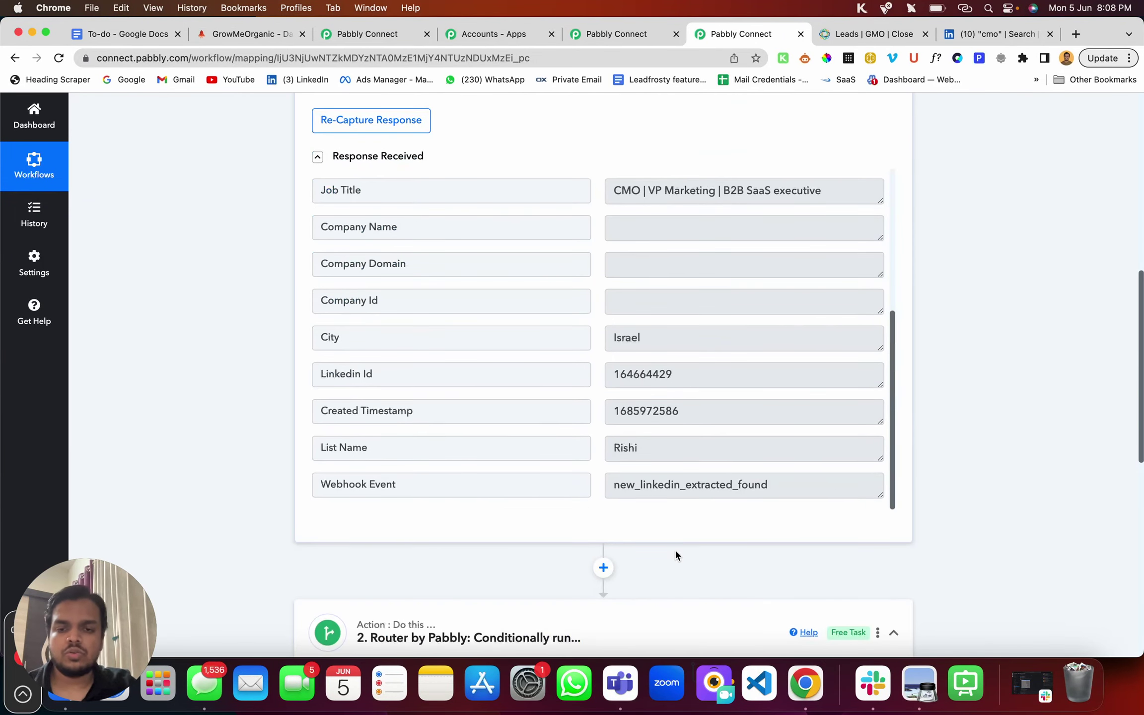
scroll(546, 362, up, 12)
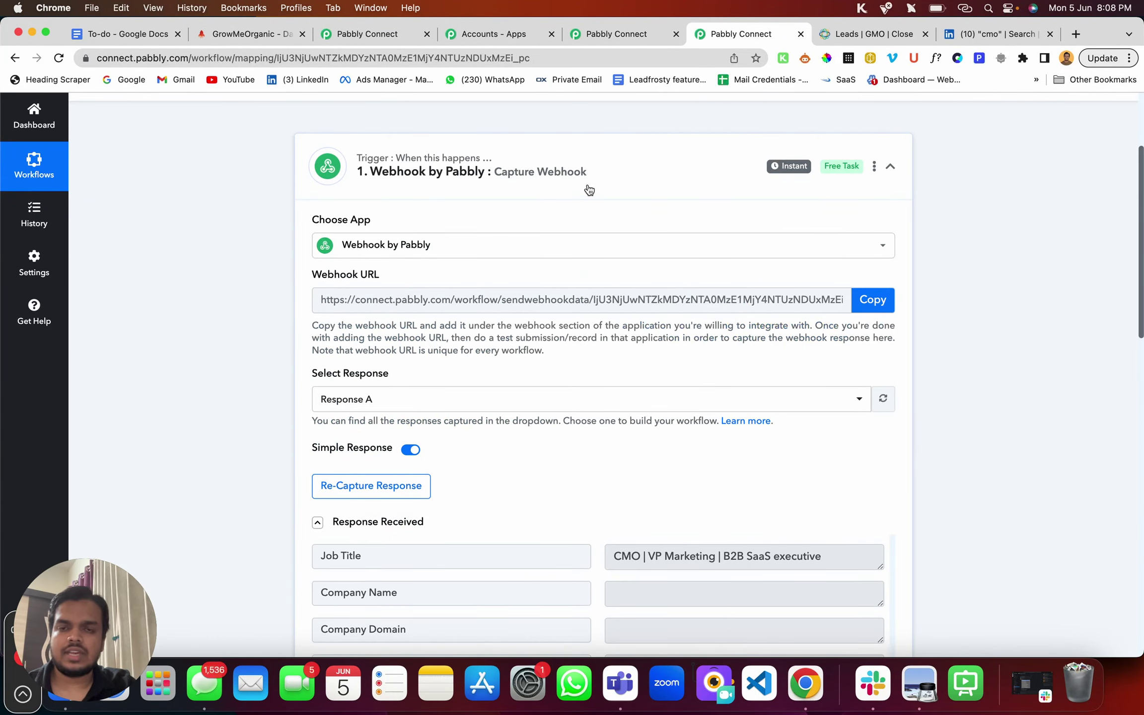
scroll(588, 380, down, 12)
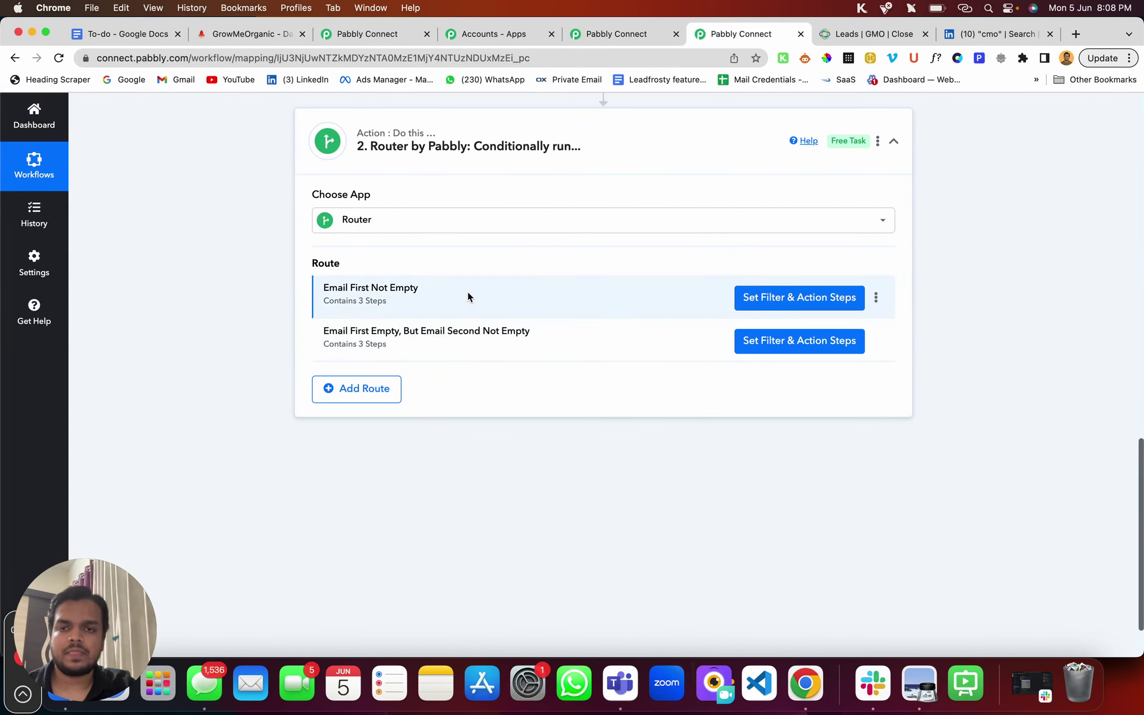
click(772, 302)
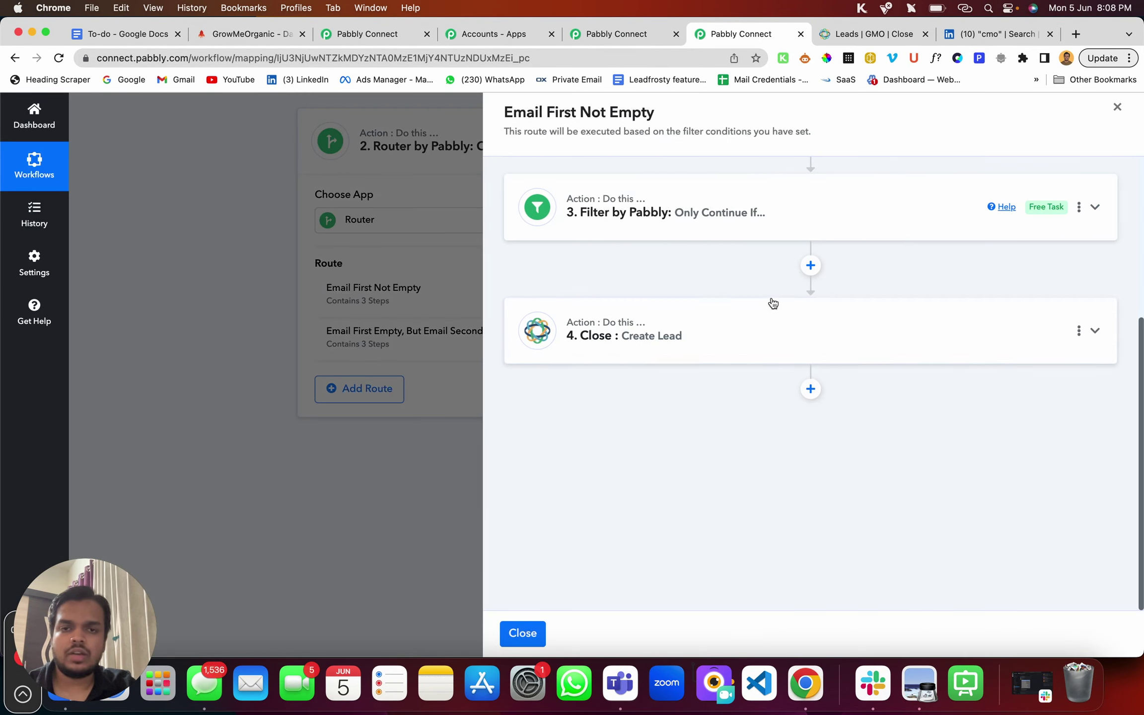
scroll(773, 303, up, 5)
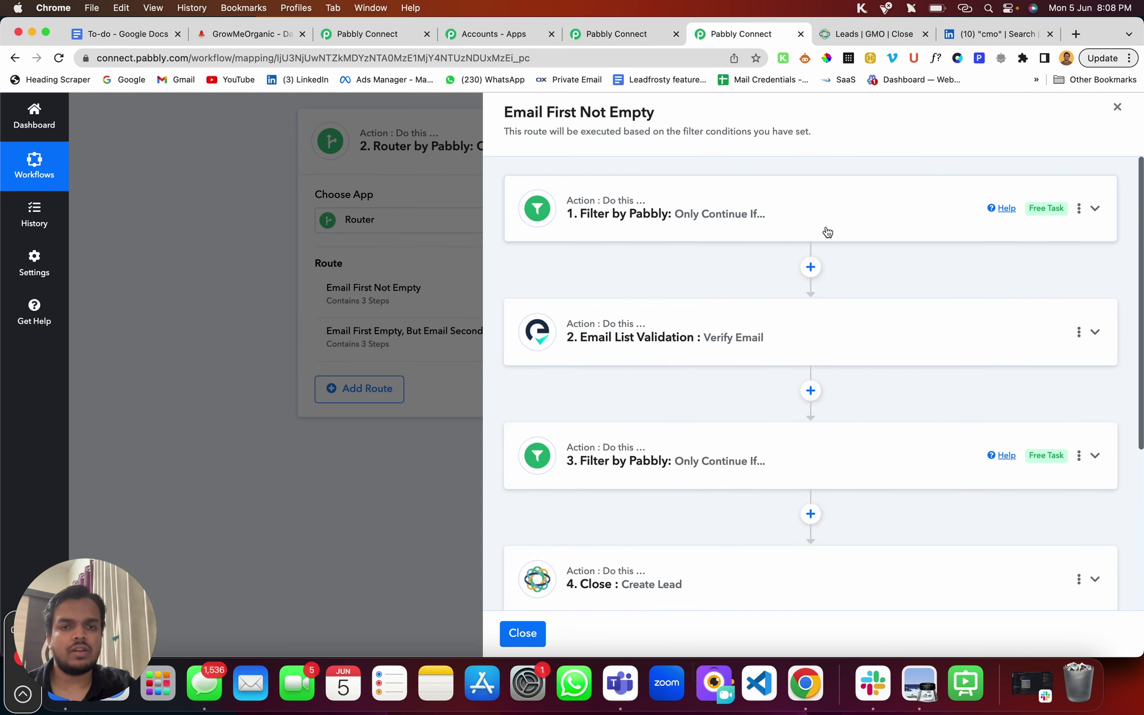
click(827, 232)
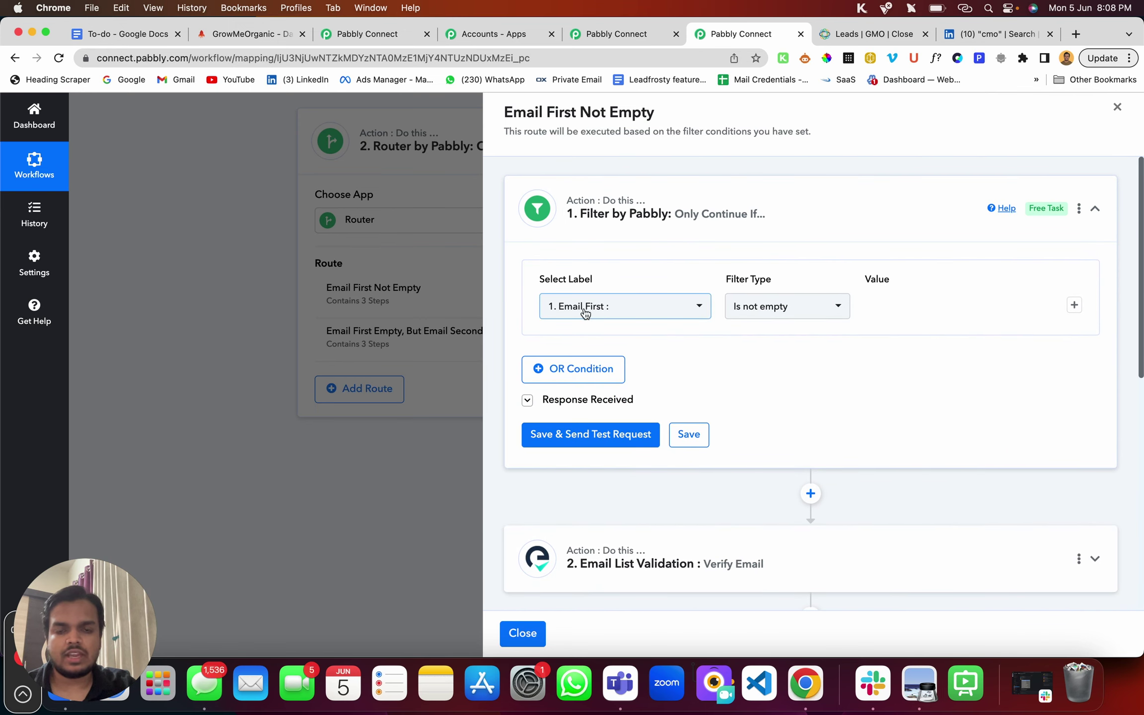
click(585, 313)
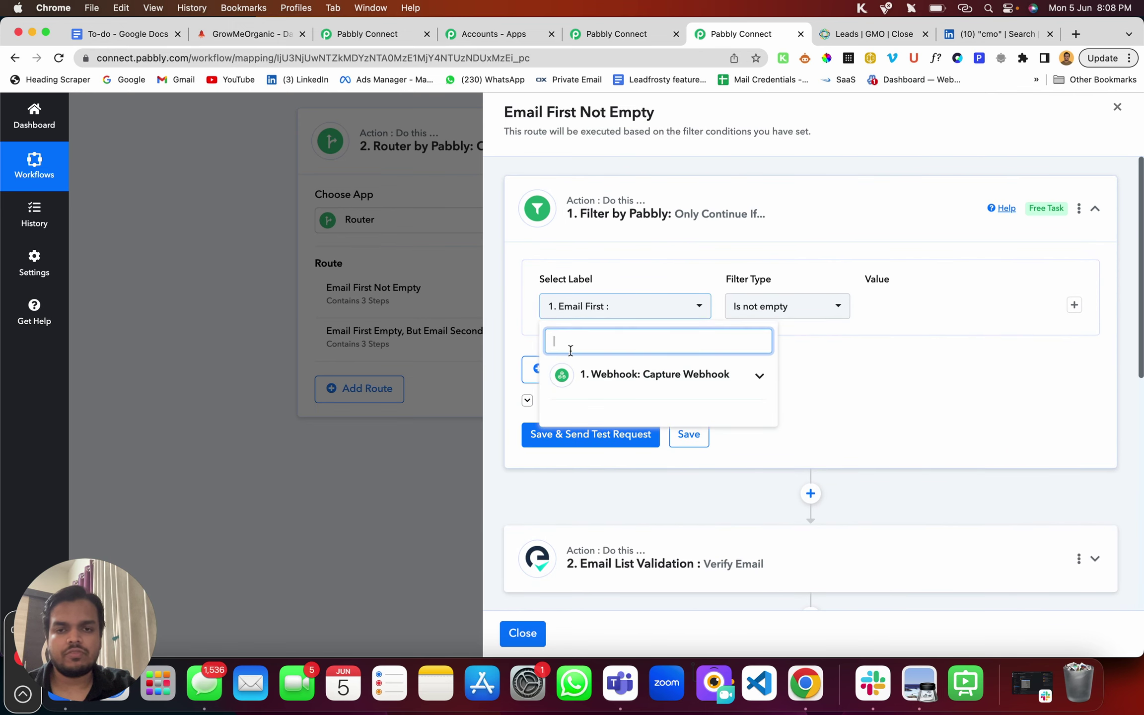
click(673, 377)
click(677, 266)
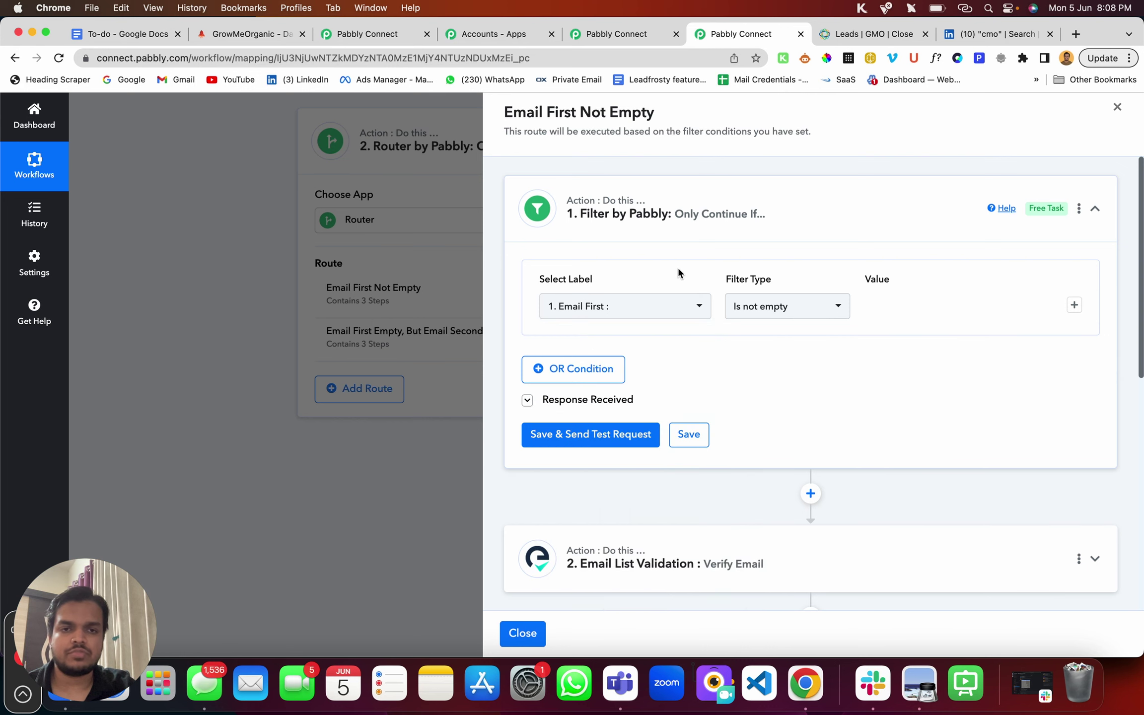
- Replace Email Second with Email First as the Email List Validation address and save
scroll(741, 326, down, 2)
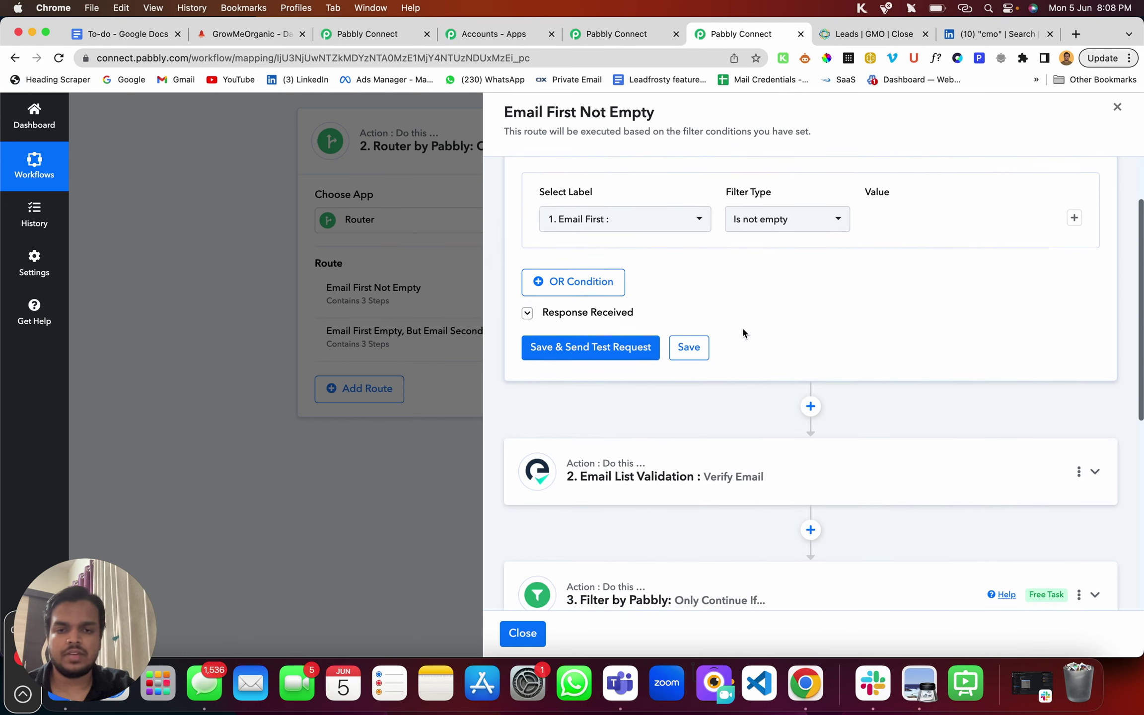
click(720, 469)
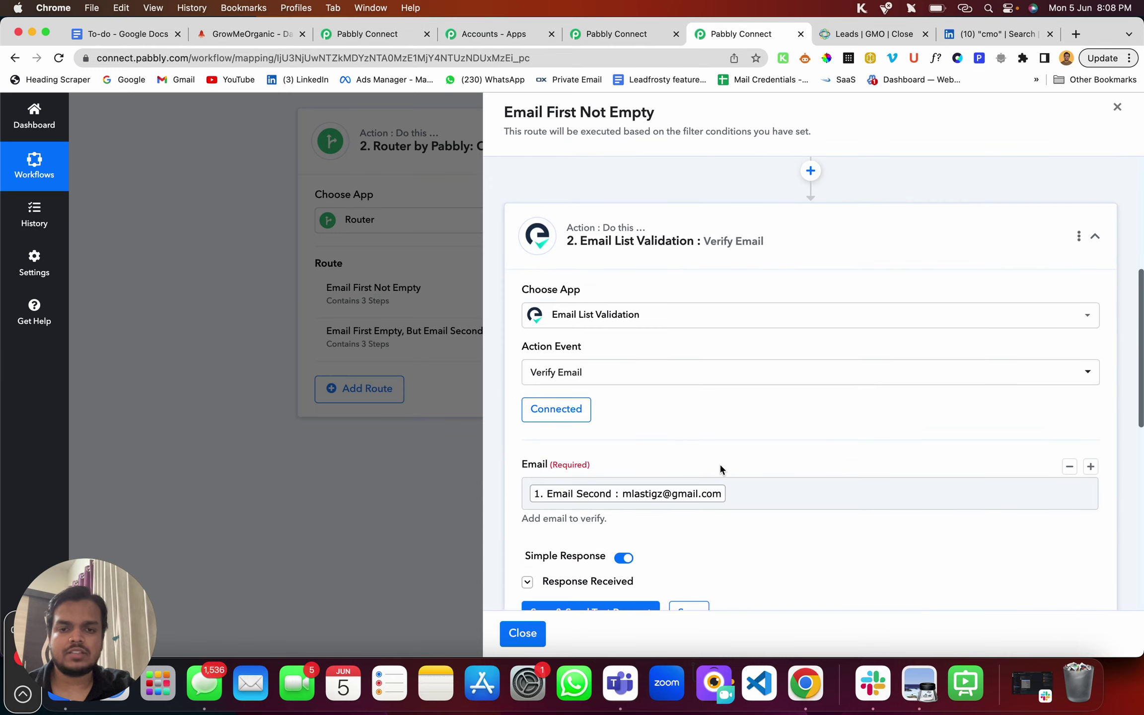
click(751, 481)
key(BackSpace)
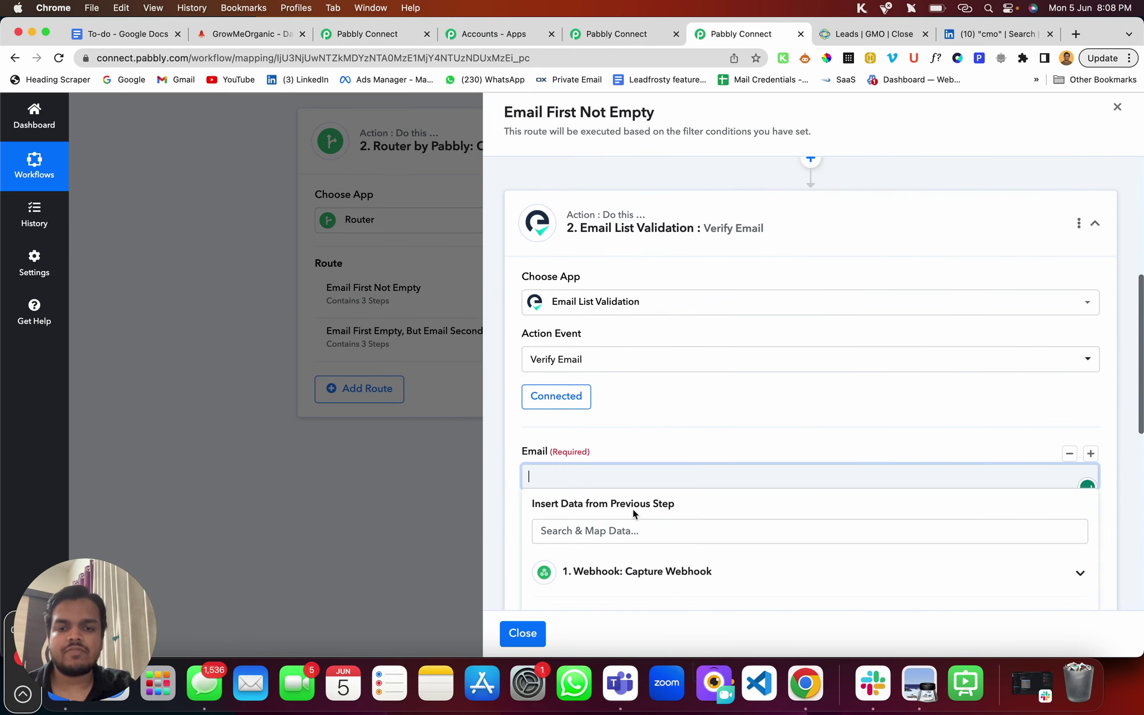
click(604, 572)
scroll(610, 567, down, 2)
scroll(610, 567, up, 1)
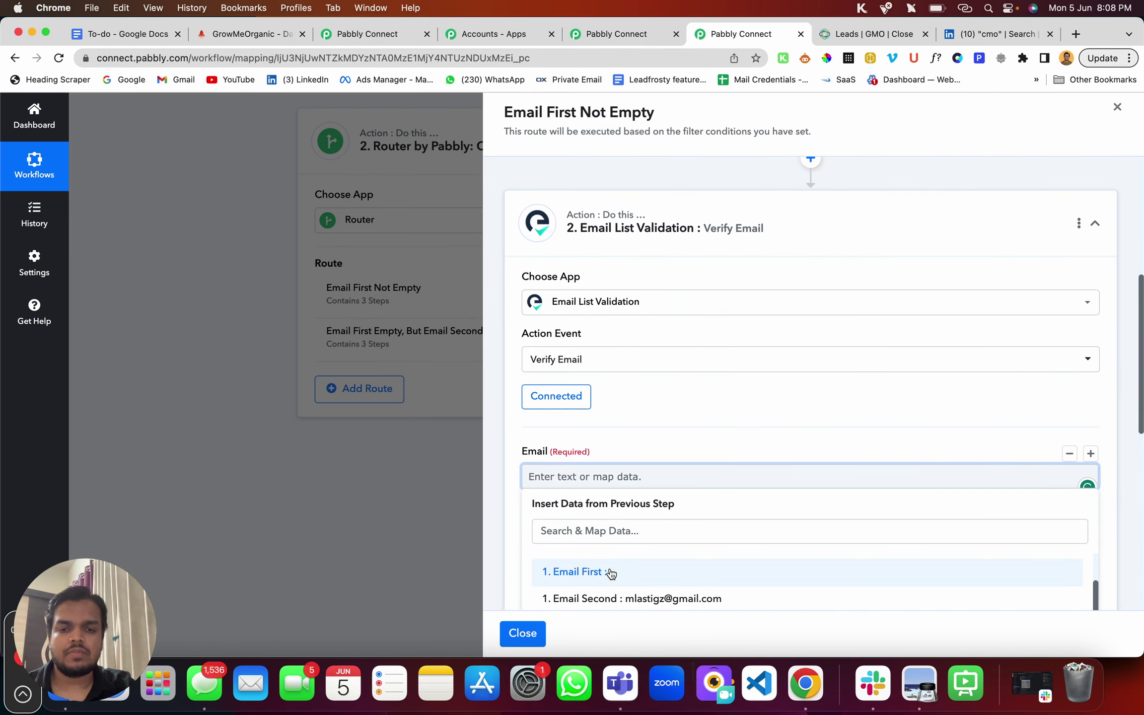
click(610, 571)
click(691, 421)
scroll(691, 421, down, 2)
scroll(691, 421, down, 1)
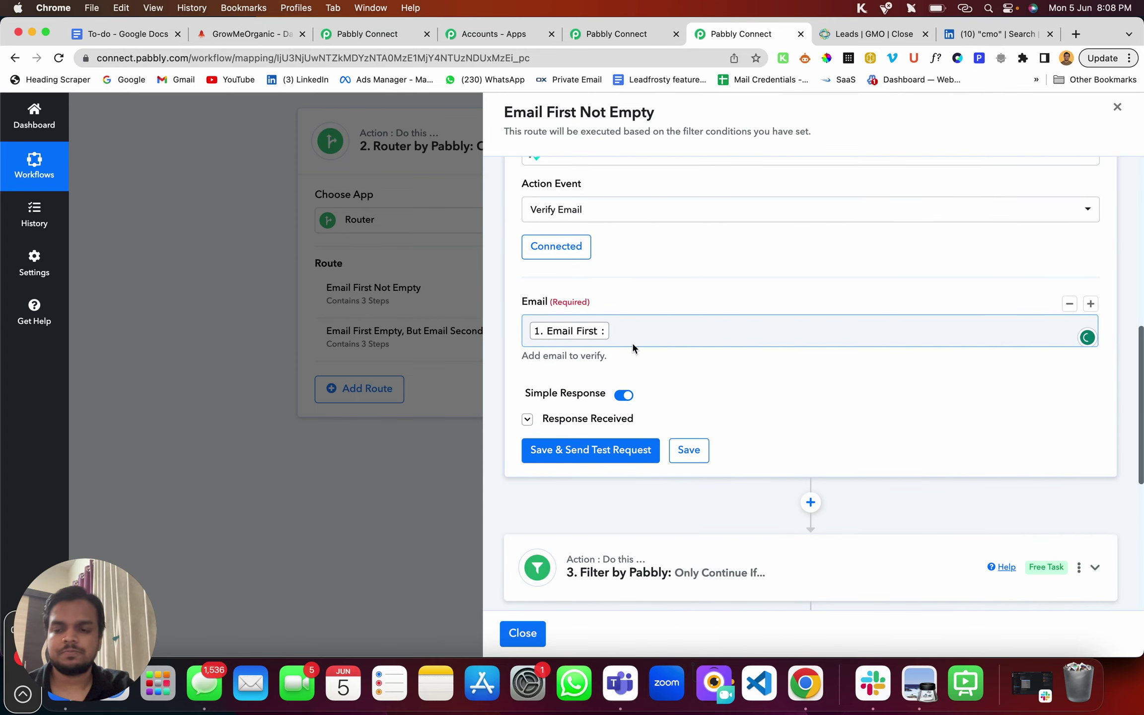
click(688, 450)
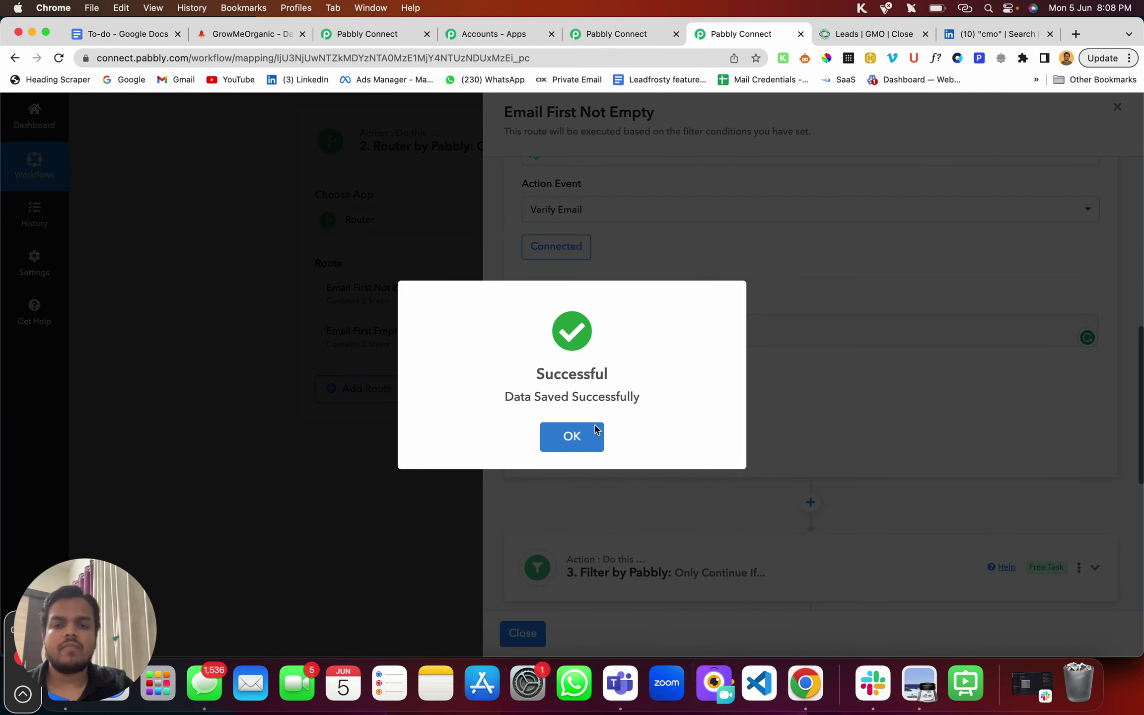
click(599, 432)
scroll(646, 496, down, 3)
- Save the 3. Filter step with its Response Contains 'ok' condition and dismiss the confirmation
click(696, 422)
scroll(695, 424, down, 2)
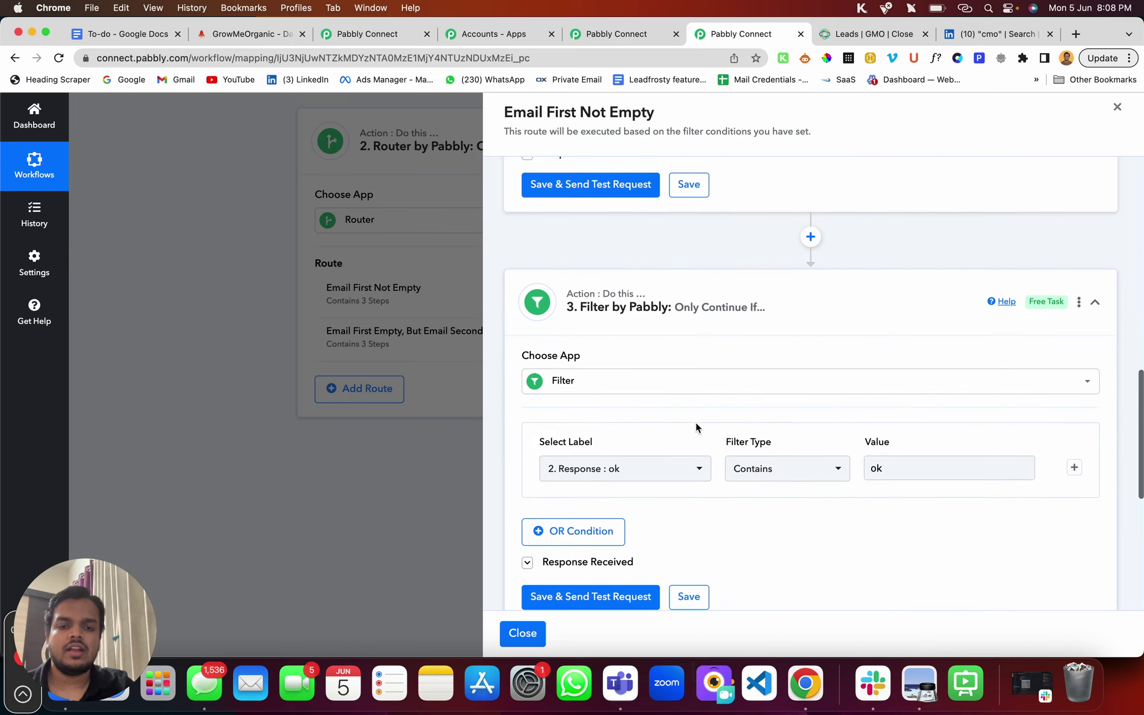
scroll(695, 427, down, 2)
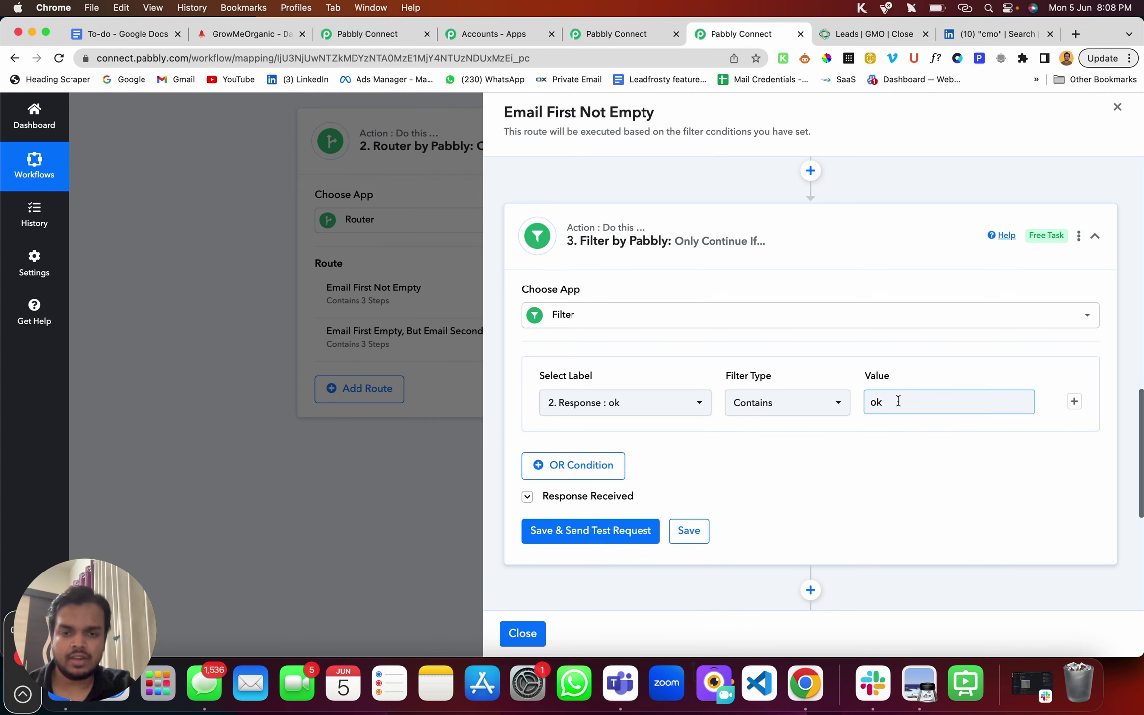
click(695, 538)
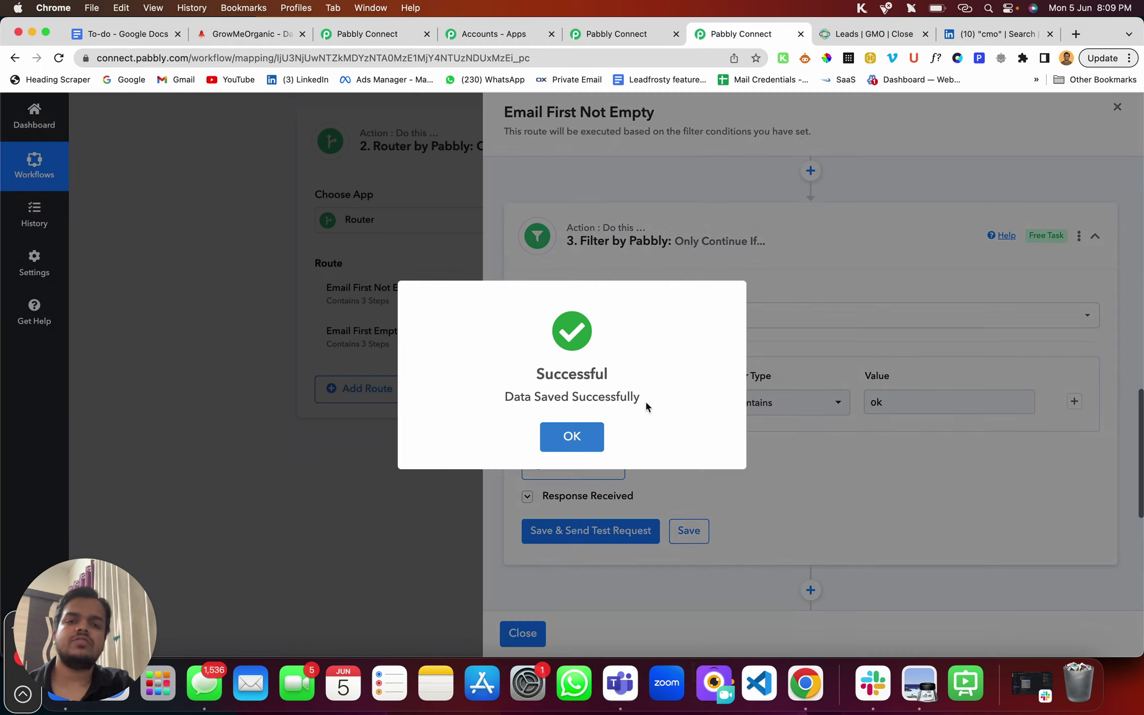
click(572, 436)
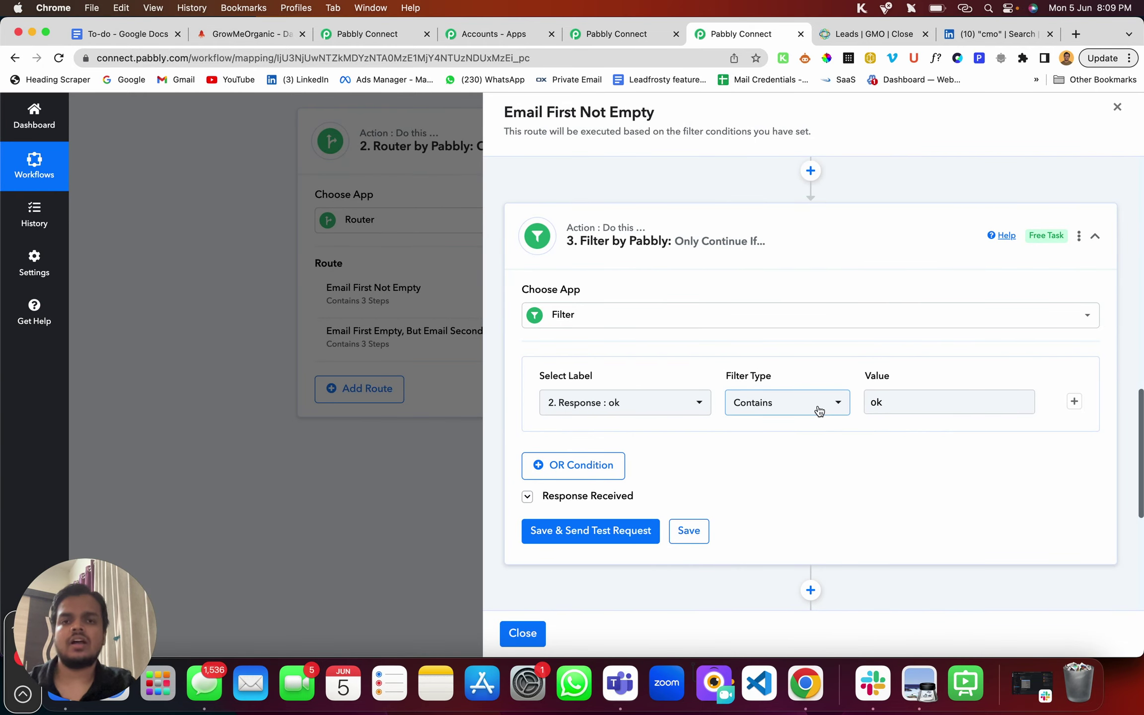
scroll(817, 404, down, 3)
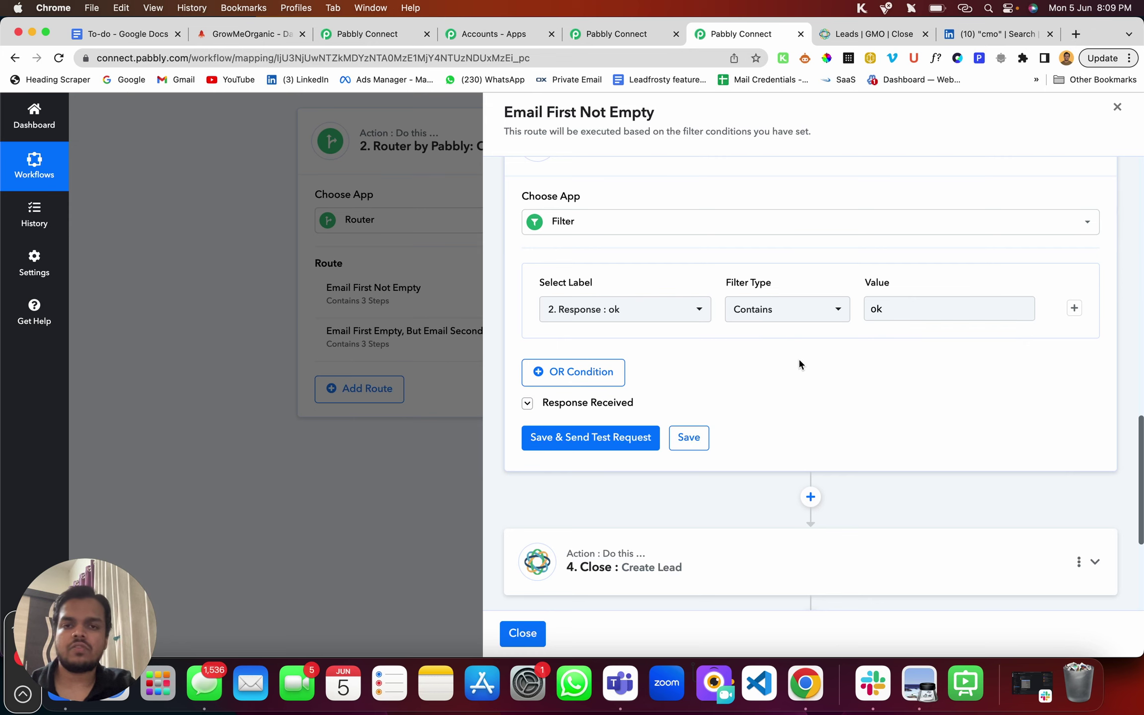
scroll(789, 337, up, 3)
scroll(713, 287, up, 10)
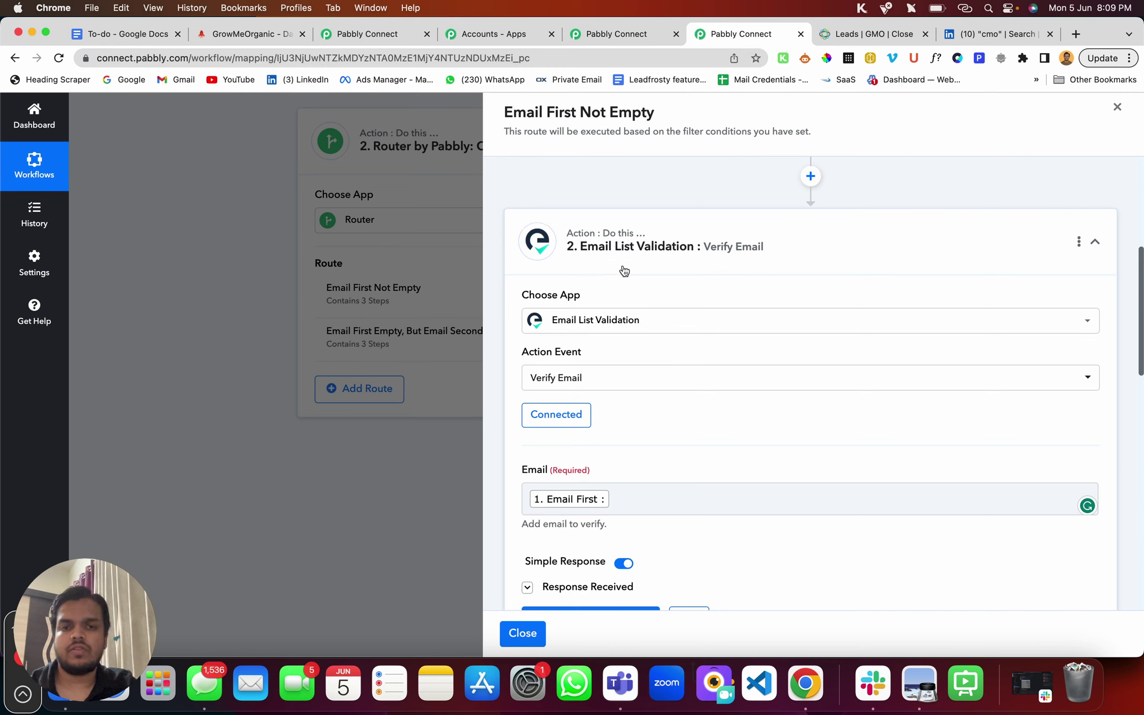
- Start inserting an action step and search the app list for 'email', 'zero' and 'neve'
click(810, 177)
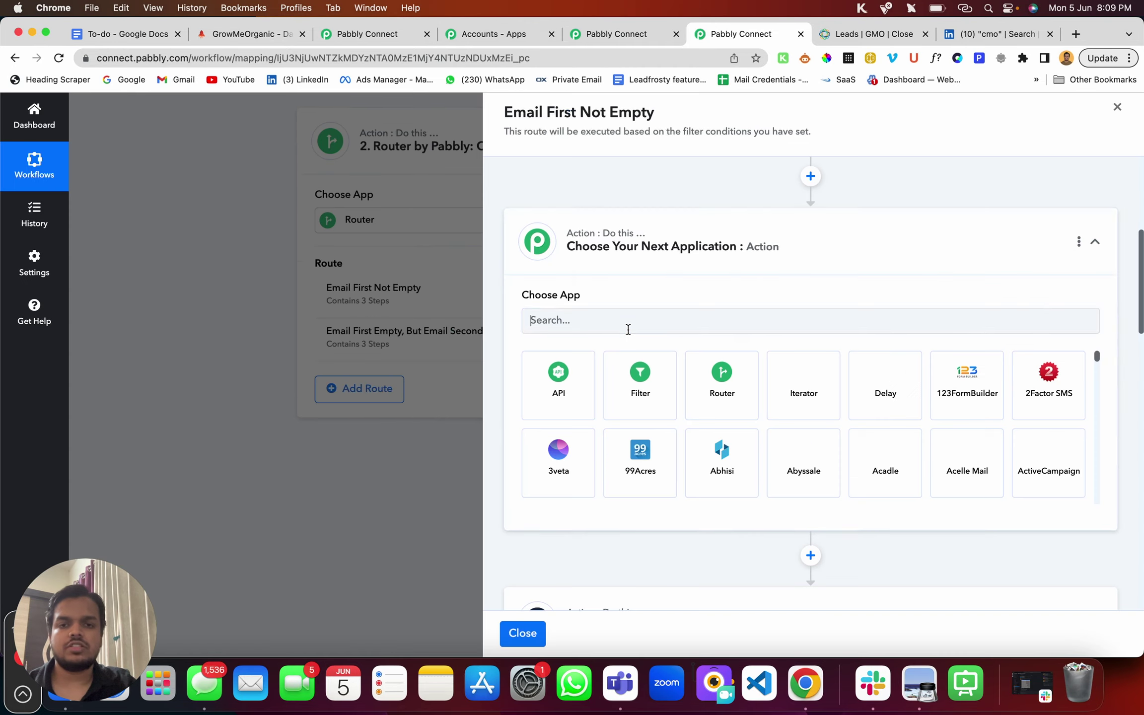
click(636, 324)
text(email)
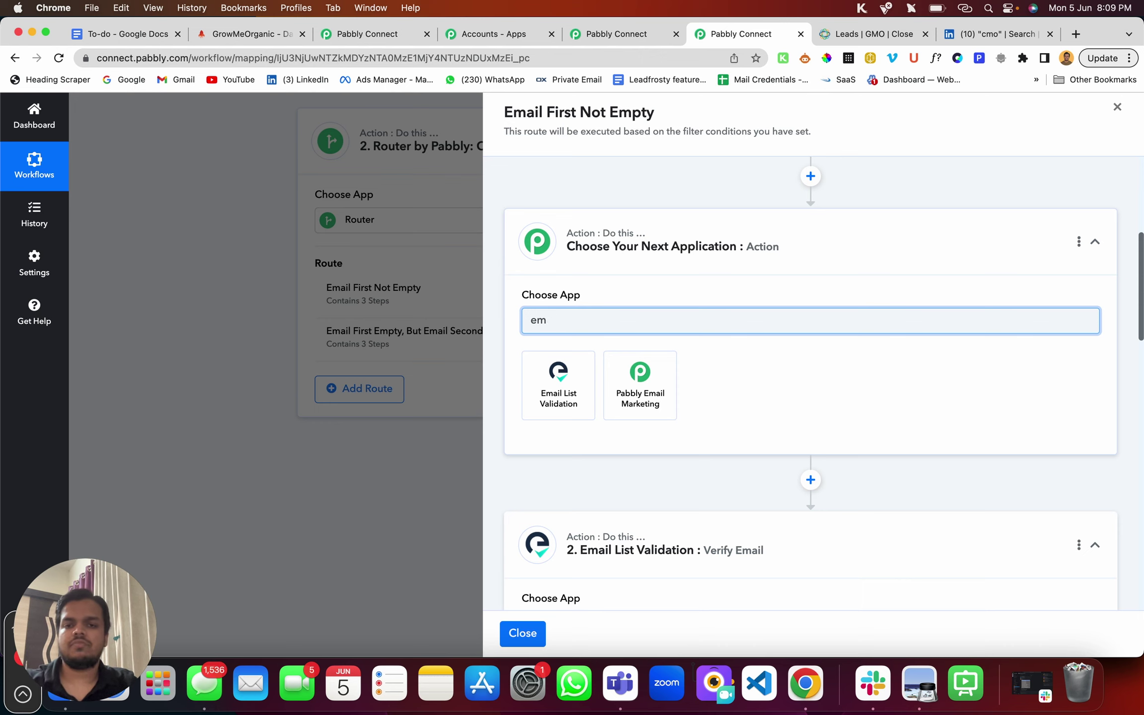
key(BackSpace)
key(BackSpace)
text(zero)
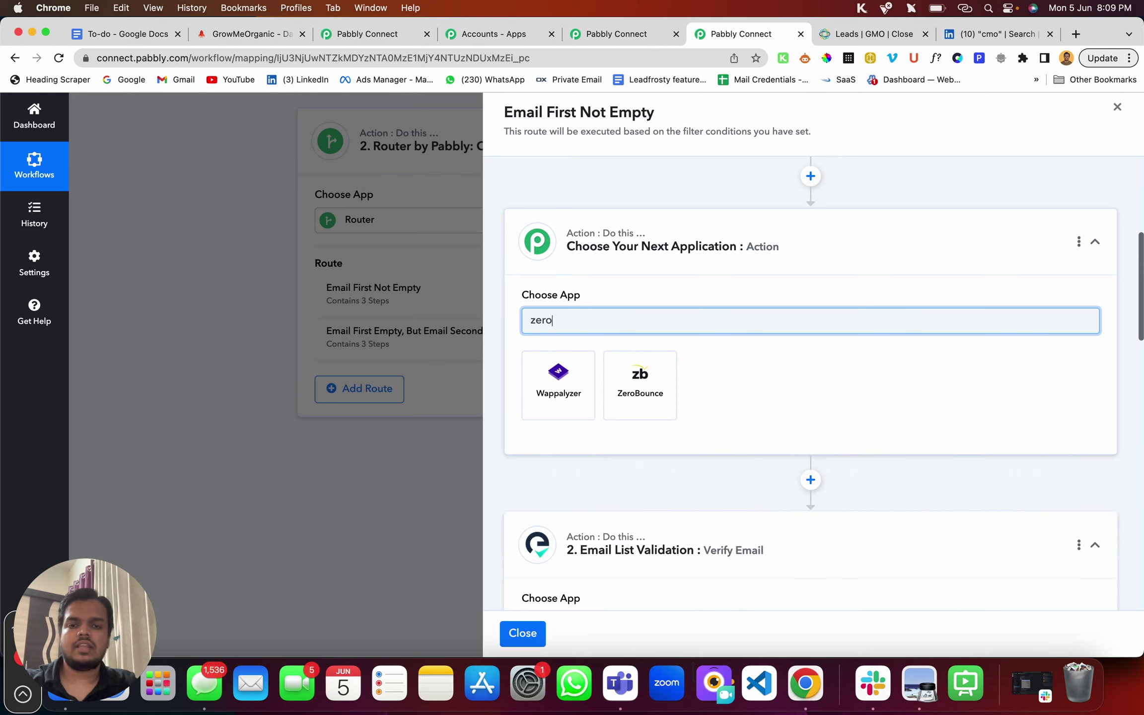
key(BackSpace)
key(BackSpace)
key(BackSpace)
key(BackSpace)
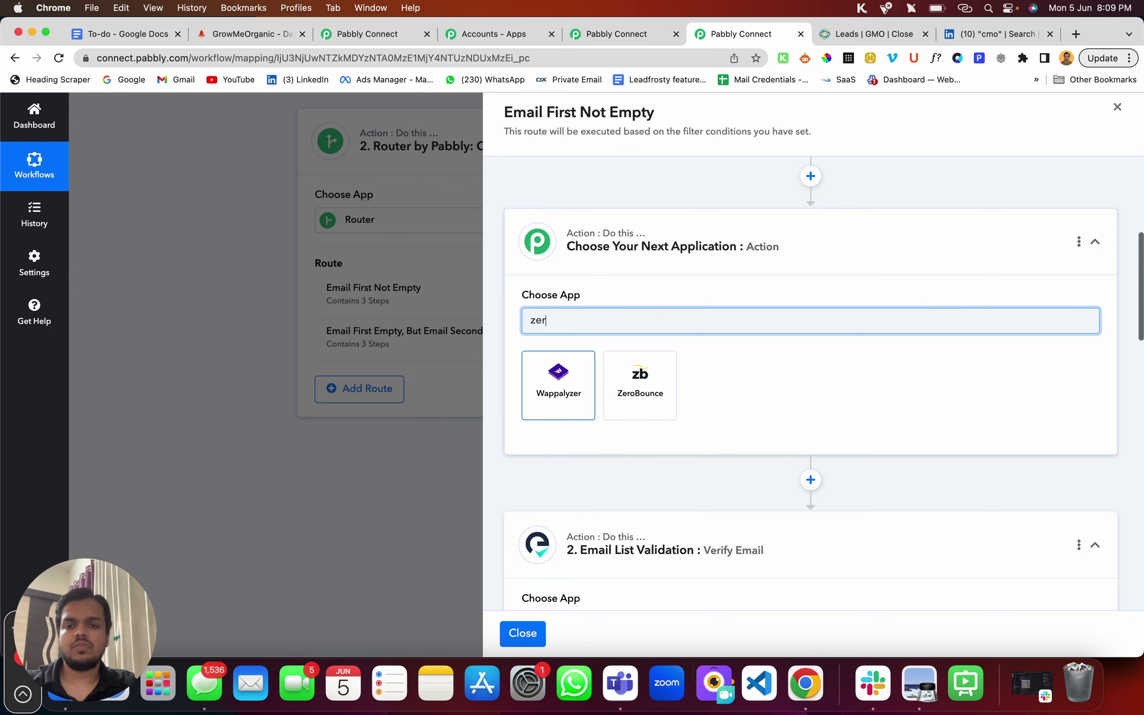
text(neve)
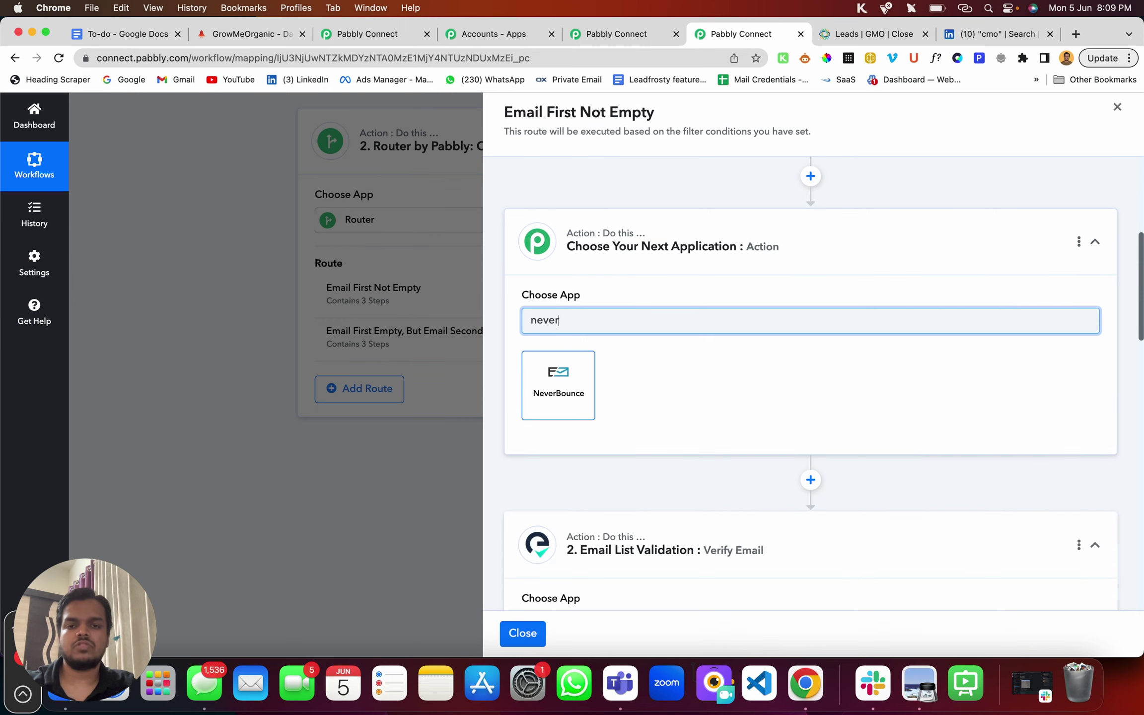
key(BackSpace)
key(BackSpace)
text(email)
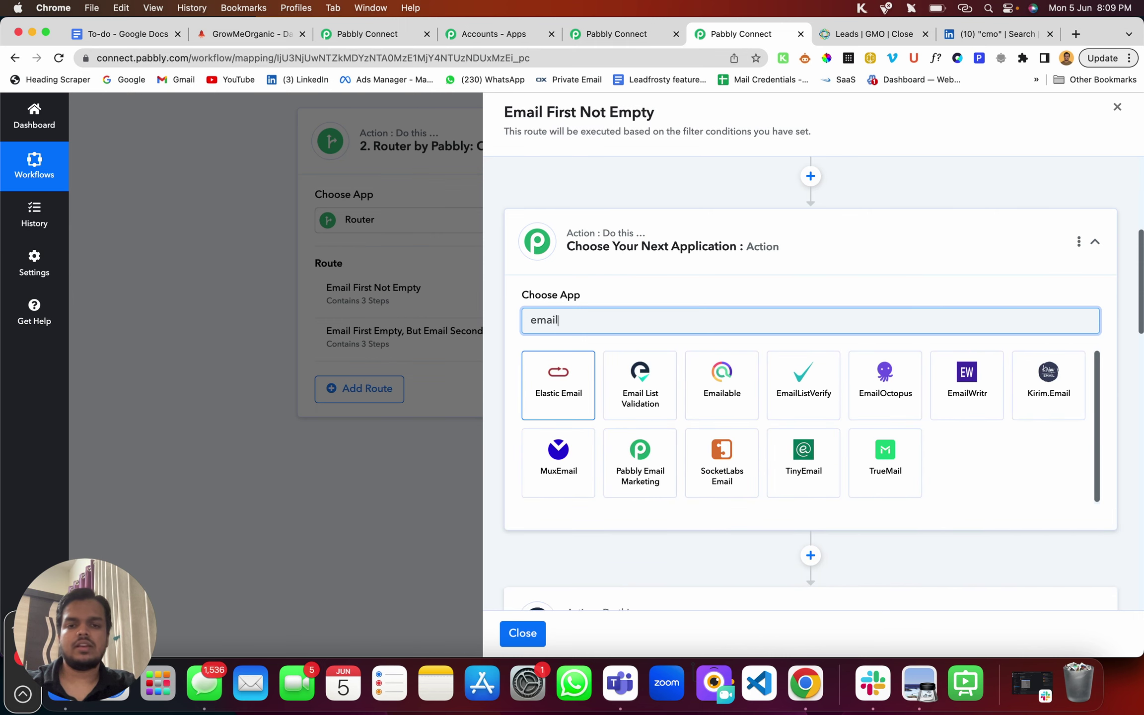
key(BackSpace)
key(BackSpace)
key(BackSpace)
key(BackSpace)
key(BackSpace)
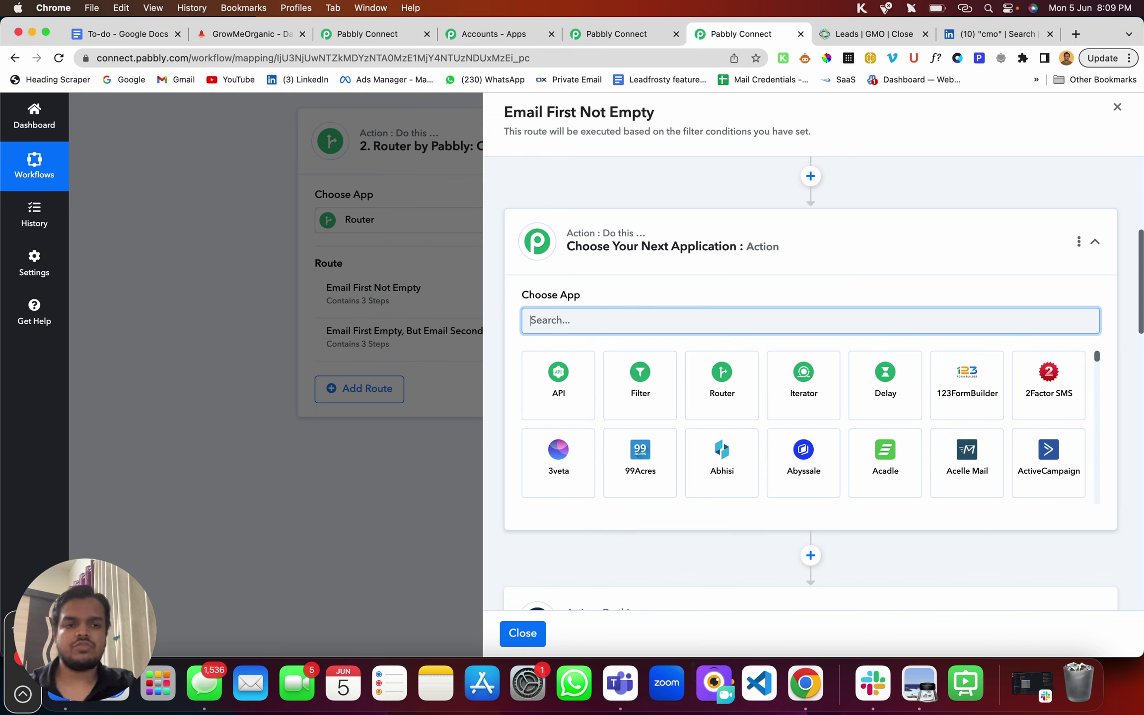
- Delete the empty action step and confirm with 'Yes, delete it!'
click(1078, 241)
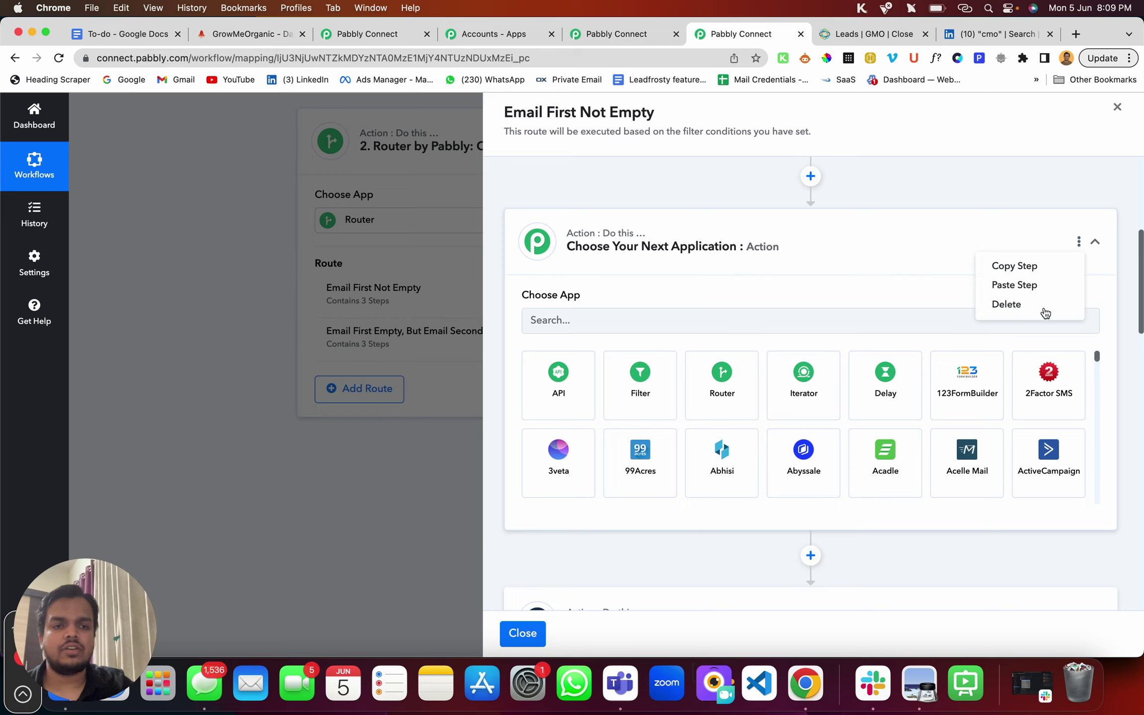
click(1006, 304)
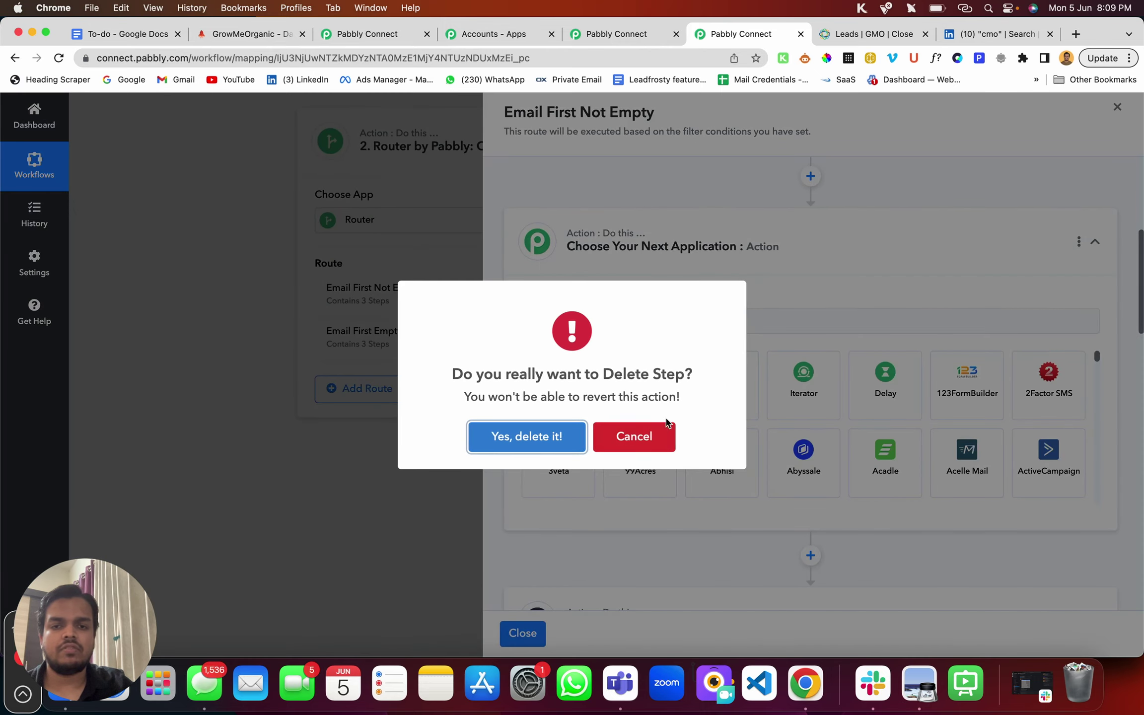
click(562, 439)
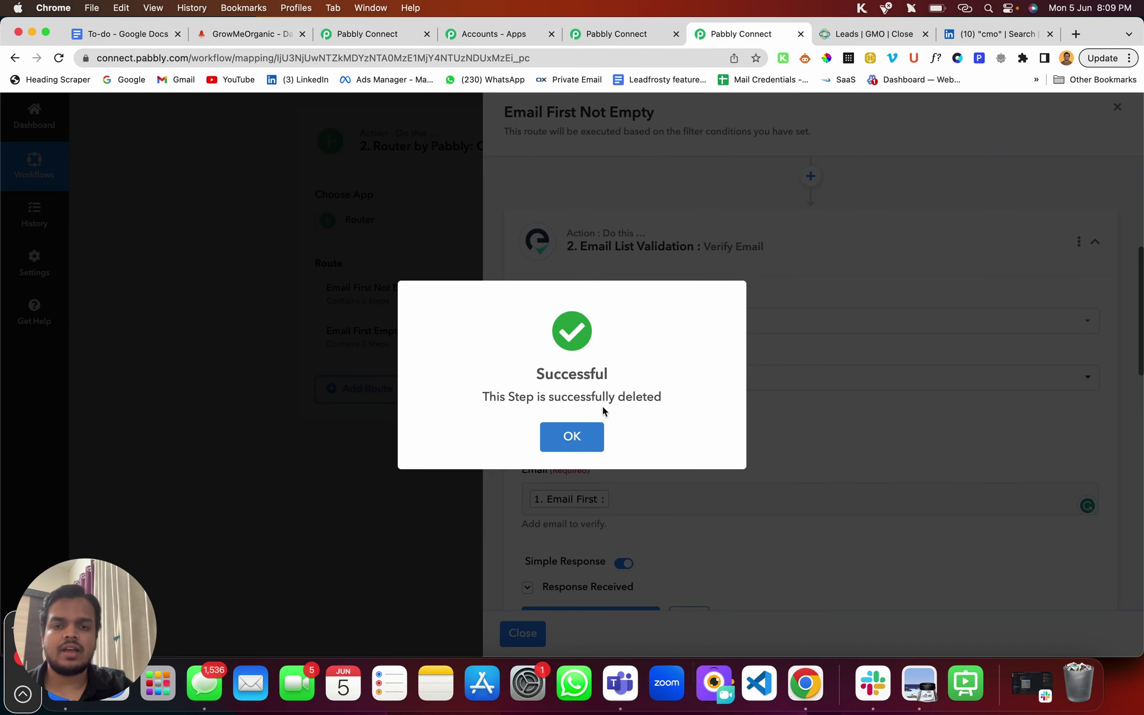
click(583, 426)
scroll(812, 443, down, 3)
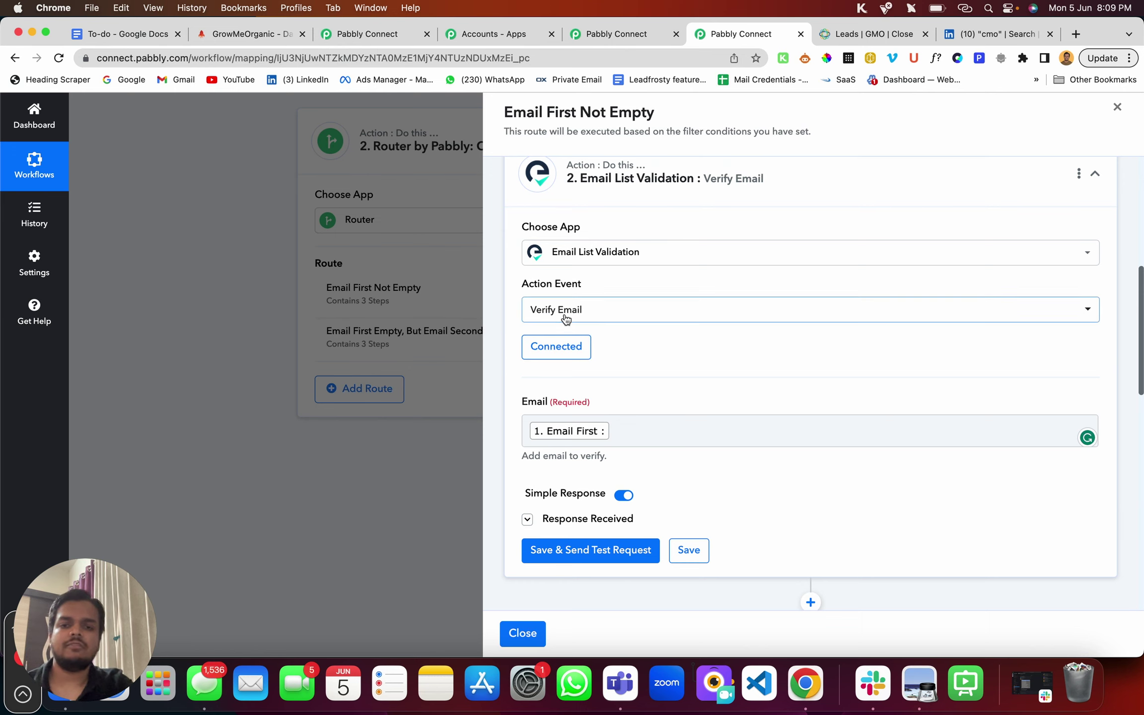
- Expand '4. Close : Create Lead', review its mapped company, URL and city fields, and open its account connection
scroll(615, 484, down, 10)
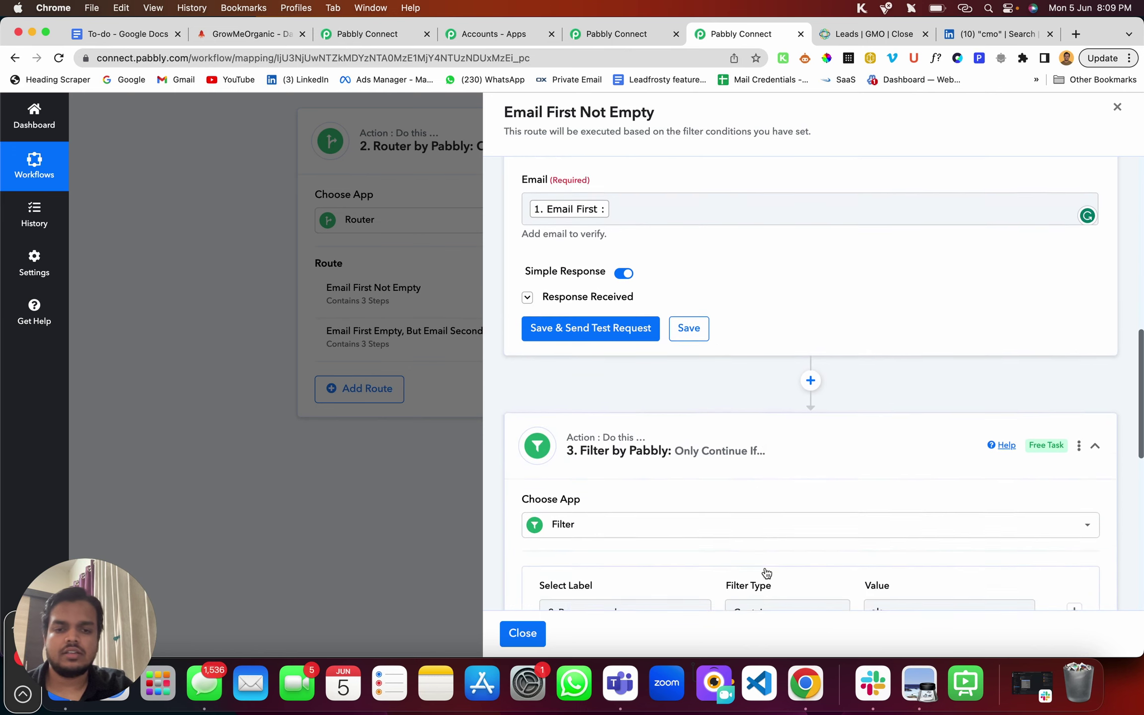
scroll(752, 494, down, 3)
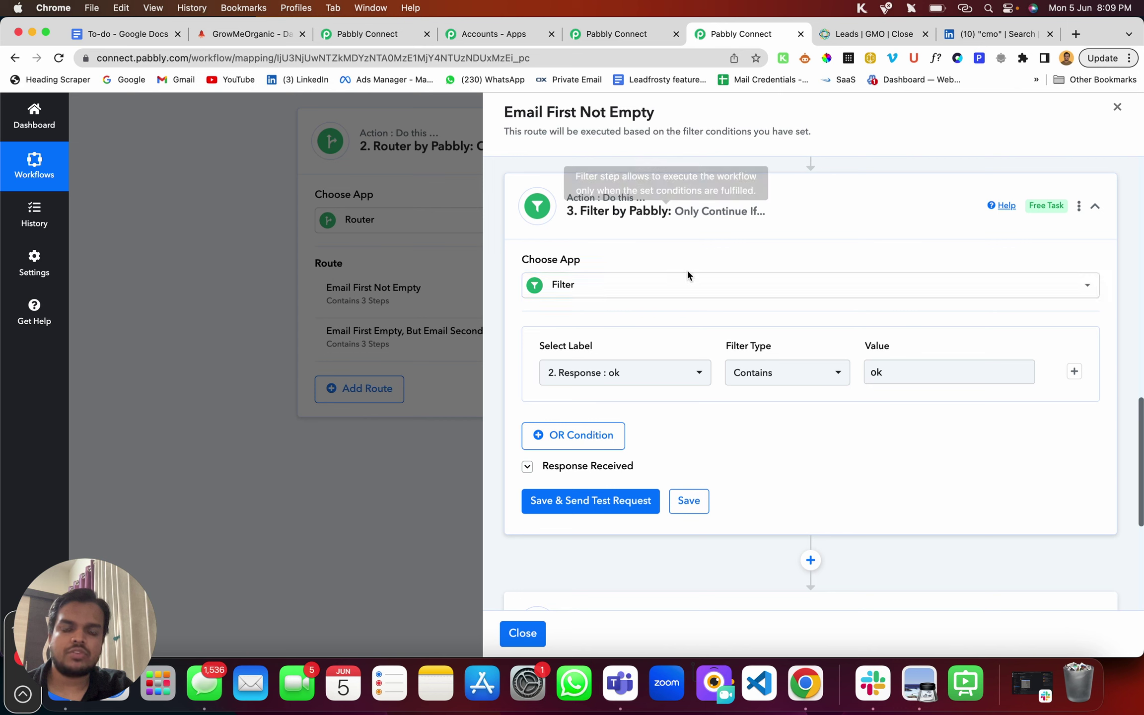
scroll(718, 262, down, 1)
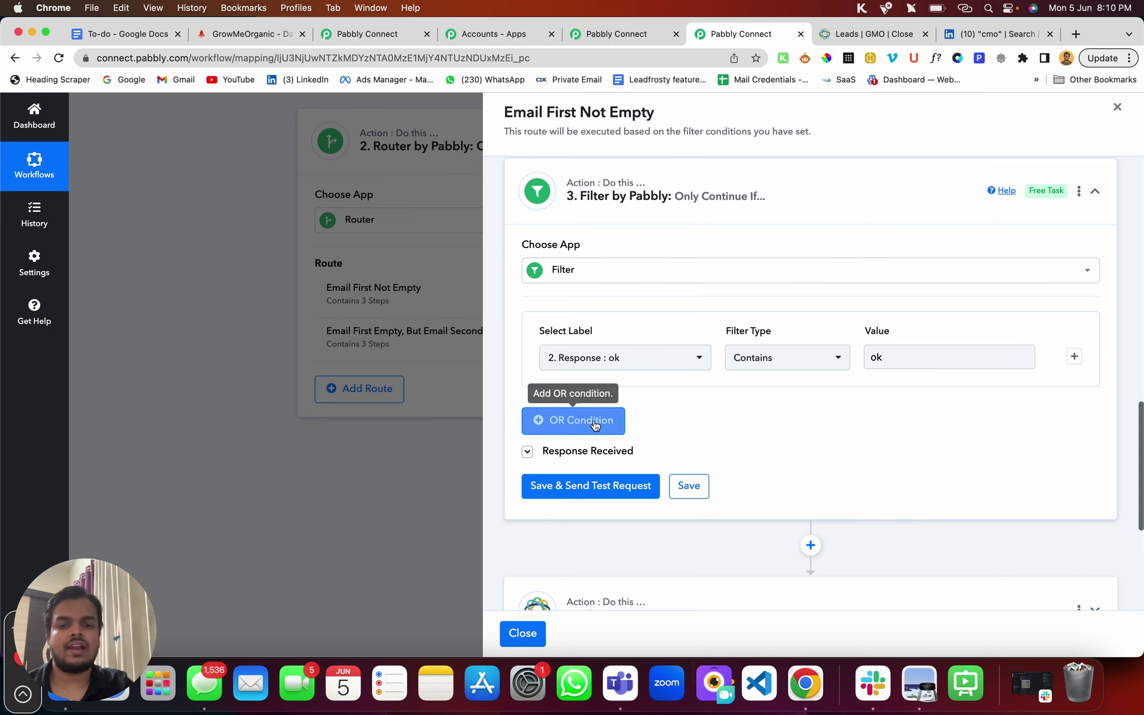
scroll(590, 422, down, 6)
click(690, 335)
scroll(693, 422, down, 4)
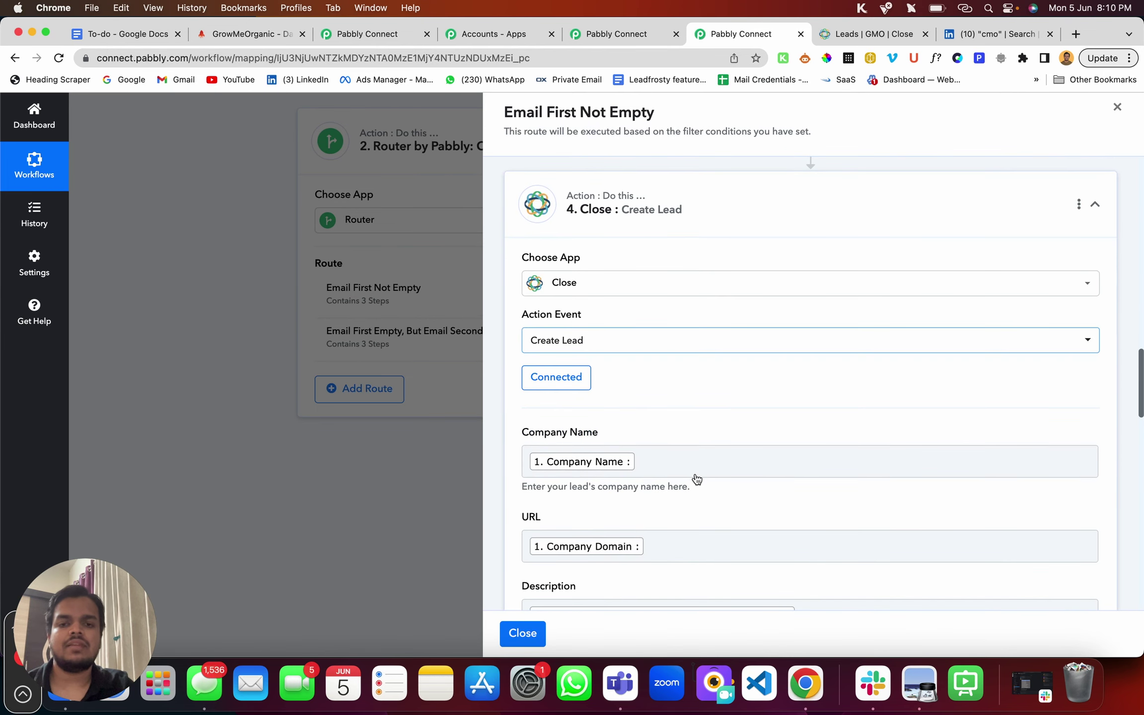
scroll(630, 192, up, 1)
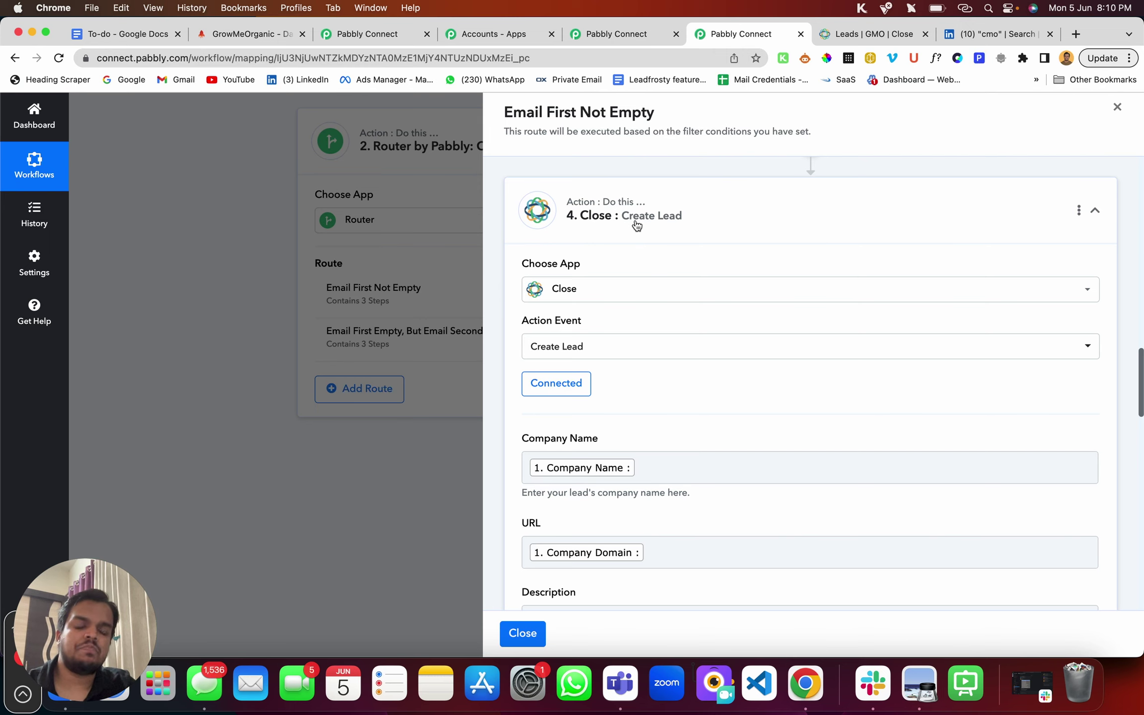
scroll(626, 395, down, 15)
scroll(625, 396, down, 5)
scroll(626, 396, up, 15)
click(567, 384)
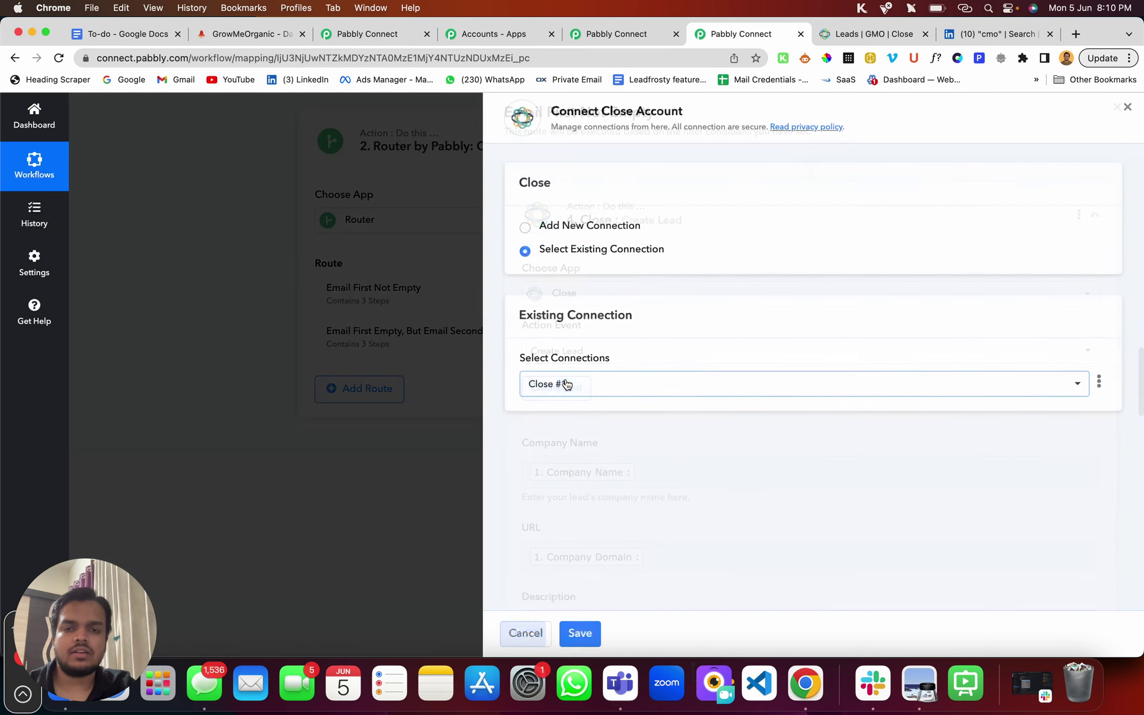
- Add a new 'Close #2' connection and follow its help link to Close's Settings > API Keys page
click(558, 227)
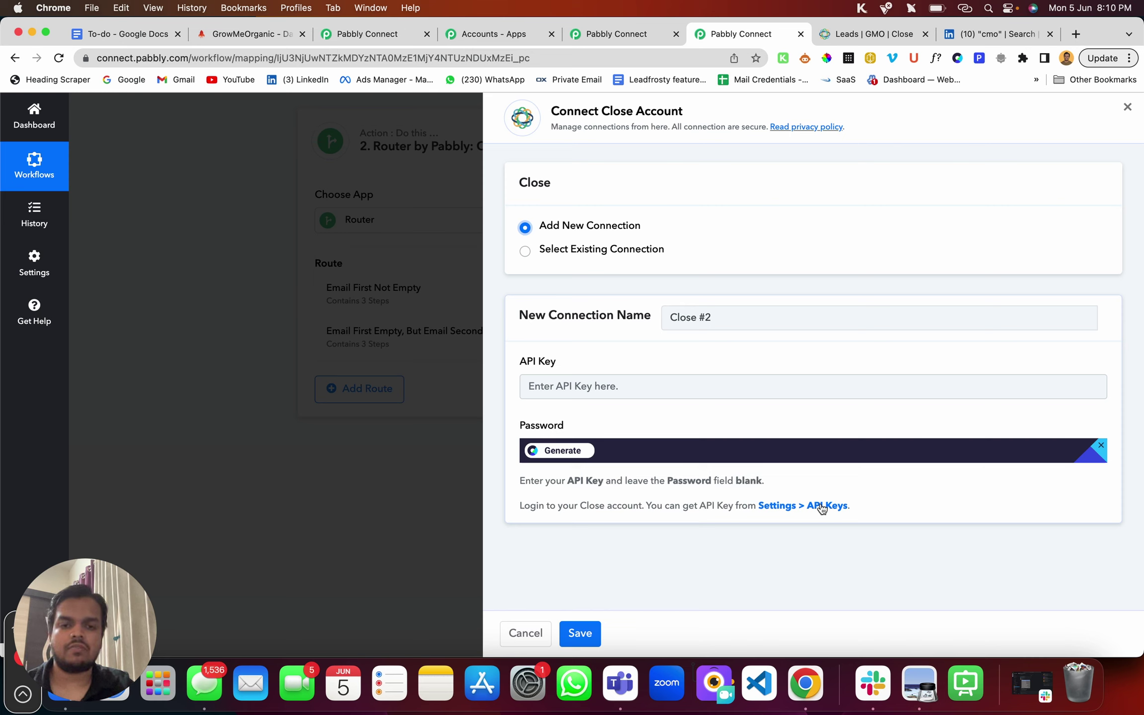
drag(522, 480, 761, 522)
click(589, 478)
drag(519, 479, 739, 485)
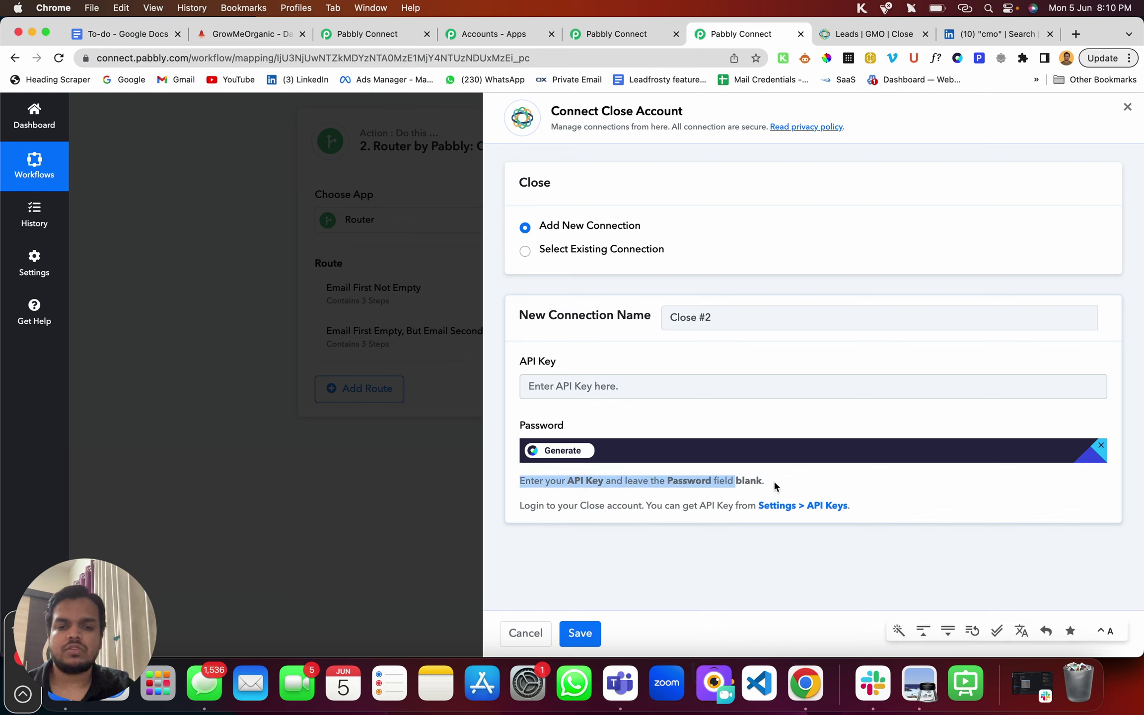
click(532, 503)
drag(520, 504, 733, 506)
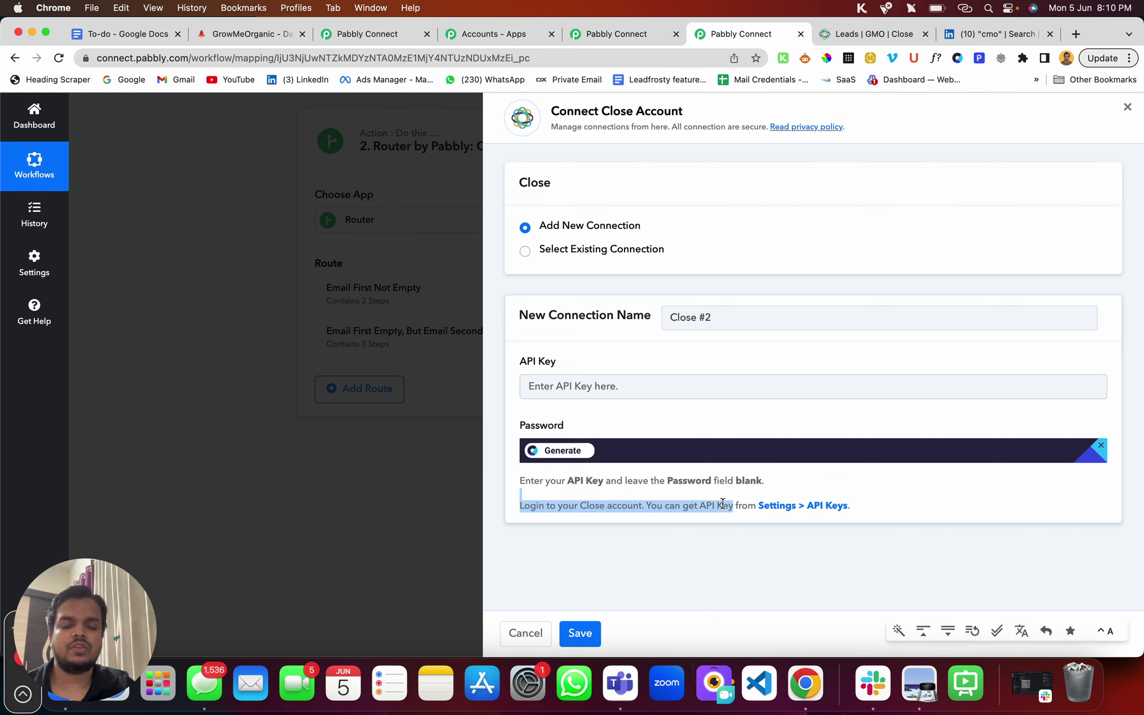
click(791, 507)
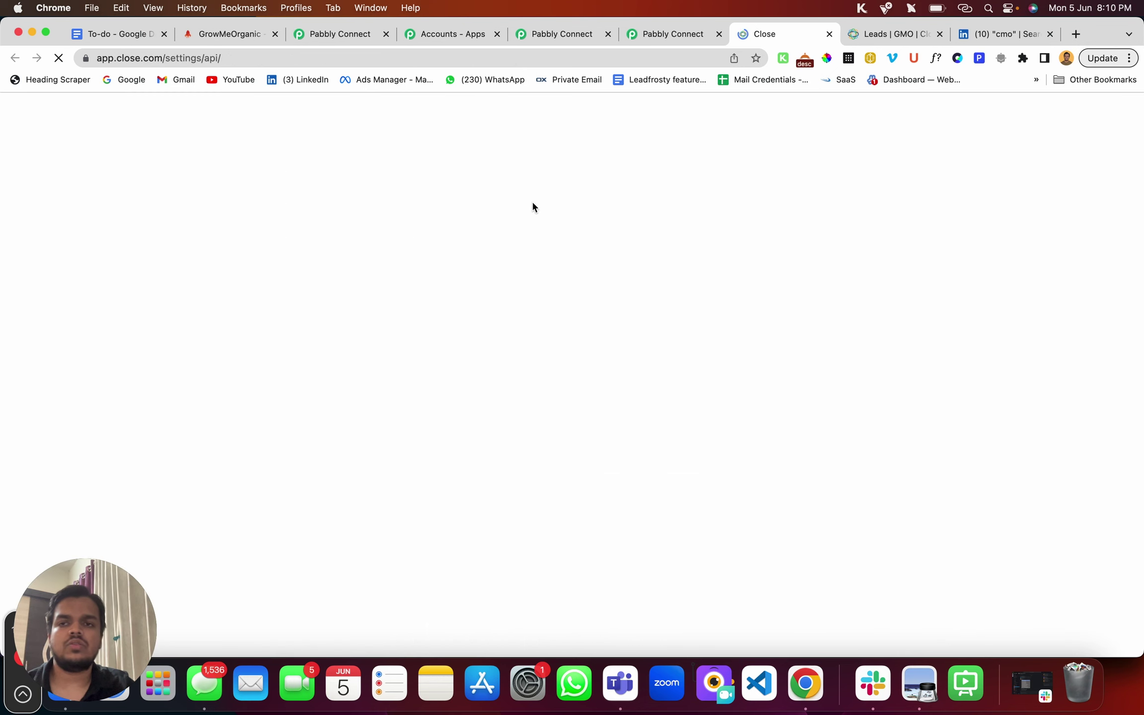
- Create a Close API key named 'GMO Pabbly' and copy the key
click(140, 58)
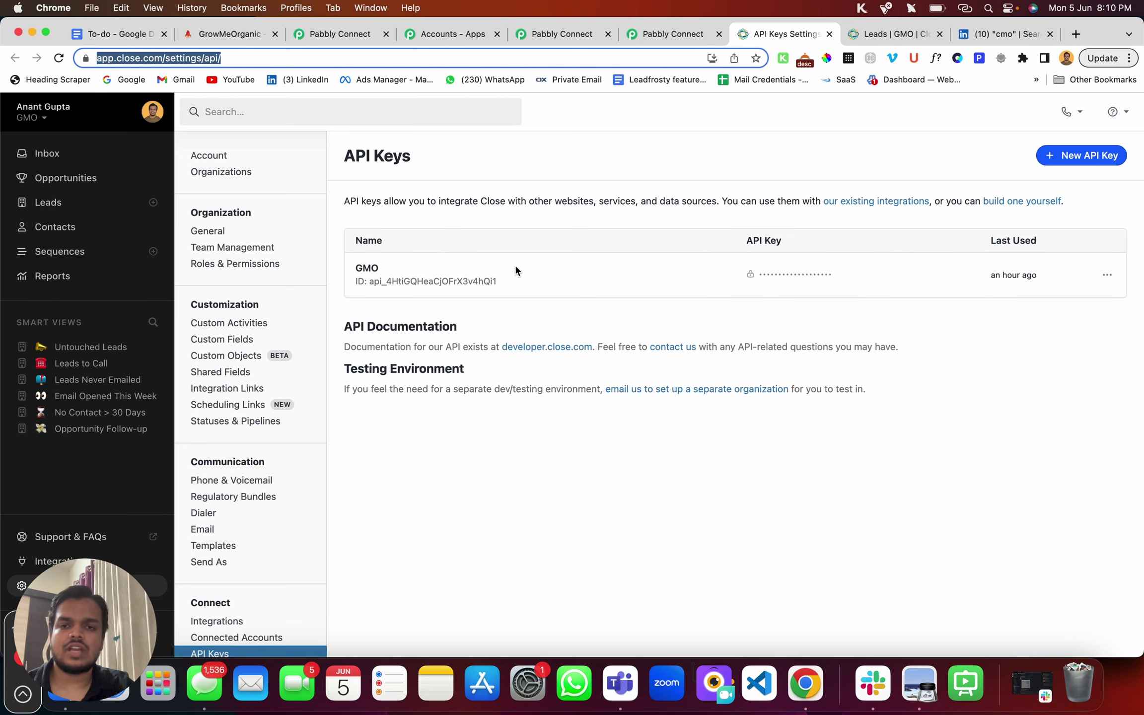
click(1087, 155)
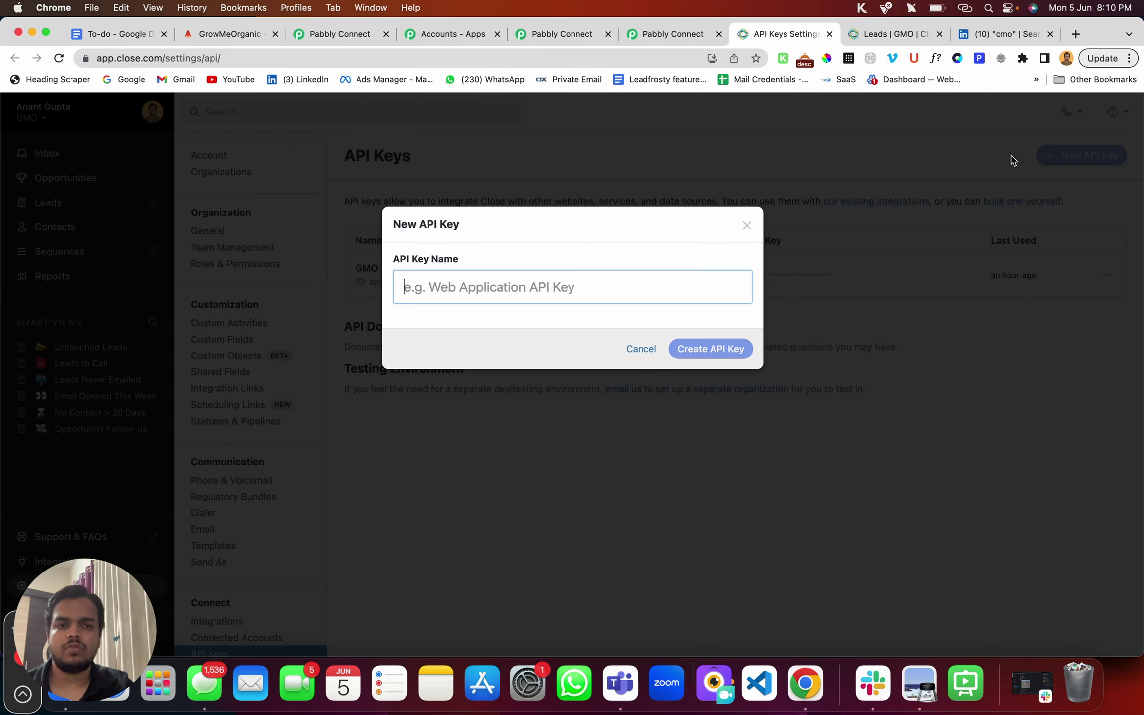
text(GMO)
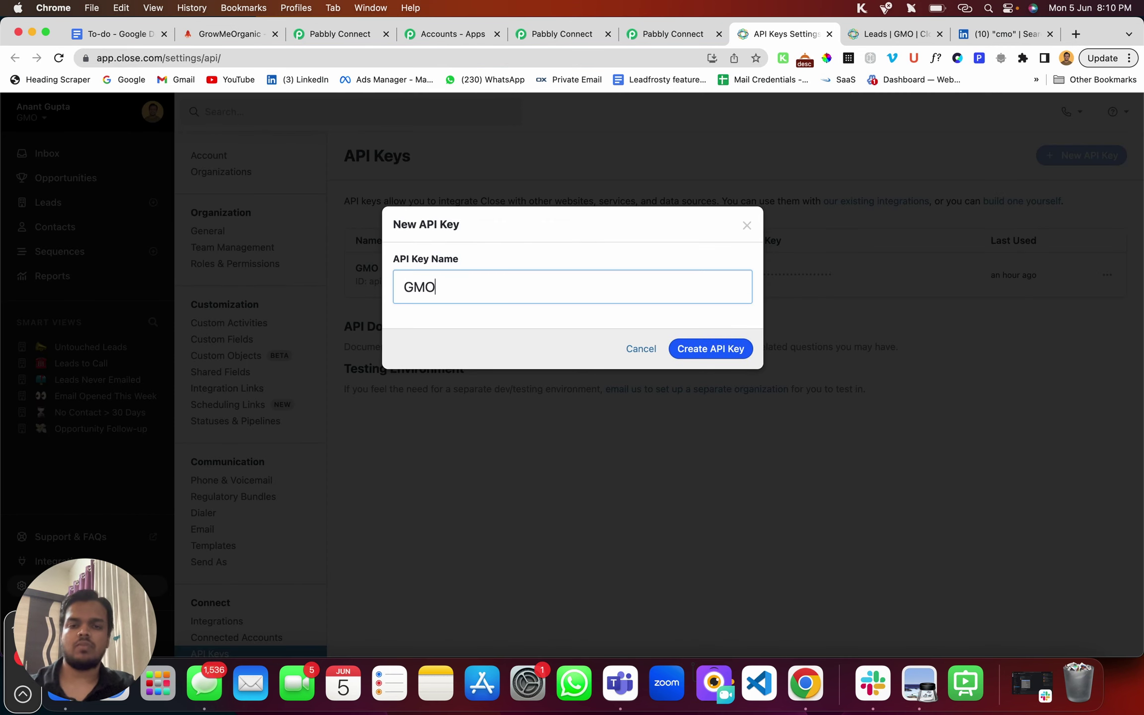
text( PAbb)
key(BackSpace)
key(BackSpace)
key(BackSpace)
text(abbly)
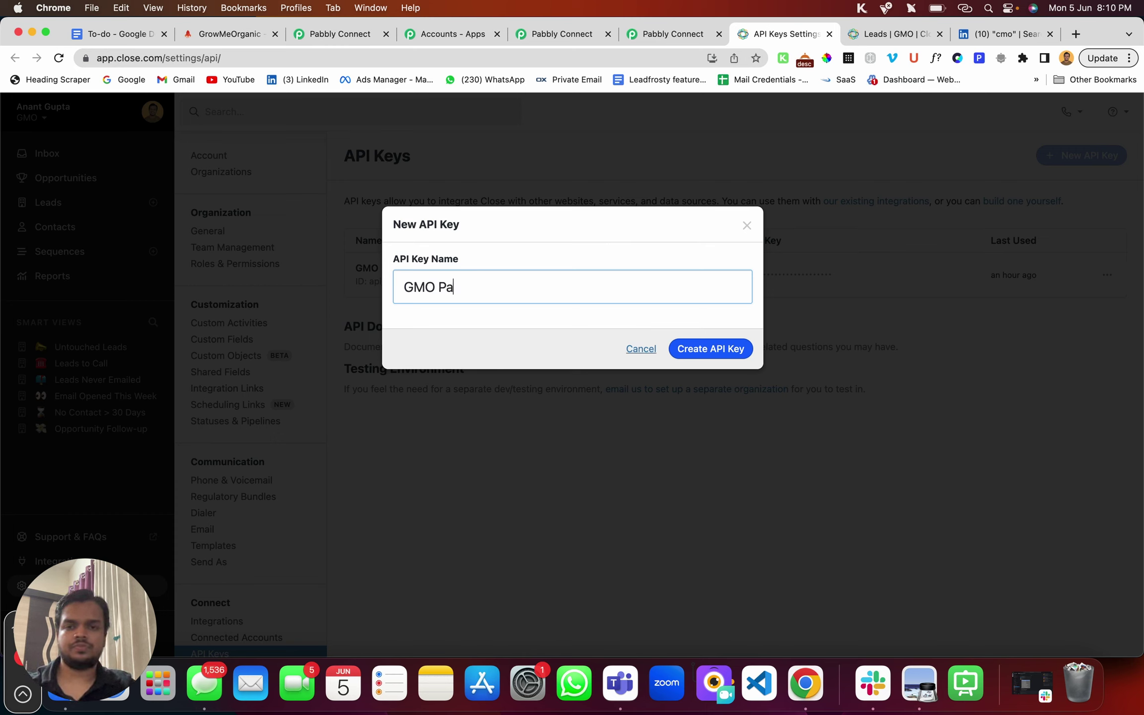
click(733, 354)
click(702, 378)
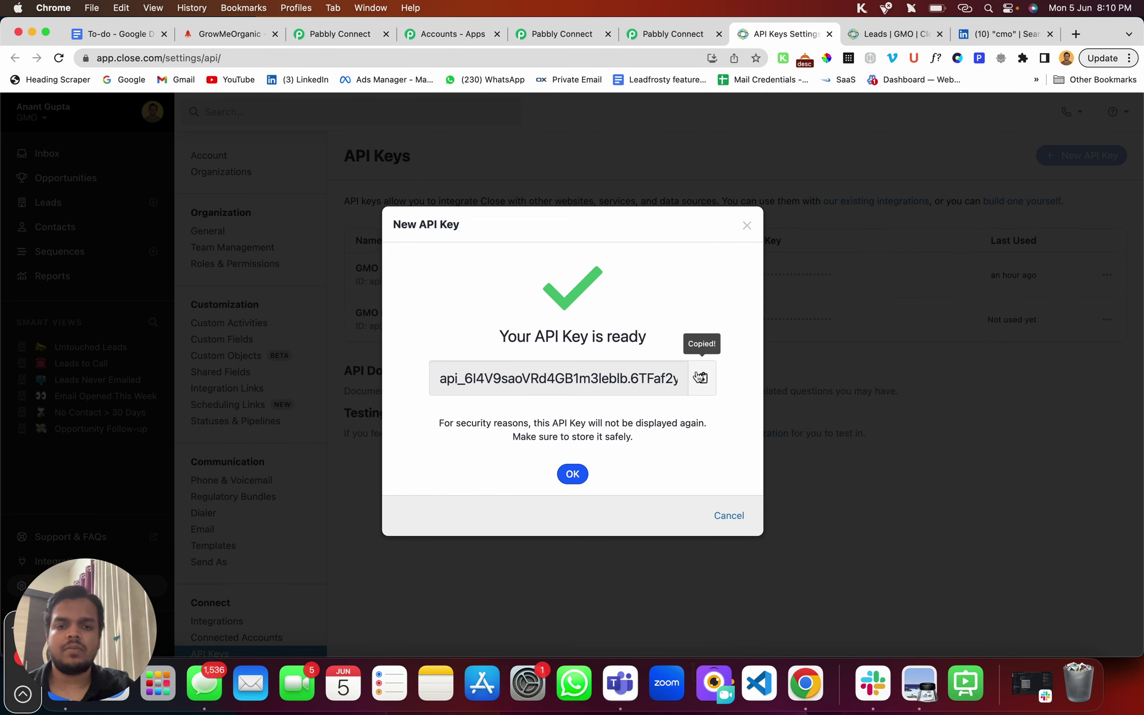
click(366, 39)
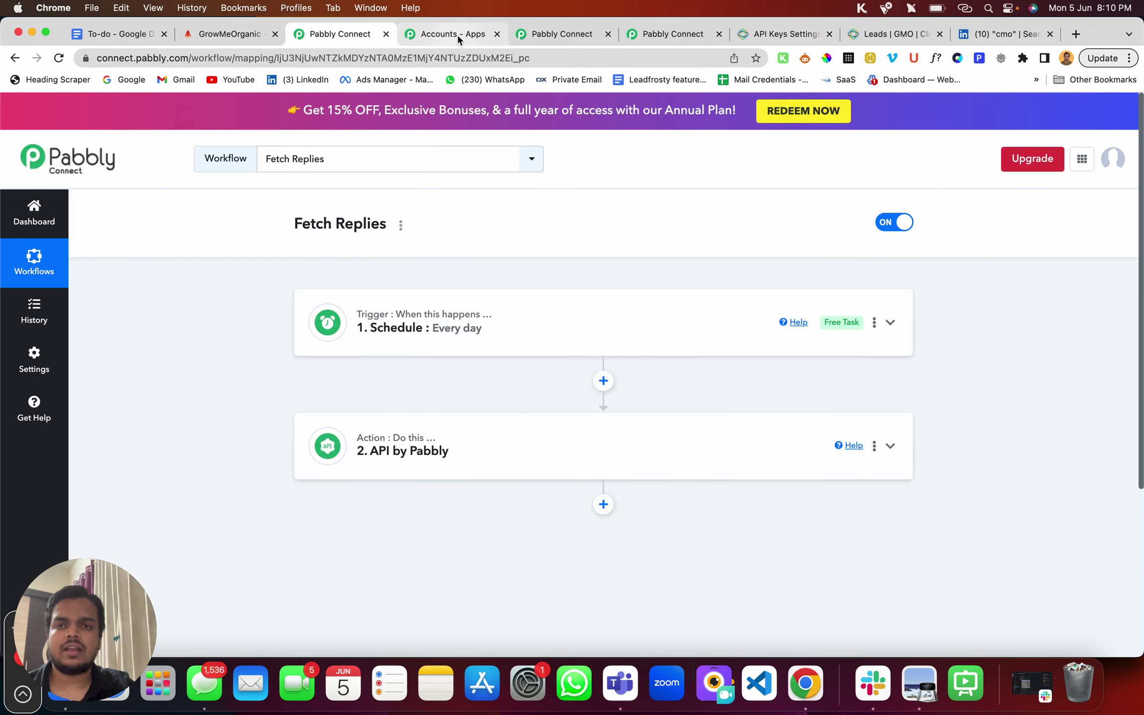
- Paste the copied key into the Close #2 connection's API Key field and save the connection
click(457, 34)
click(559, 37)
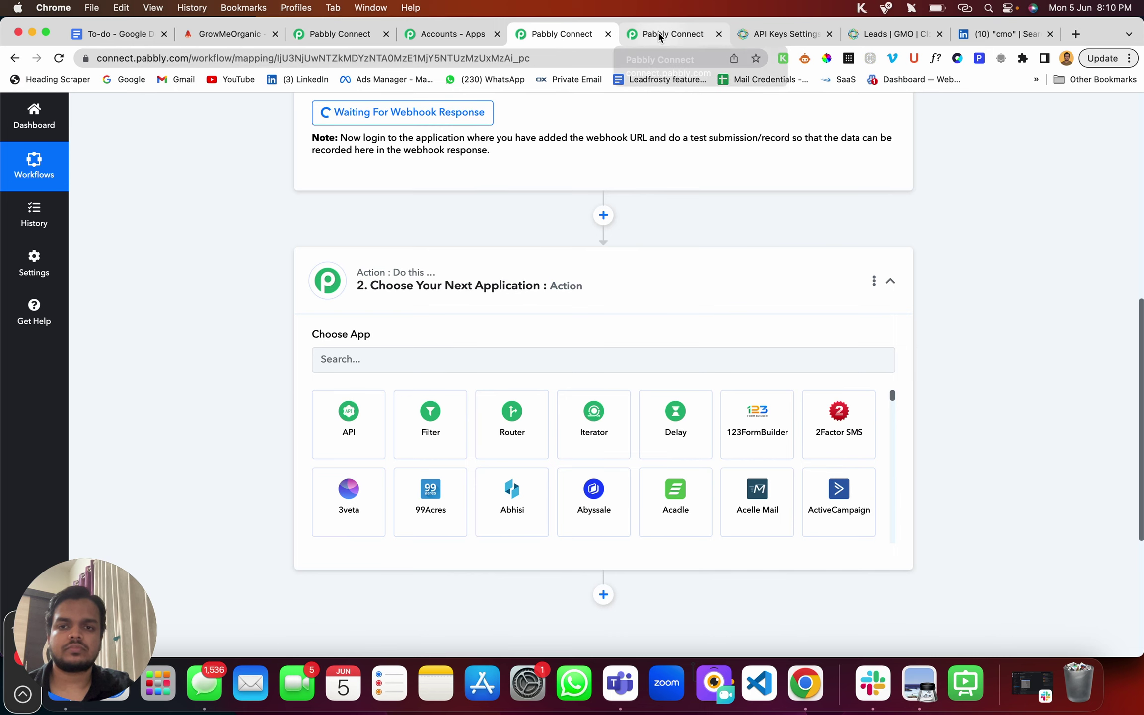
click(665, 31)
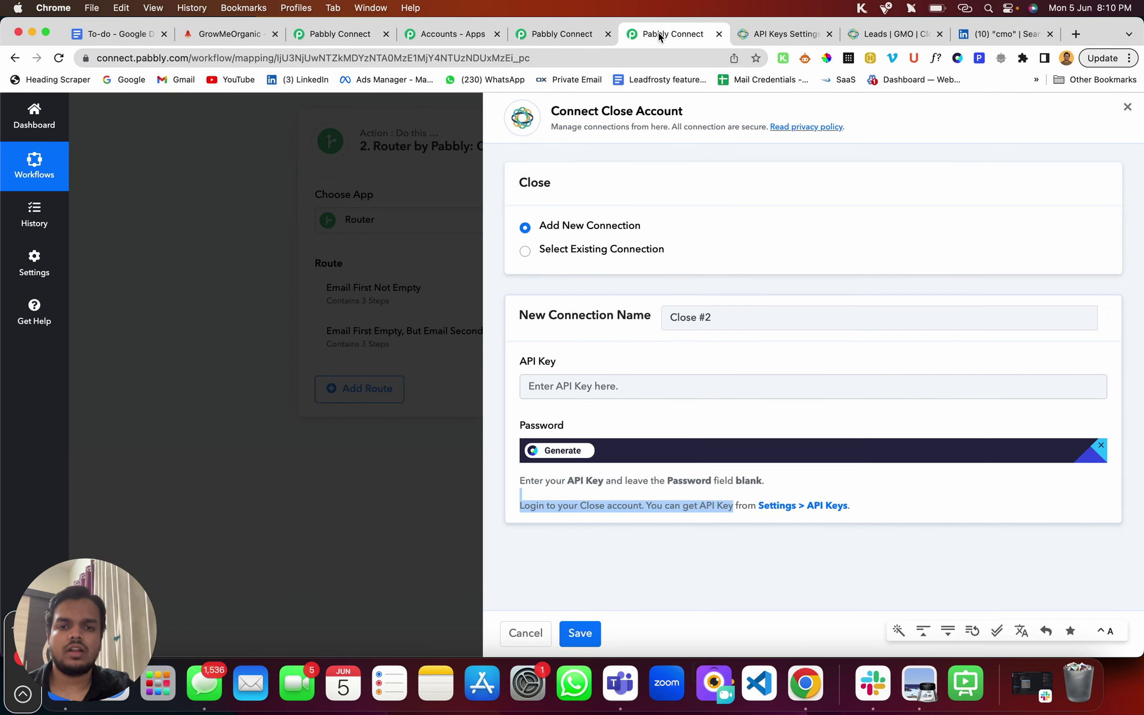
click(588, 391)
key(super+v)
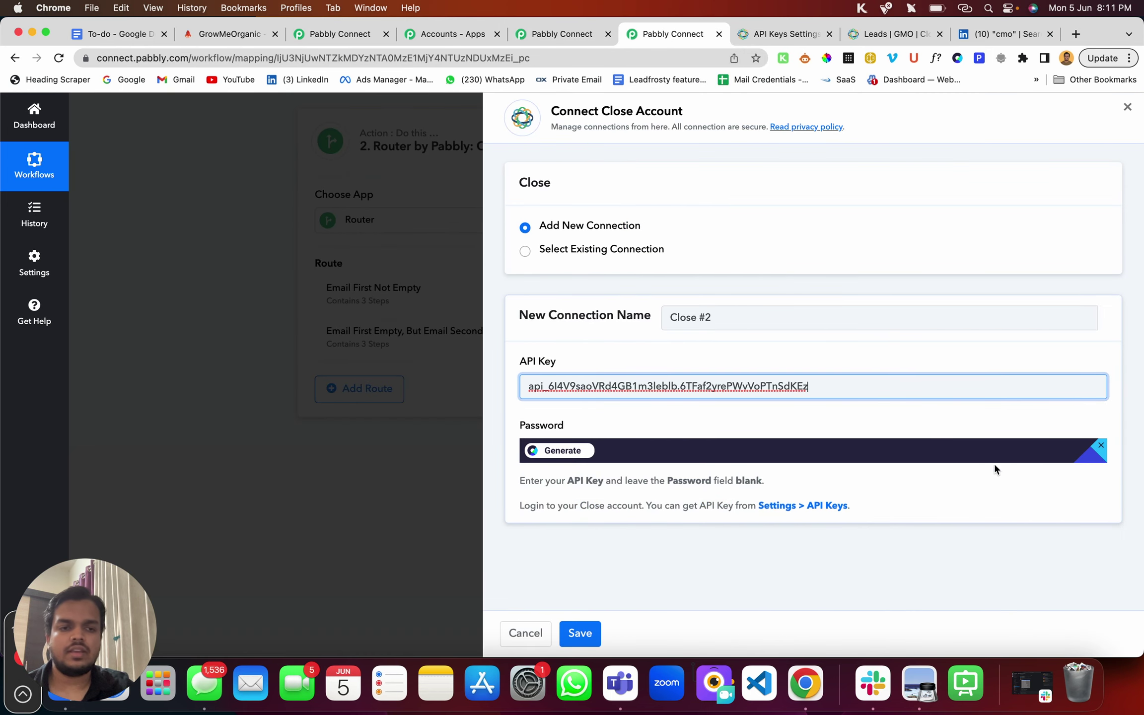
click(1101, 444)
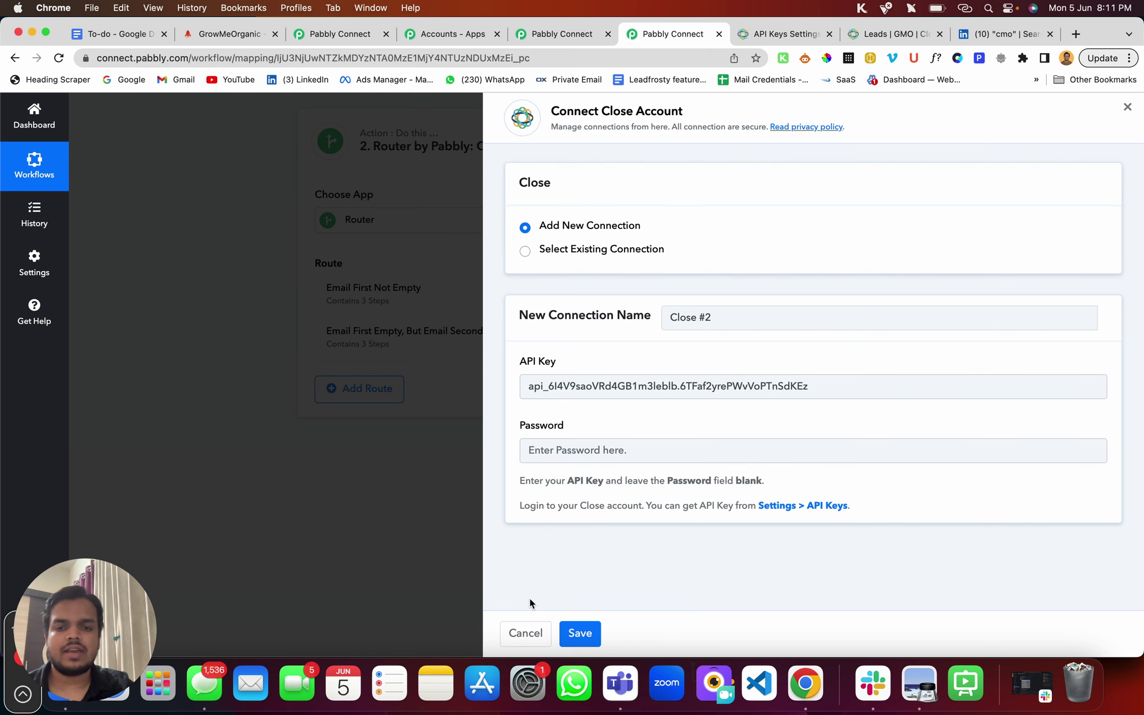
click(580, 633)
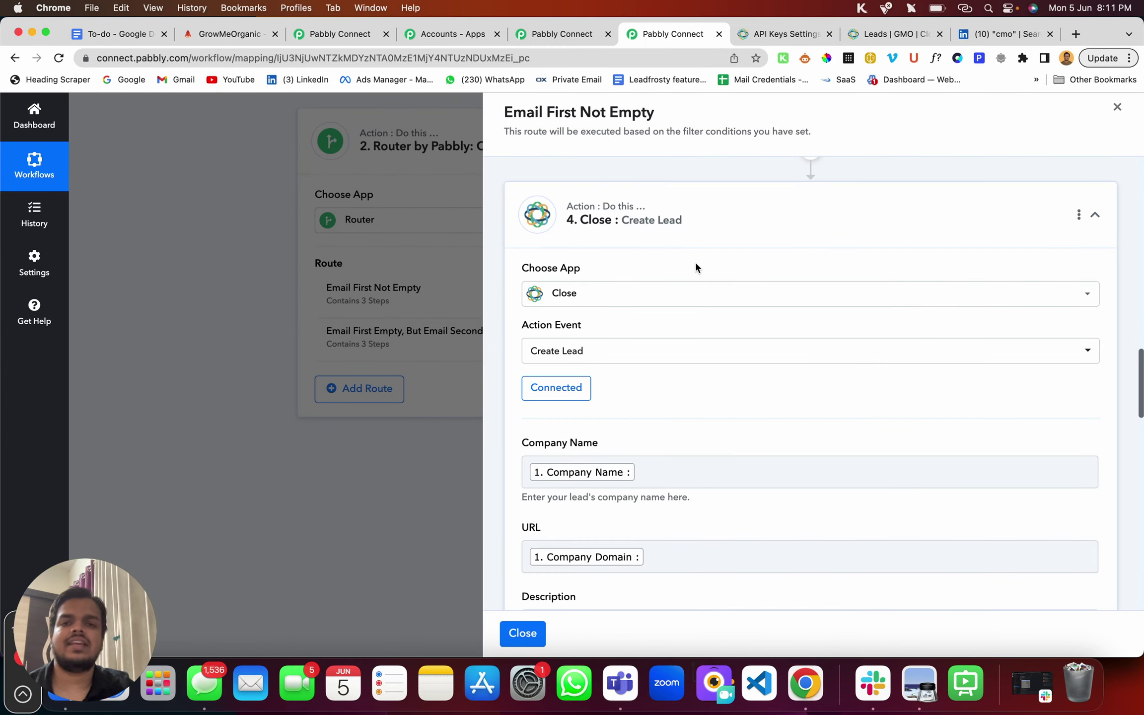
- Inspect the email verification step's connection options, then close them without saving
scroll(693, 314, up, 10)
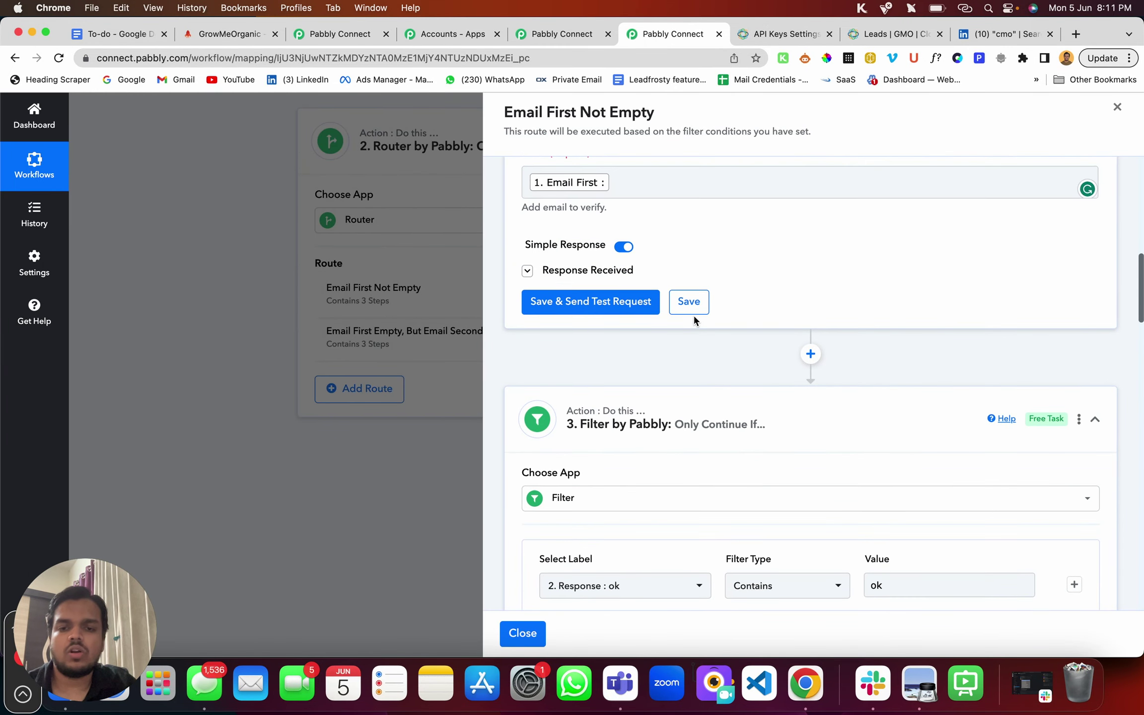
scroll(743, 496, down, 5)
scroll(743, 495, up, 15)
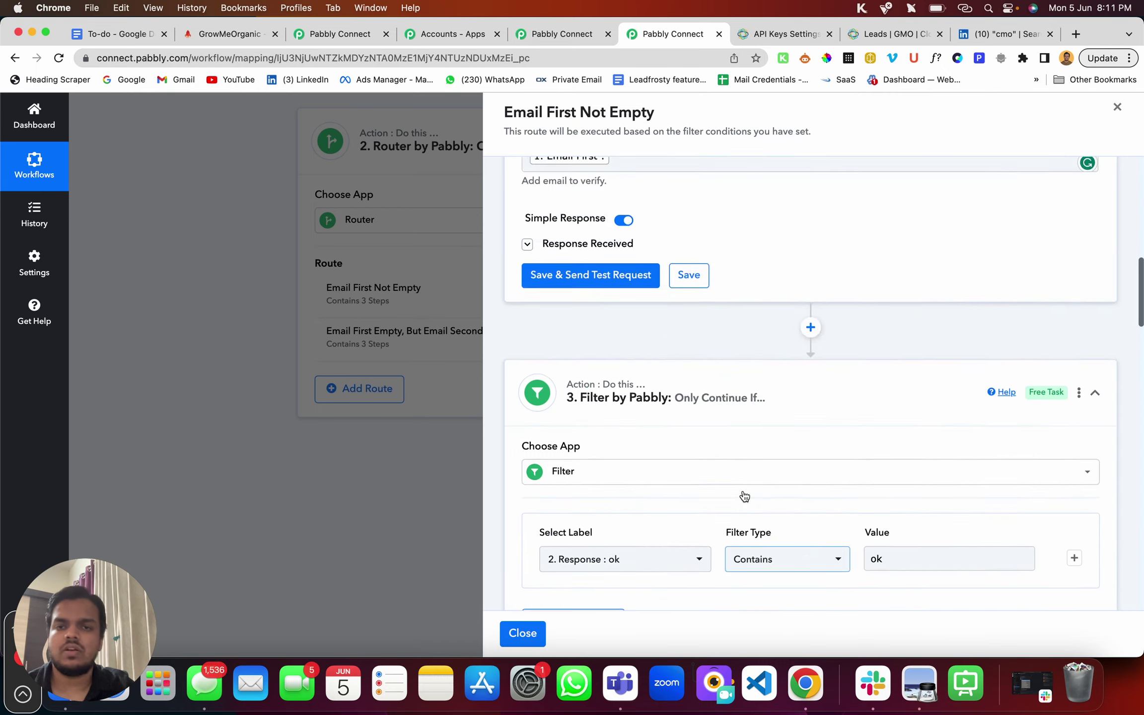
scroll(743, 489, down, 5)
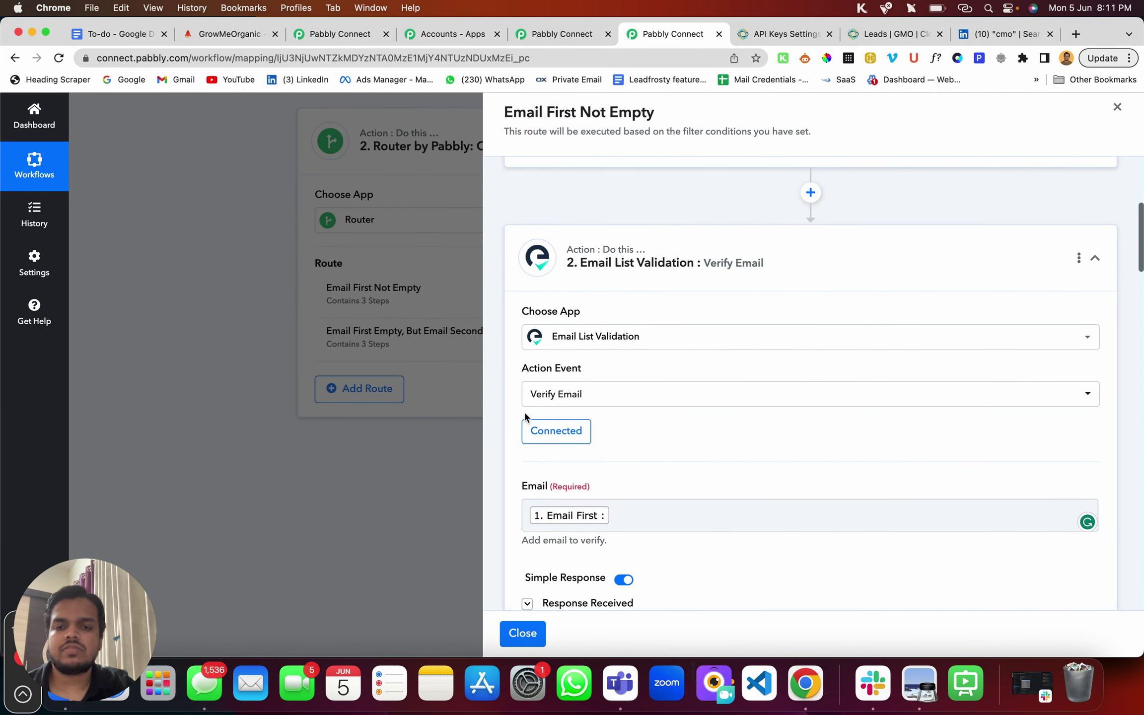
click(539, 437)
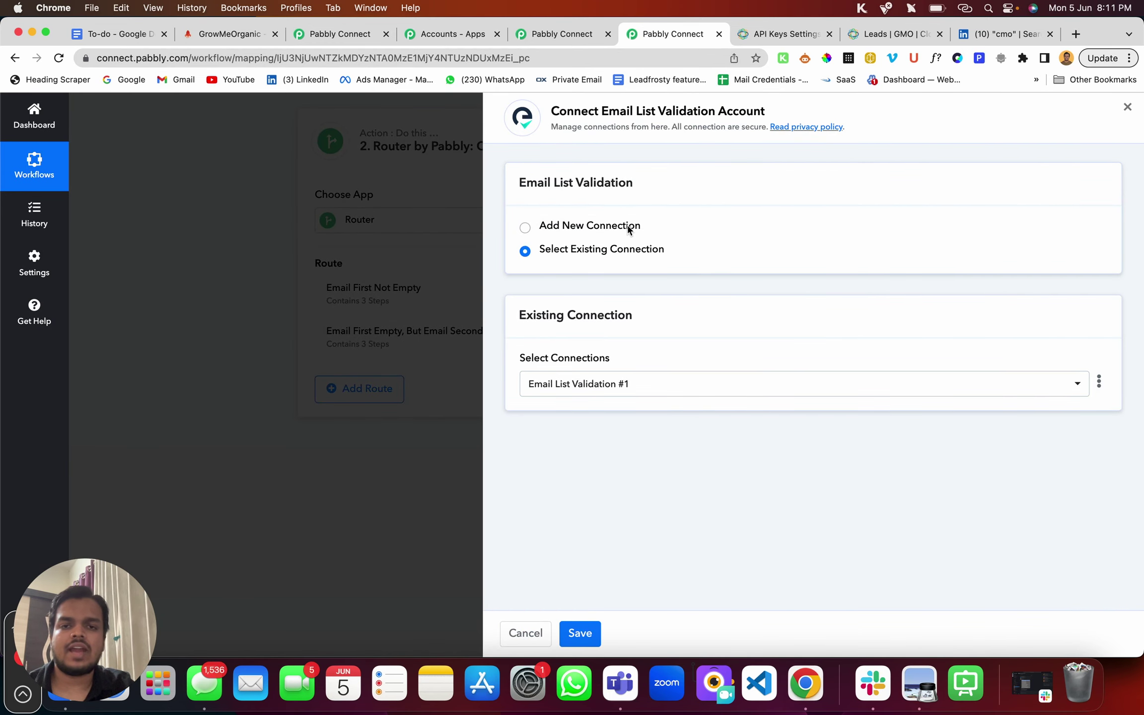
click(625, 226)
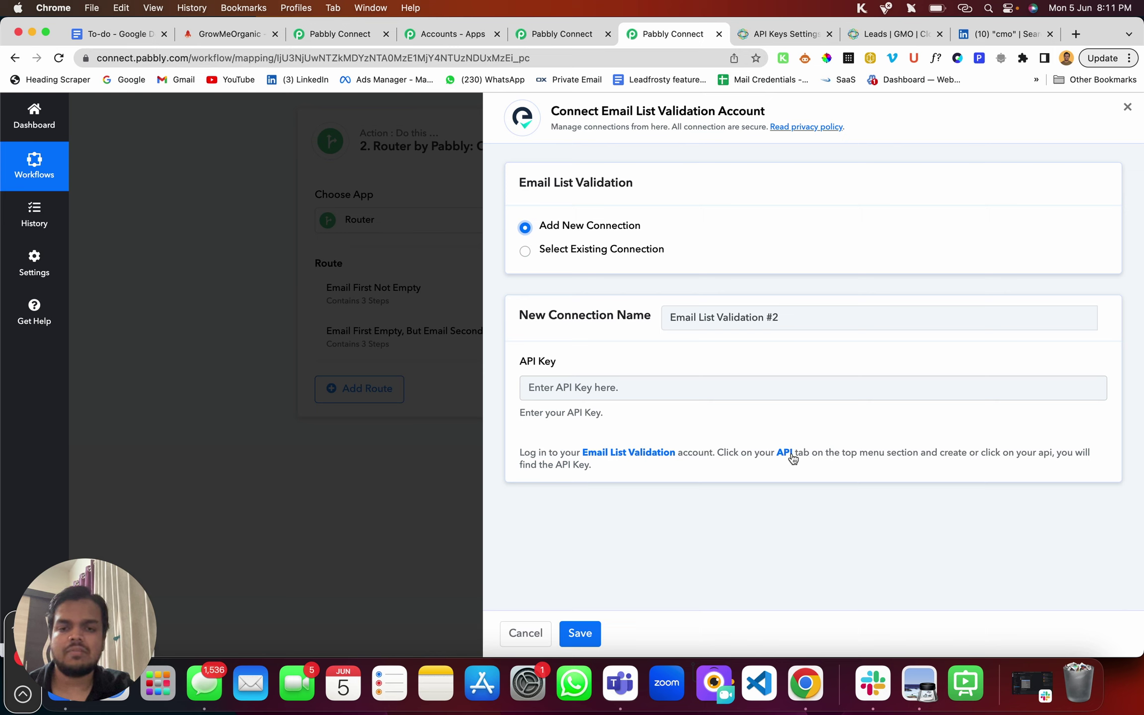
click(644, 379)
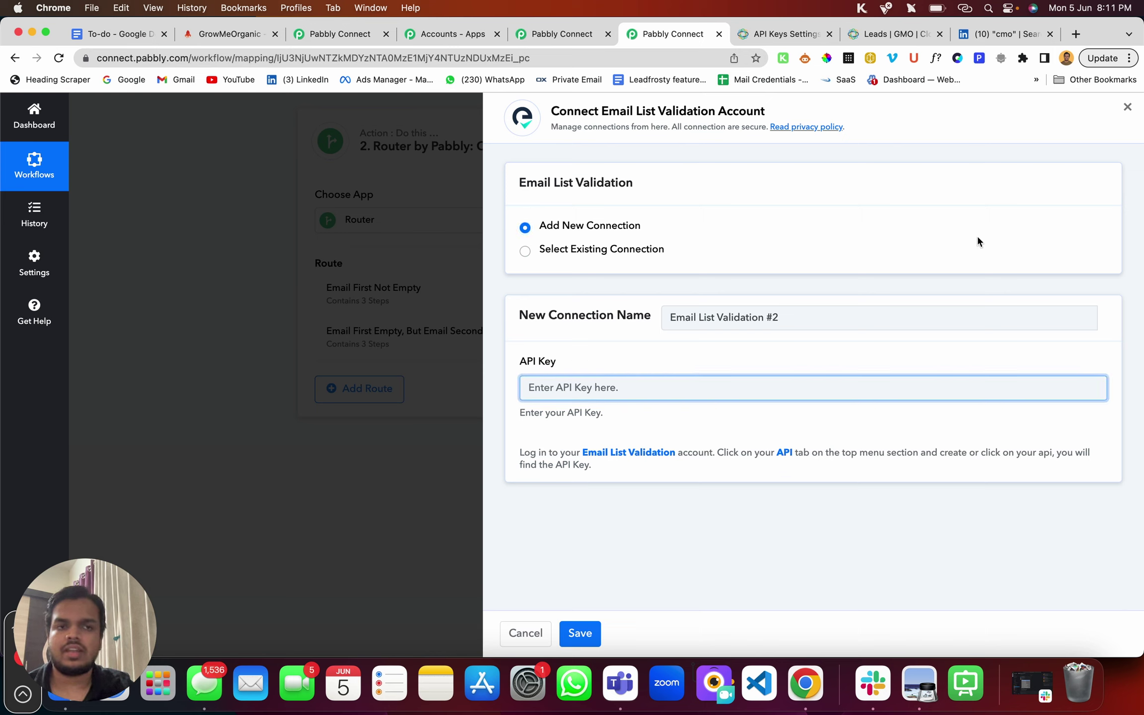
click(1127, 108)
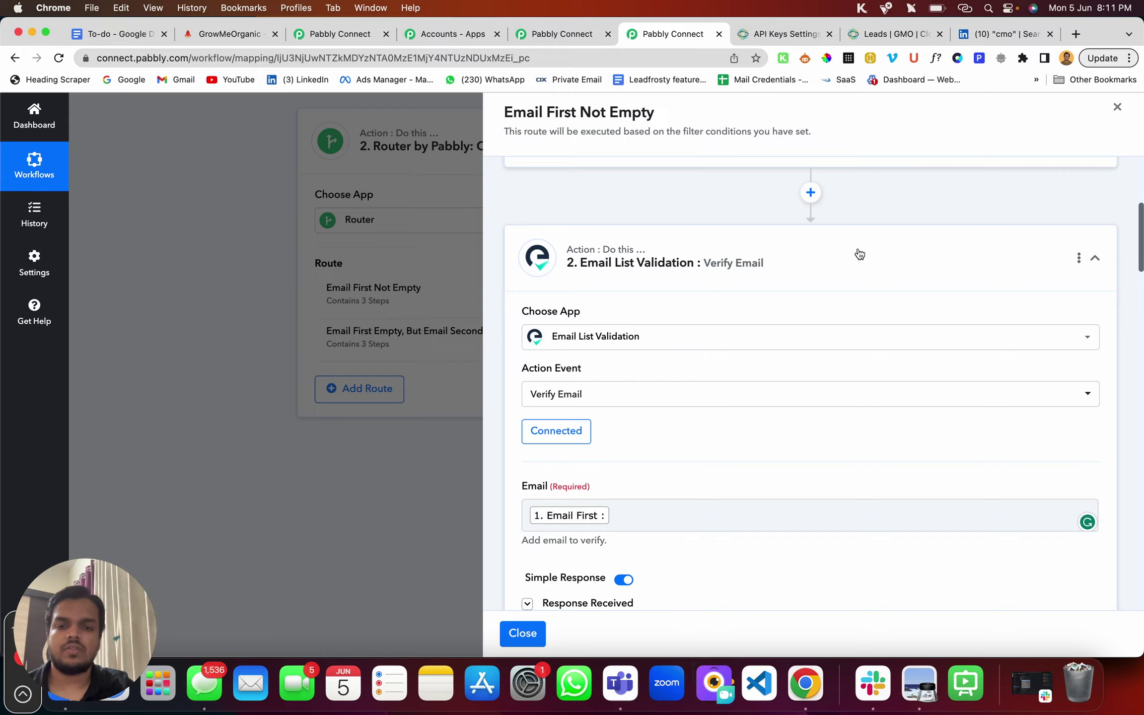
- Scroll through the route's steps and close the Email First Not Empty route panel
scroll(859, 254, down, 20)
scroll(827, 347, up, 15)
scroll(827, 343, up, 5)
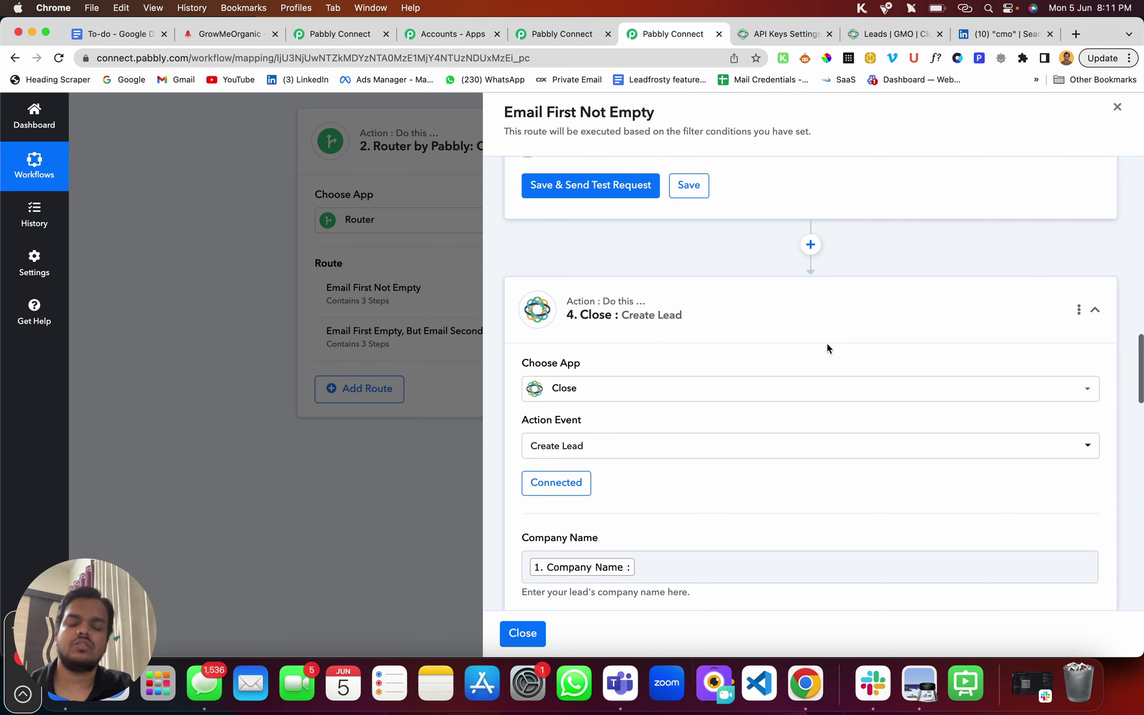
click(1116, 107)
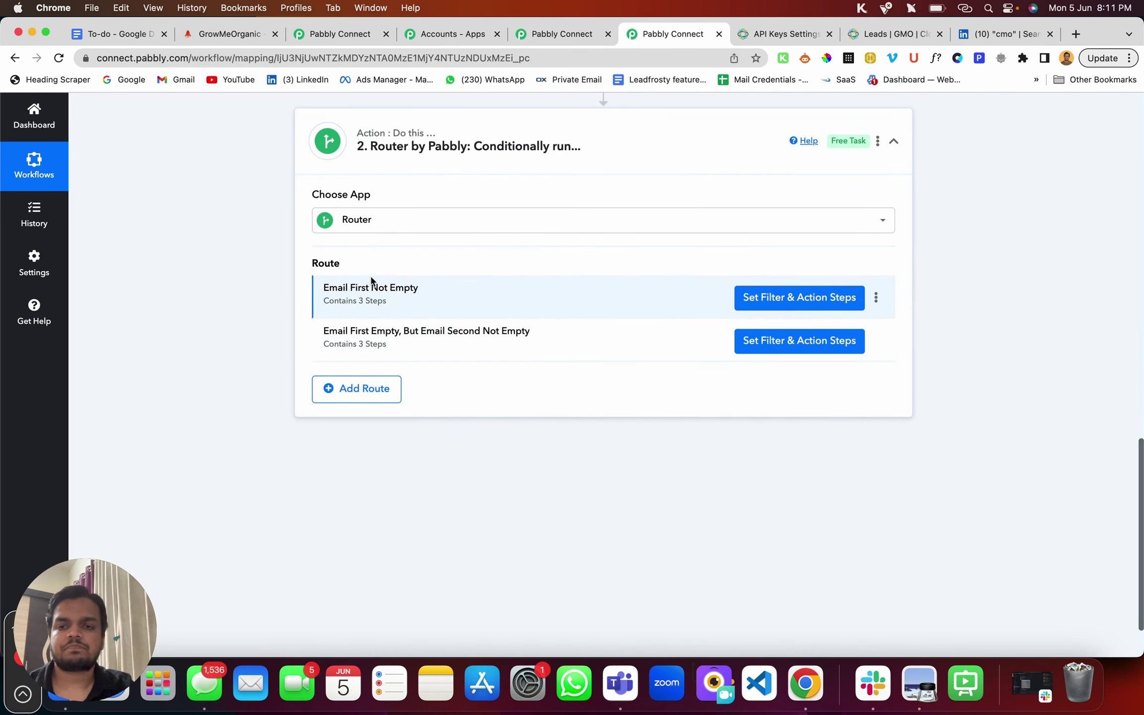
- Open the second route's steps and expand its Filter: Email First empty, Email Second not empty
click(822, 339)
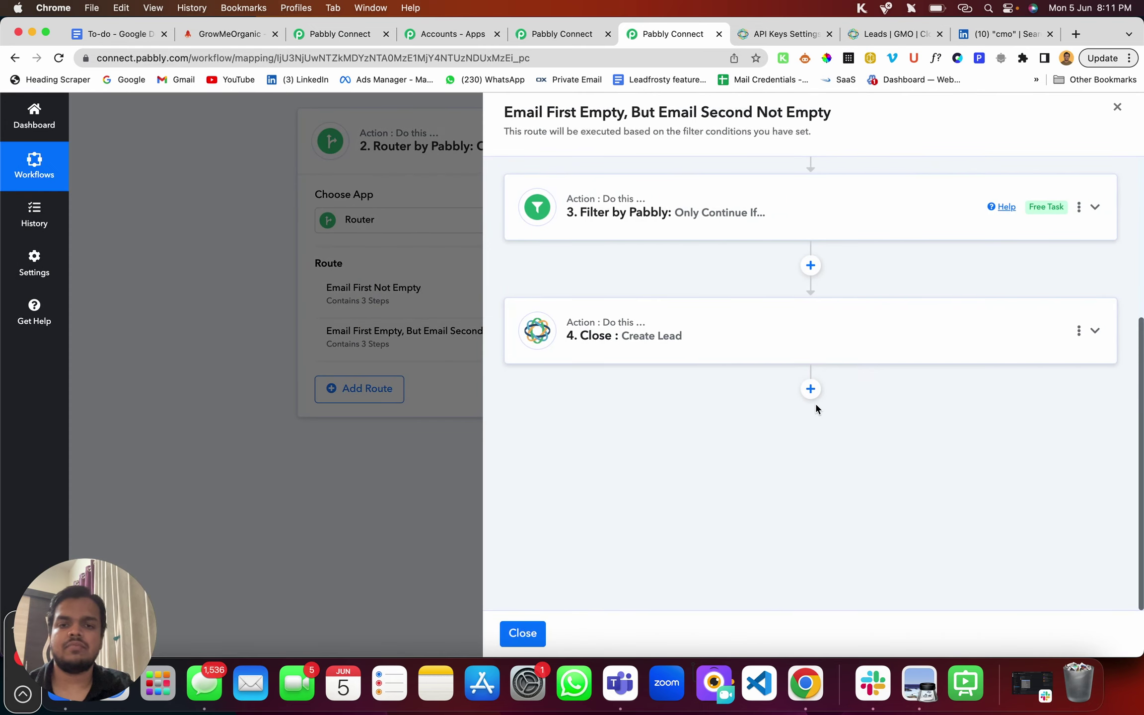
scroll(815, 408, up, 5)
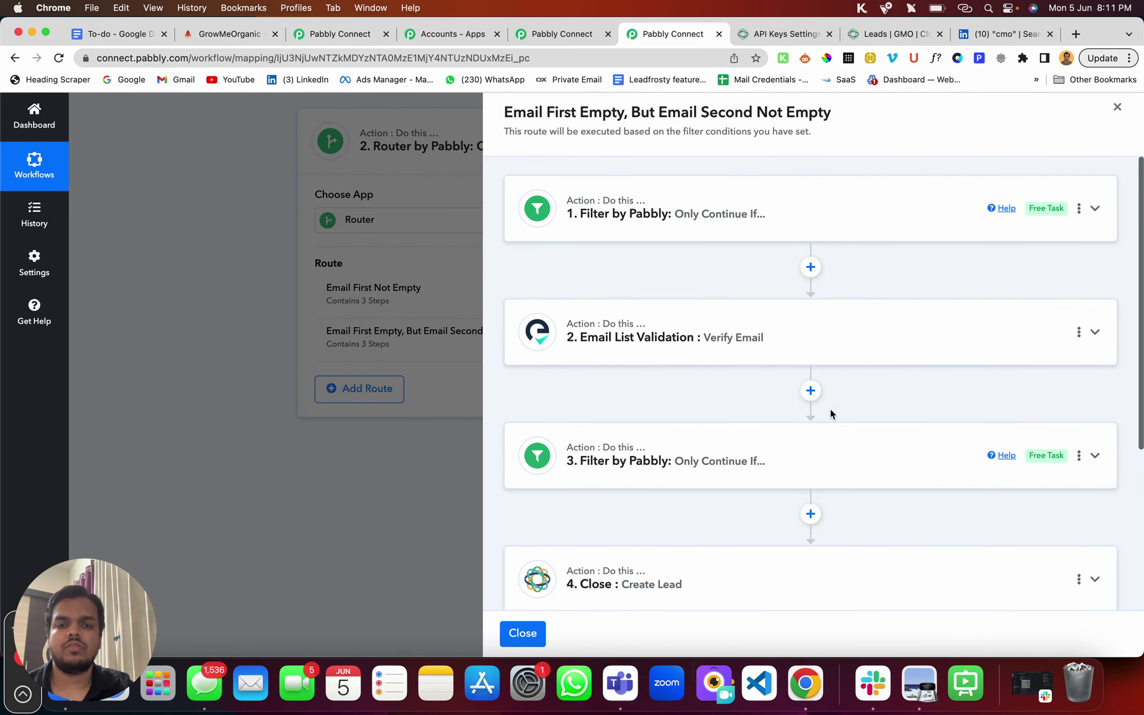
click(1115, 109)
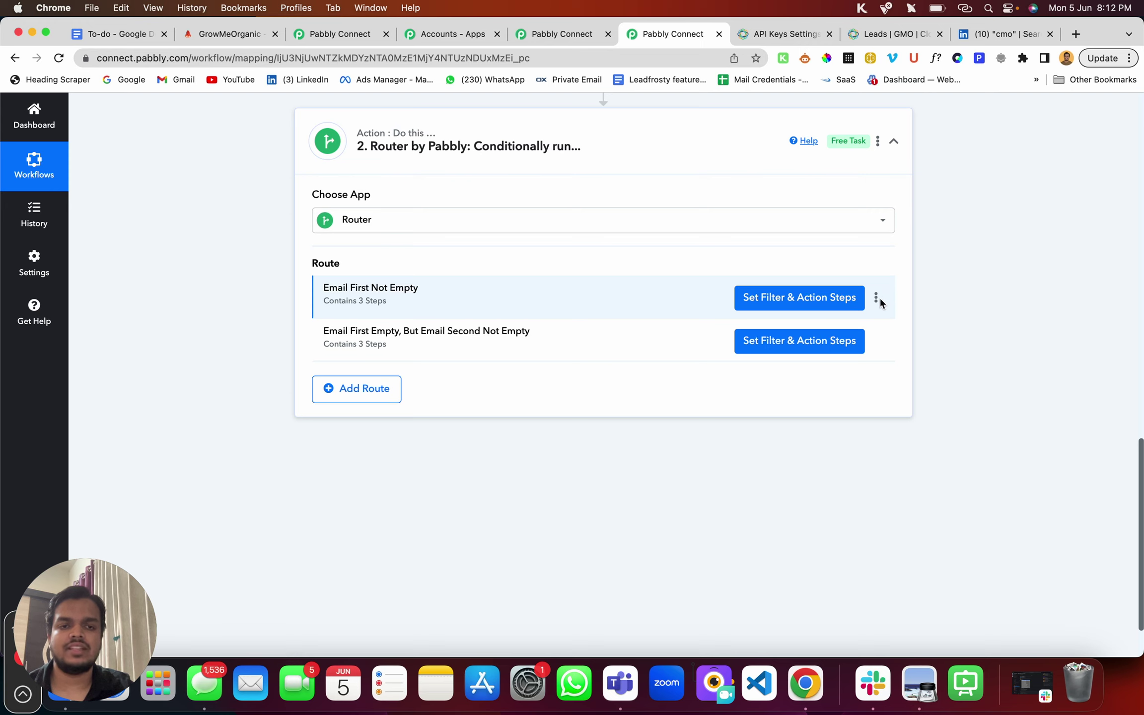
click(878, 301)
click(1008, 320)
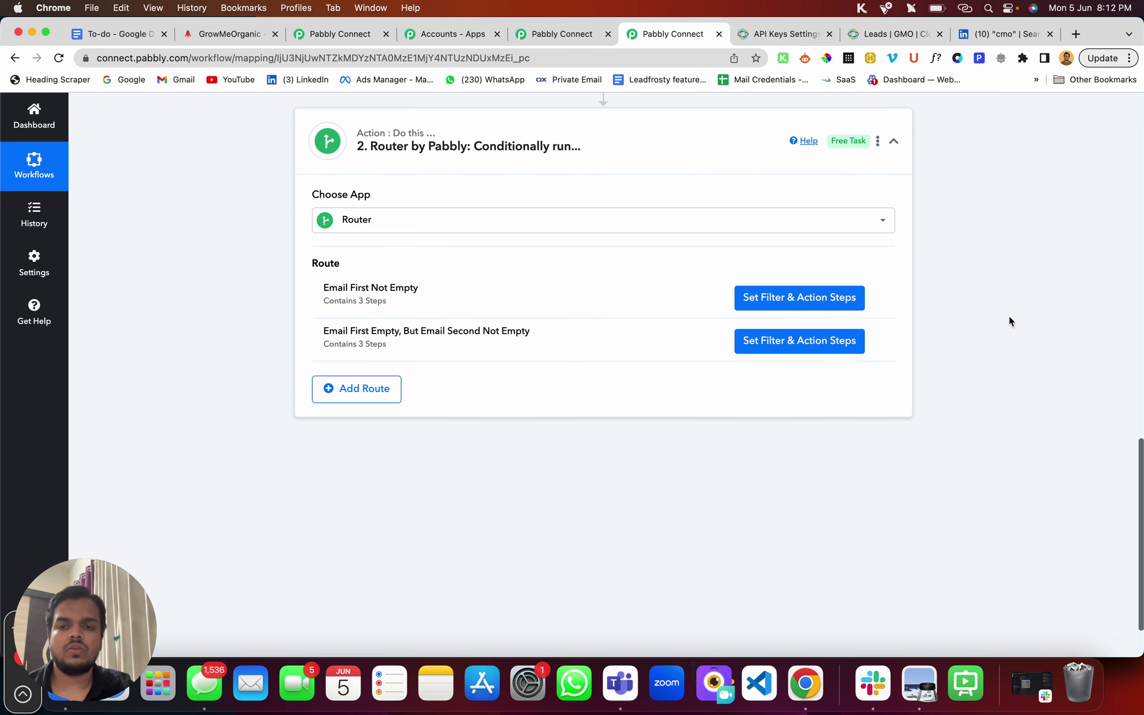
click(842, 346)
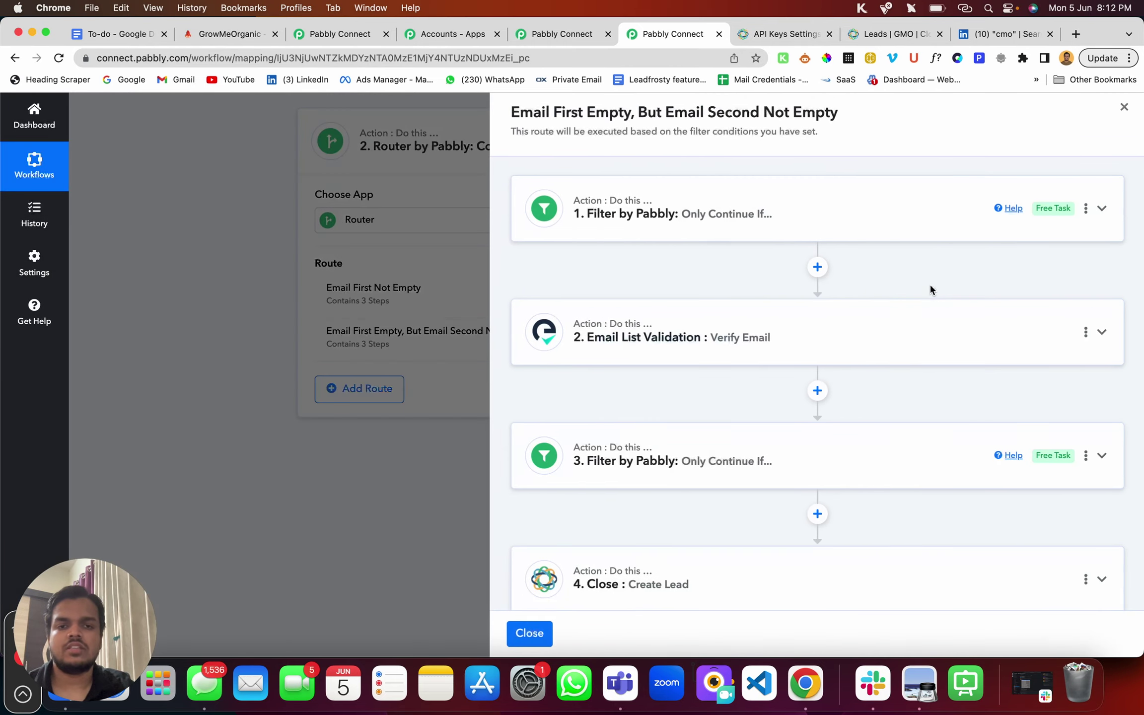
click(947, 214)
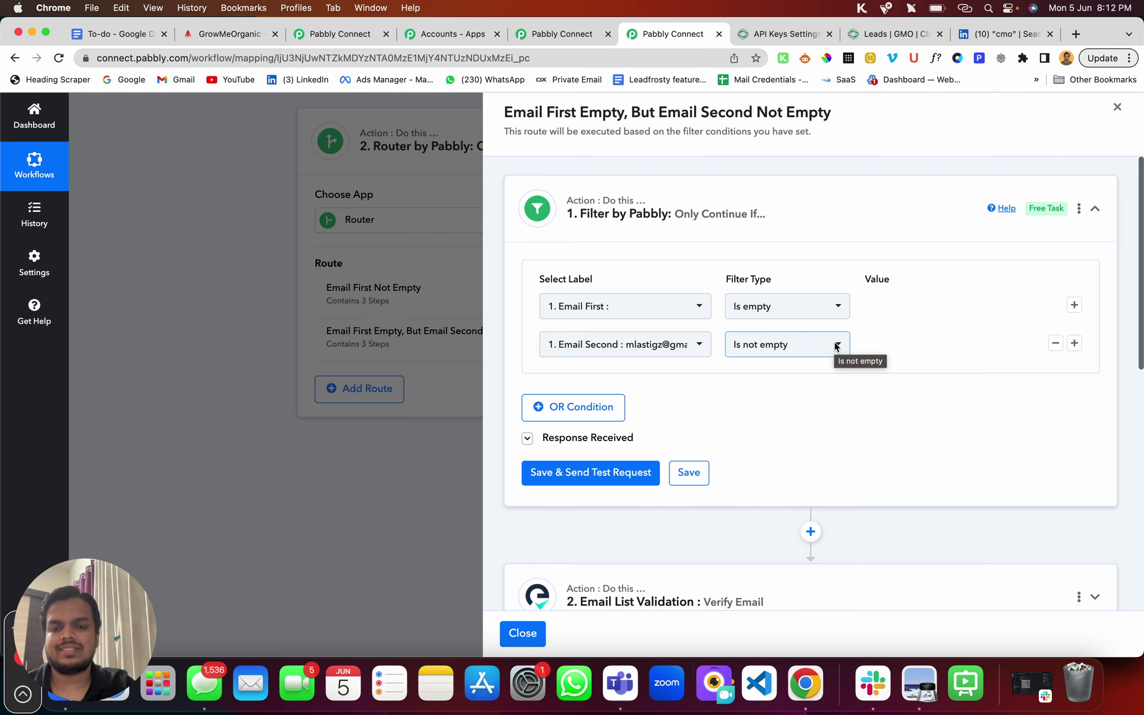
scroll(835, 346, down, 10)
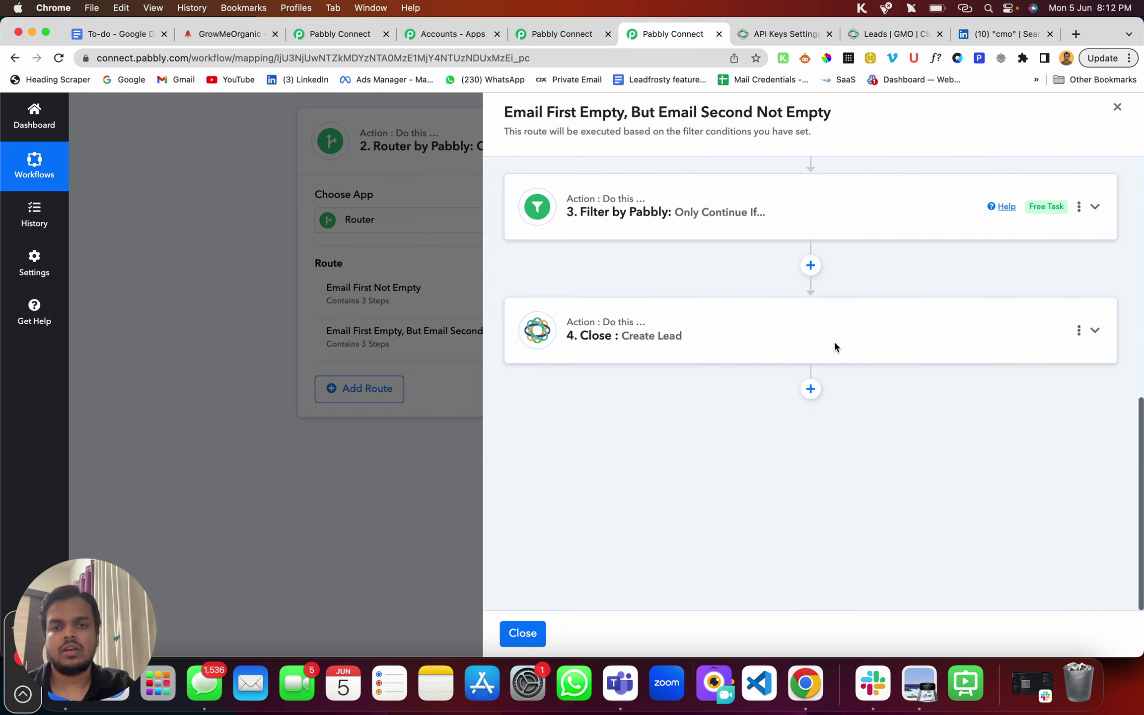
scroll(836, 346, up, 10)
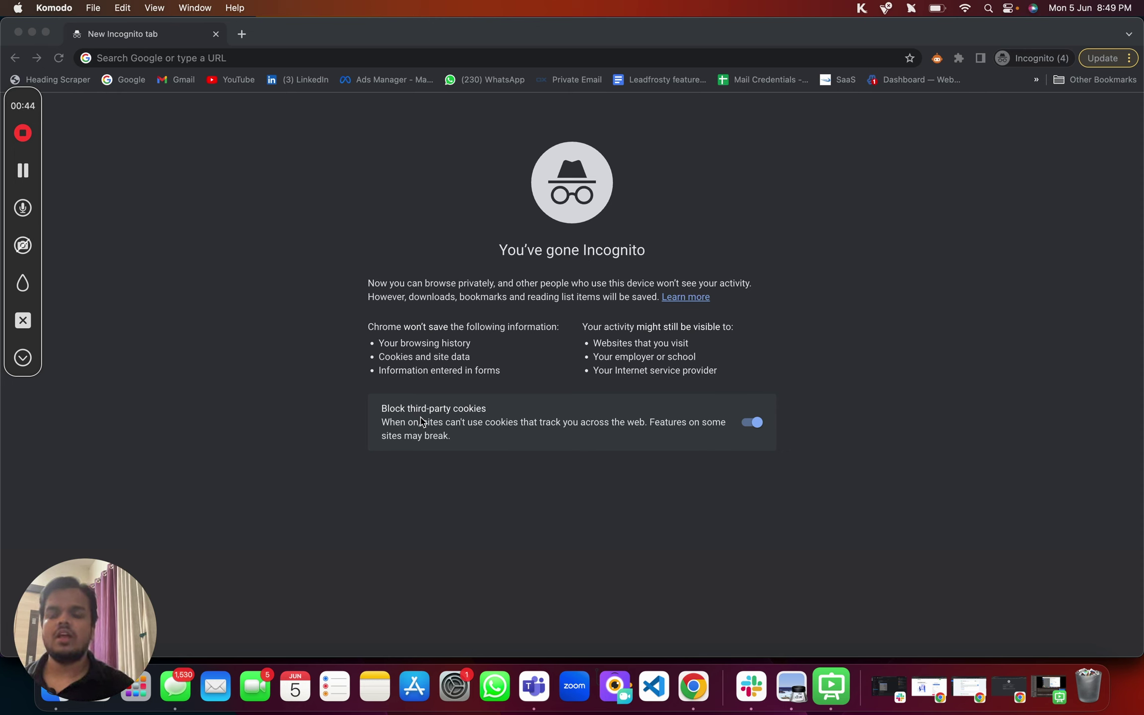
- Load the copied Pabbly Connect share link in the Incognito window
click(375, 60)
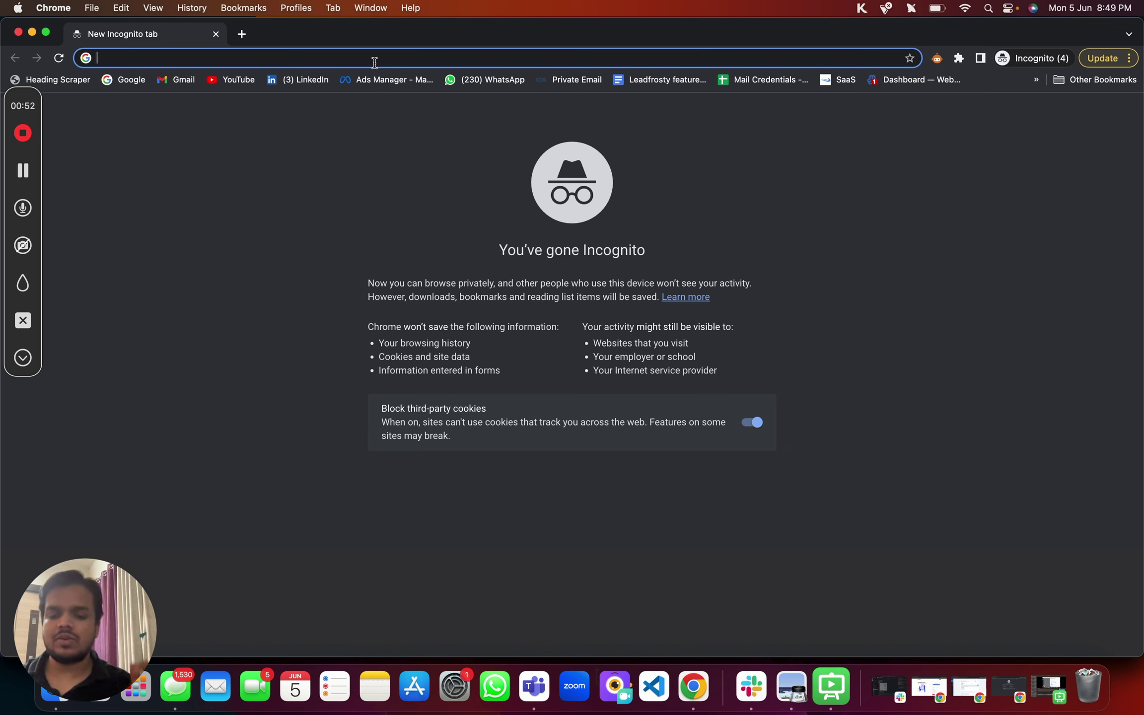
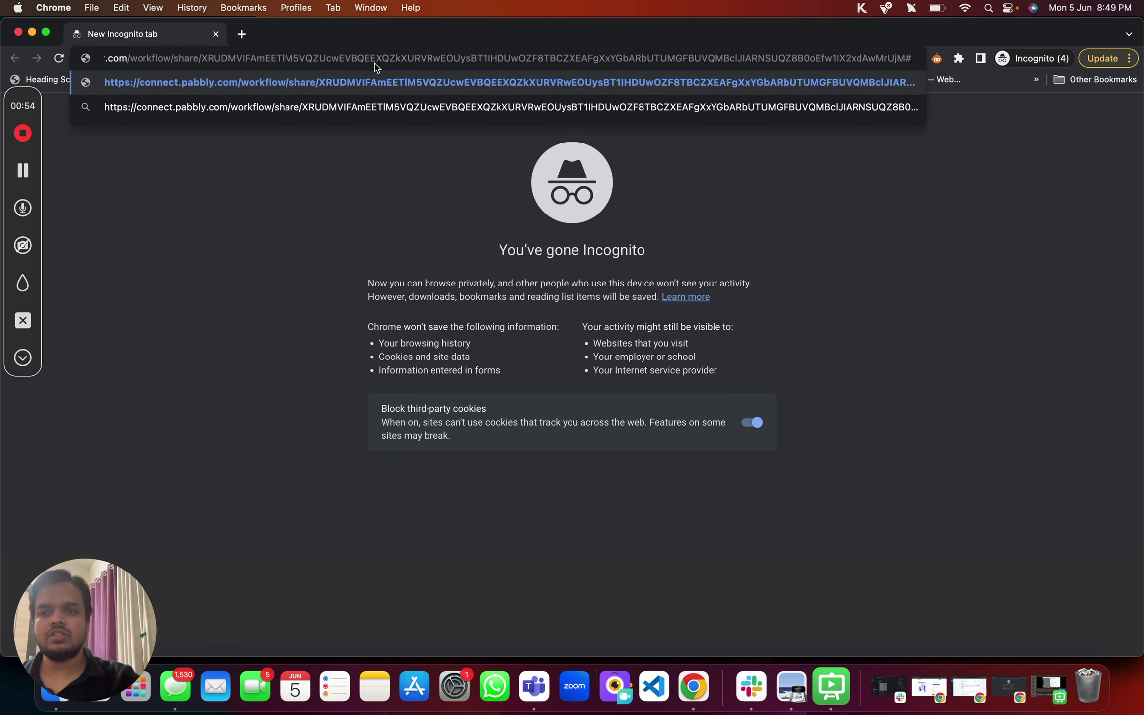
key(Return)
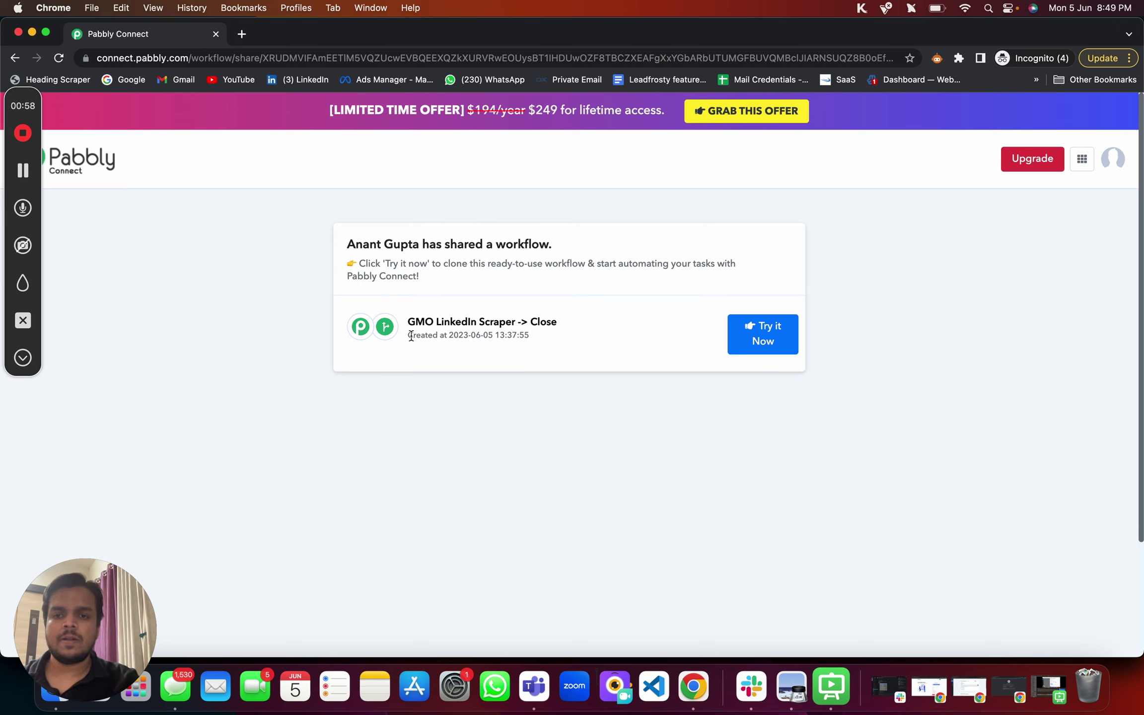
- Clone 'GMO LinkedIn Scraper -> Close' with Try it Now and open 'Shared - [GMO LinkedIn Scraper -> Close]'
drag(406, 323, 540, 322)
click(759, 343)
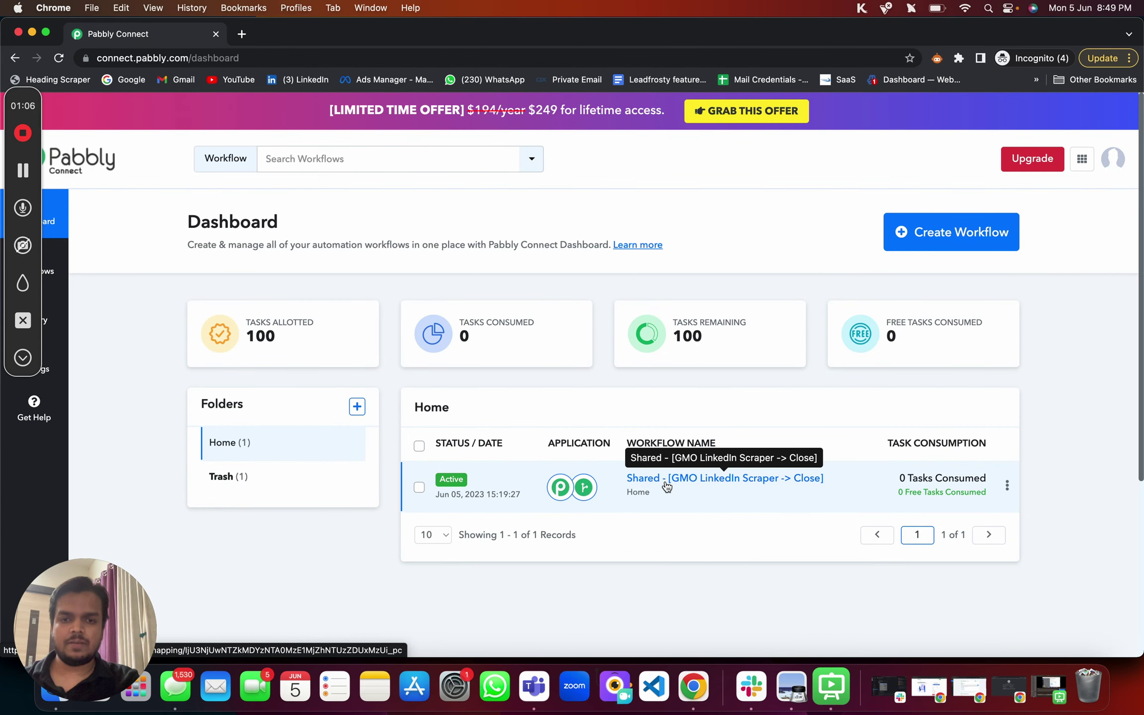
click(666, 487)
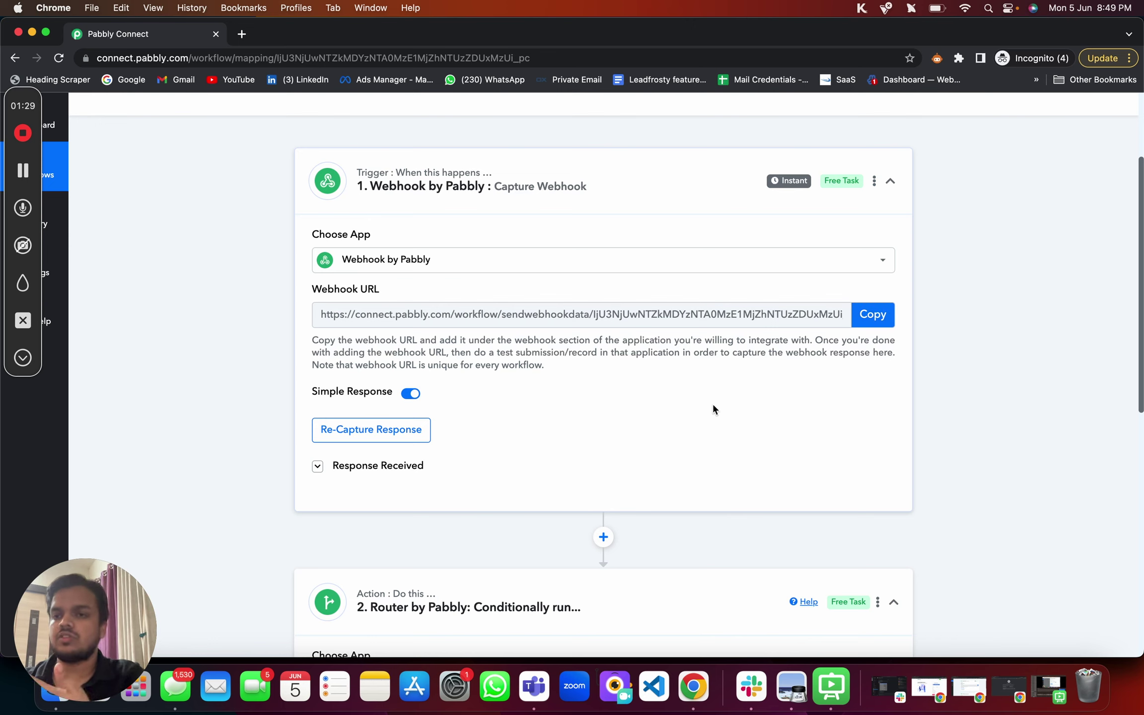
- Check the cloned route's Email List Validation step and its connection, then close the route
scroll(696, 480, down, 7)
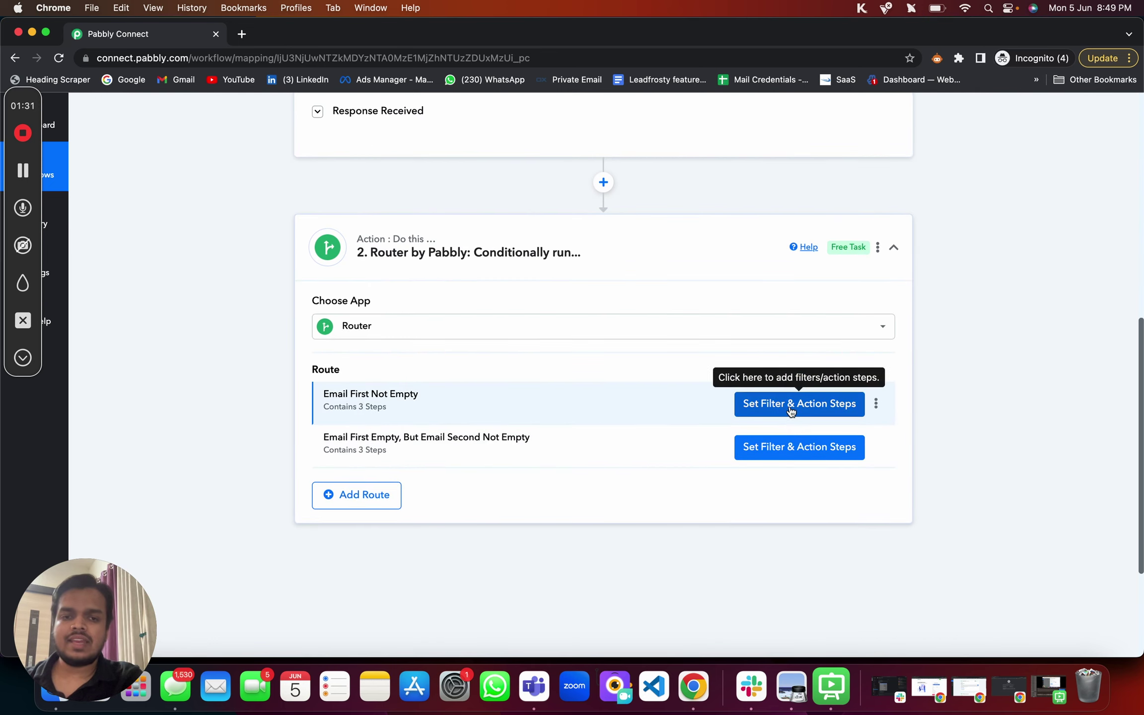
click(790, 410)
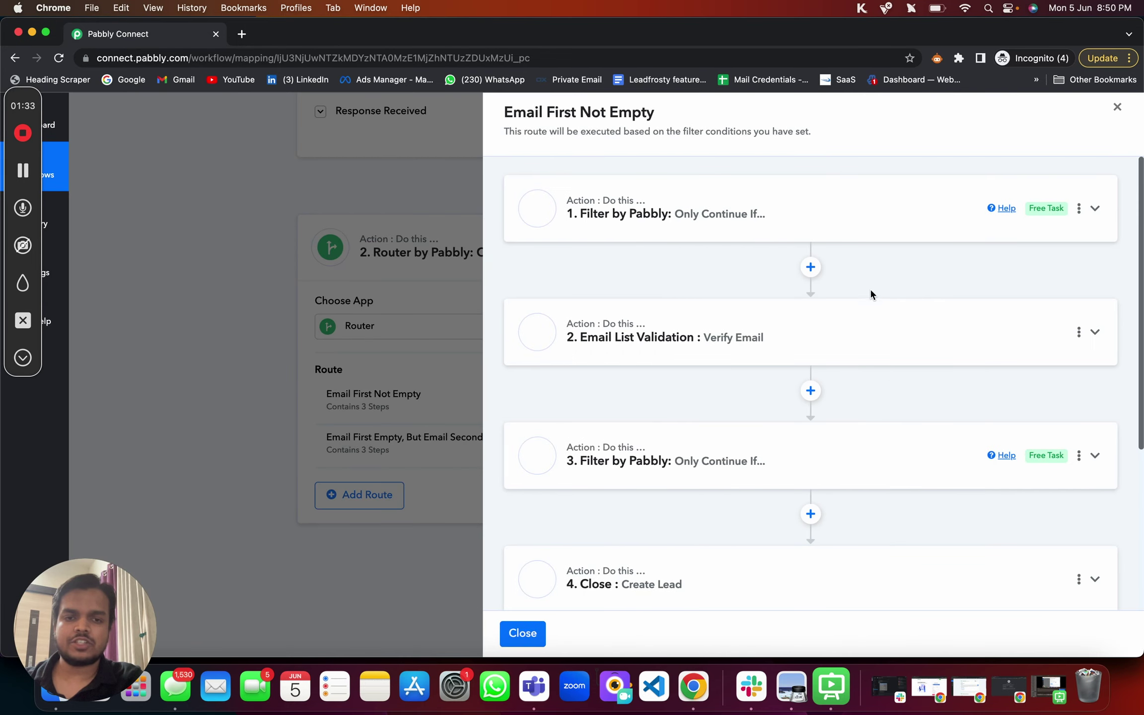
click(824, 332)
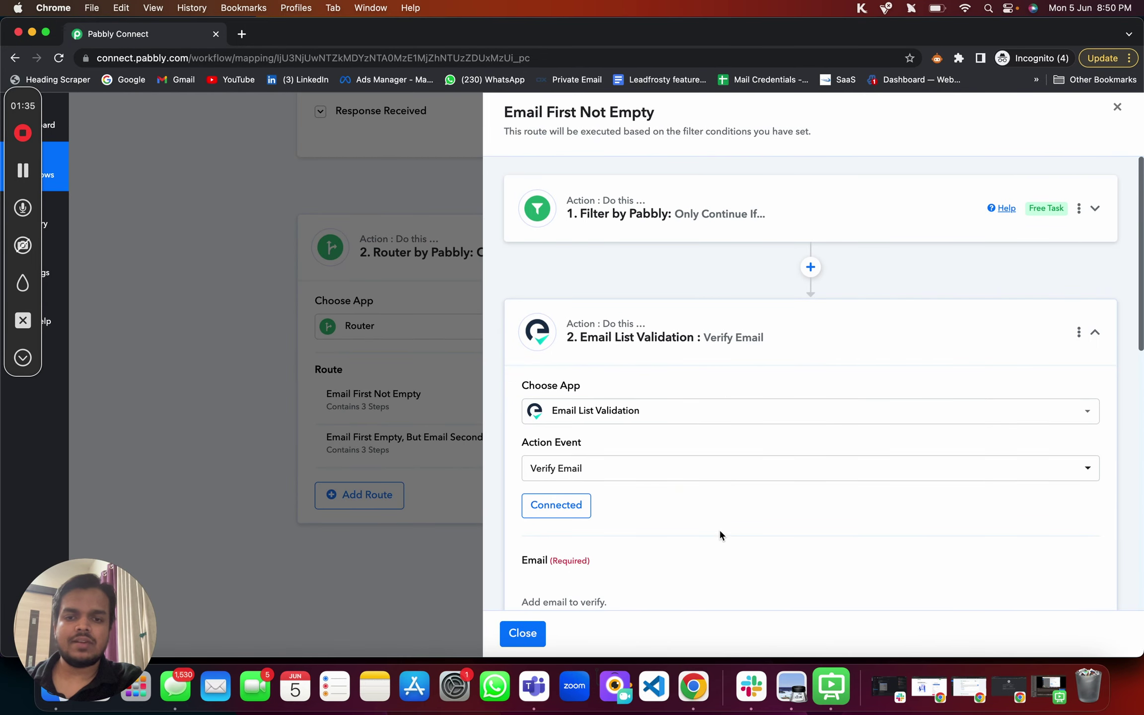
scroll(715, 539, down, 3)
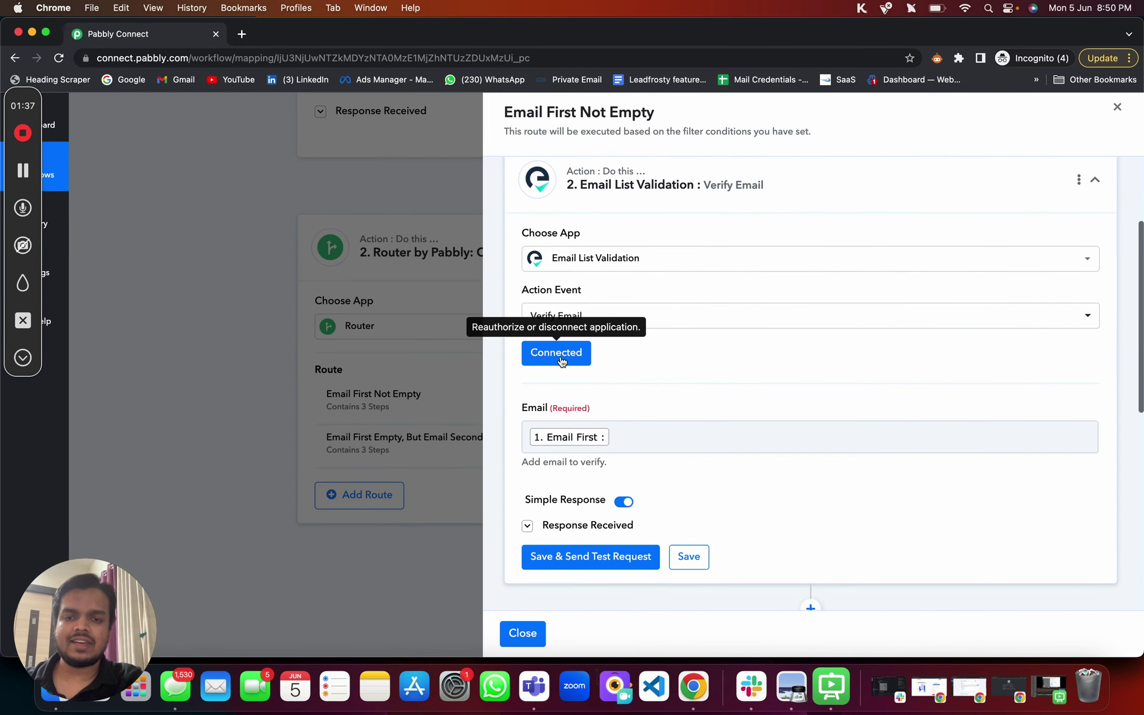
click(557, 353)
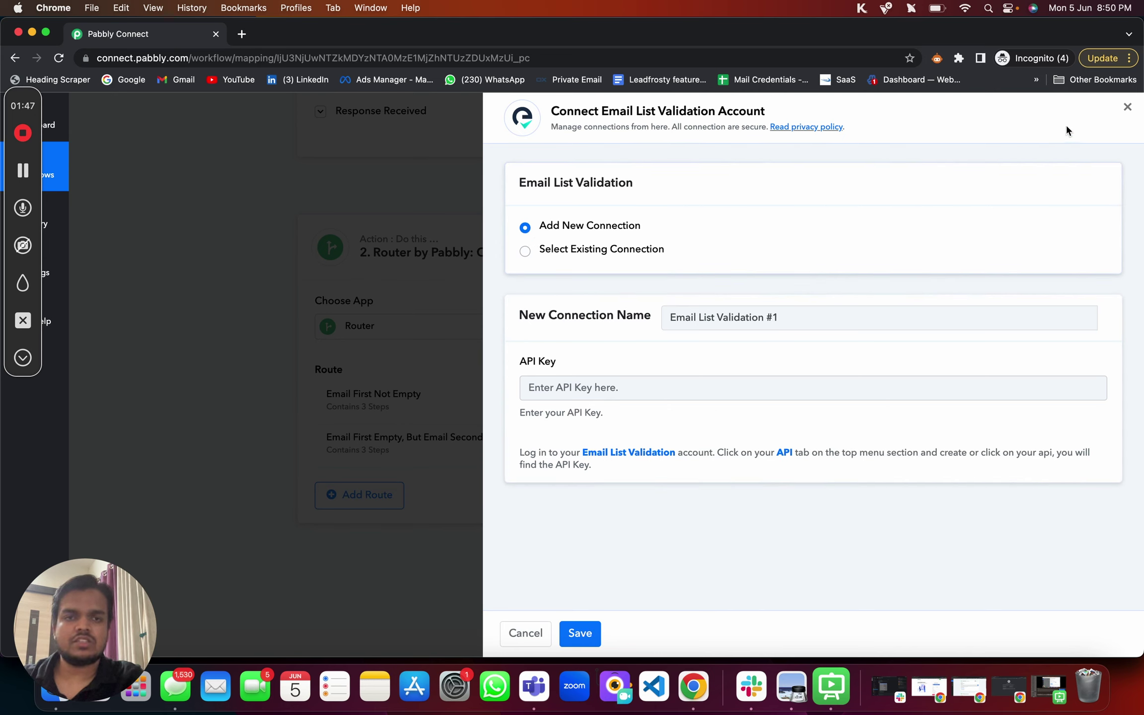
click(1125, 108)
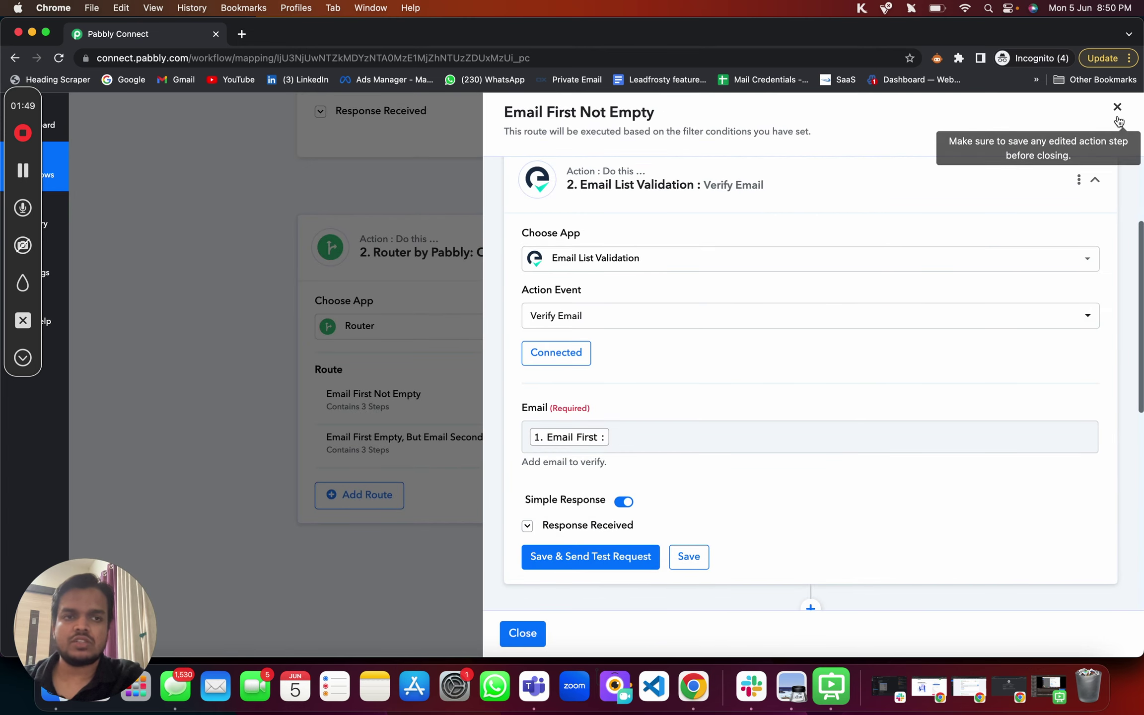
click(1116, 110)
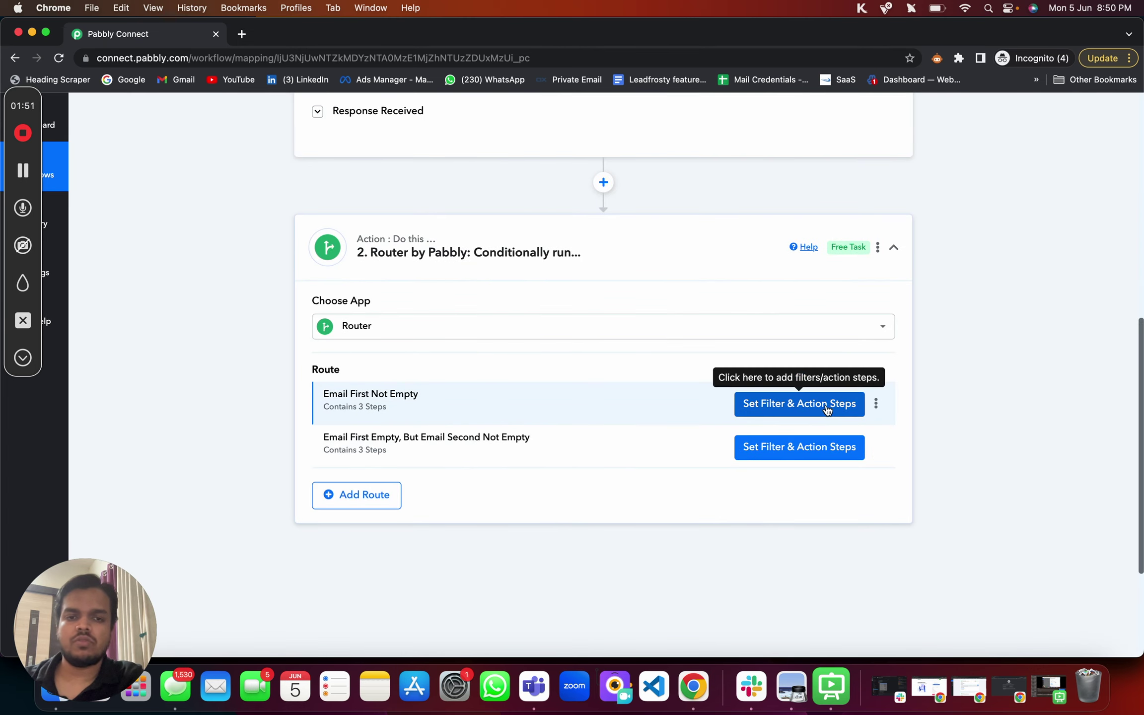
- Reopen the Email First Not Empty route and expand '4. Close : Create Lead'
click(827, 408)
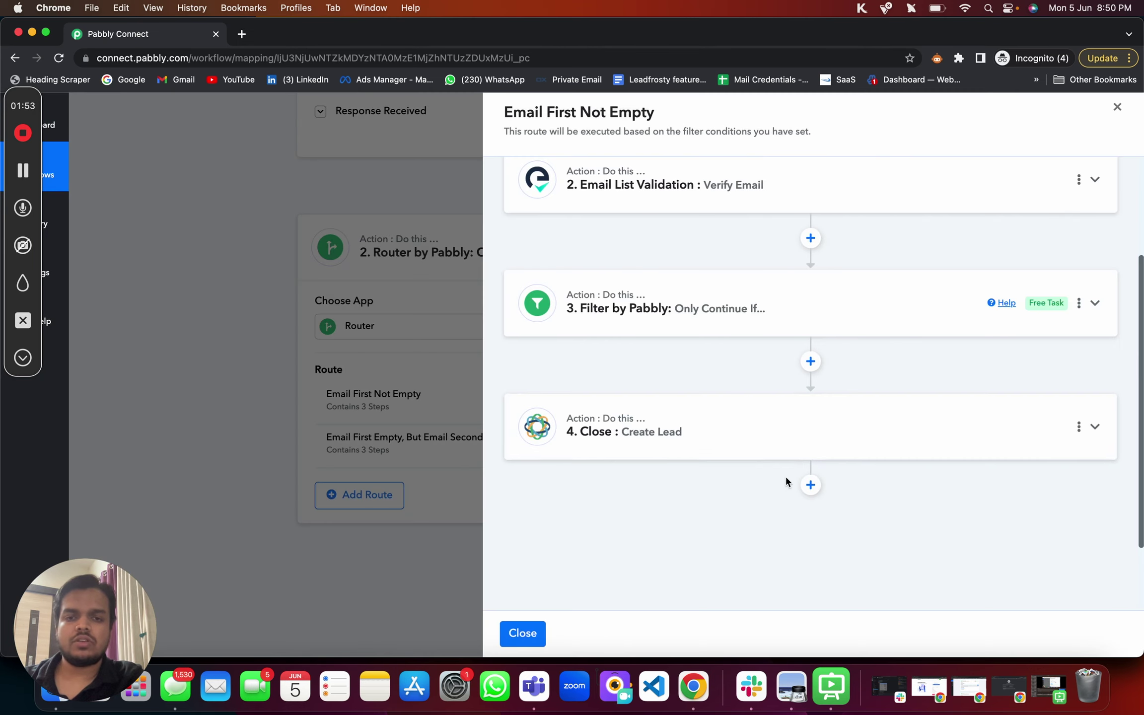
click(780, 441)
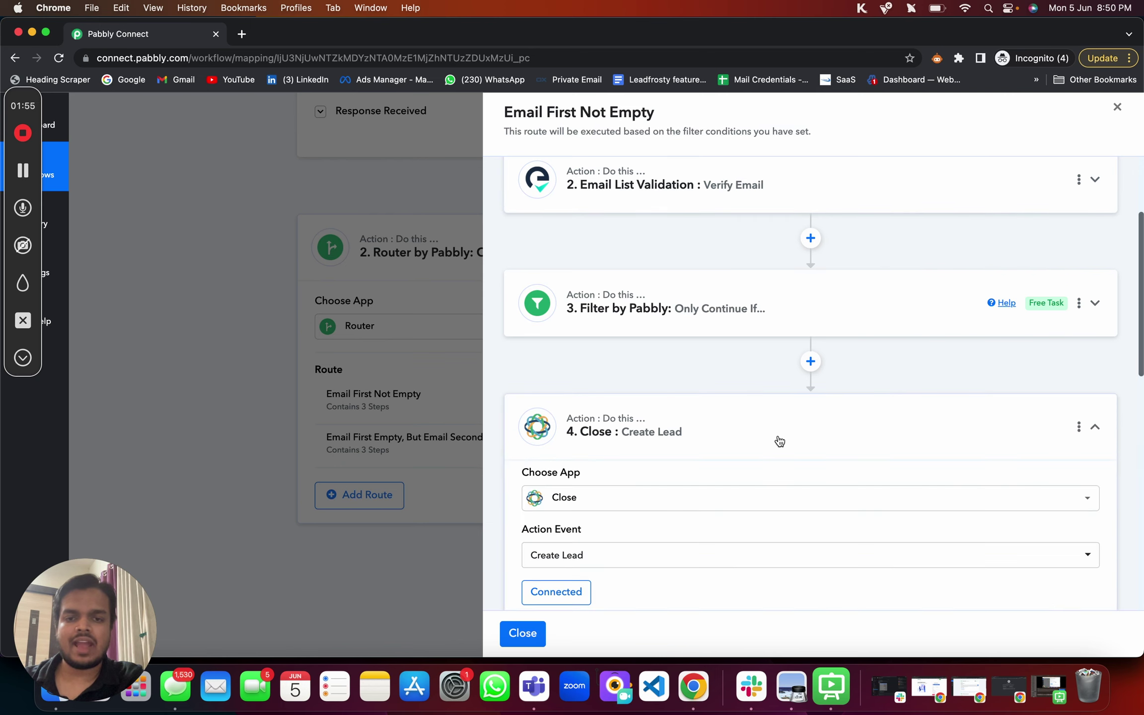
scroll(779, 441, down, 4)
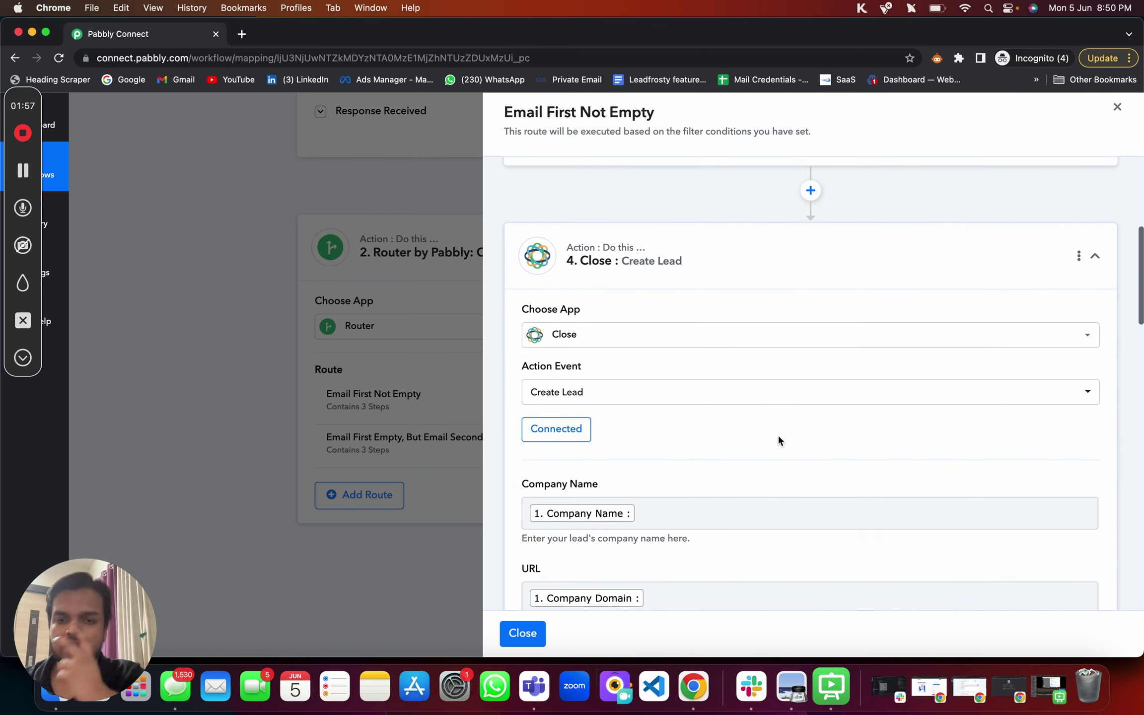